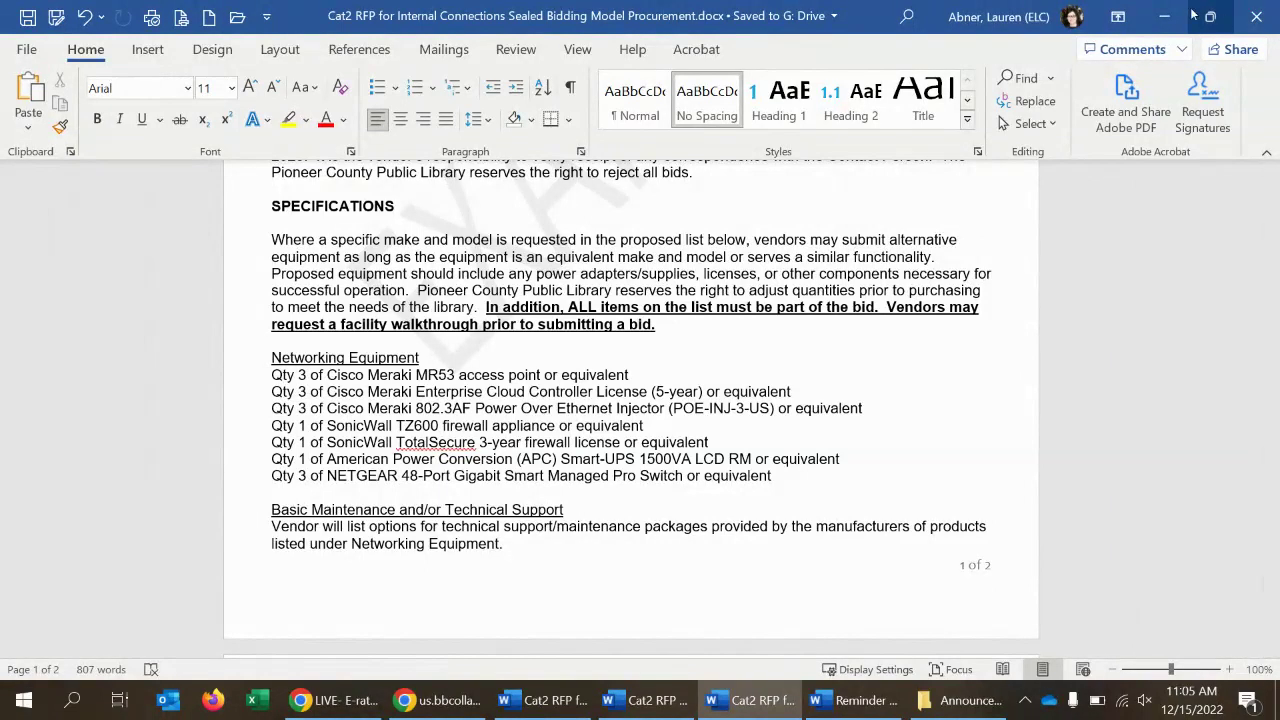
- Minimize the three open Word RFP documents and start a new FCC Form 470 from the USAC applicant landing page in Chrome
{"action": "left_click", "coordinate": [1163, 17]}
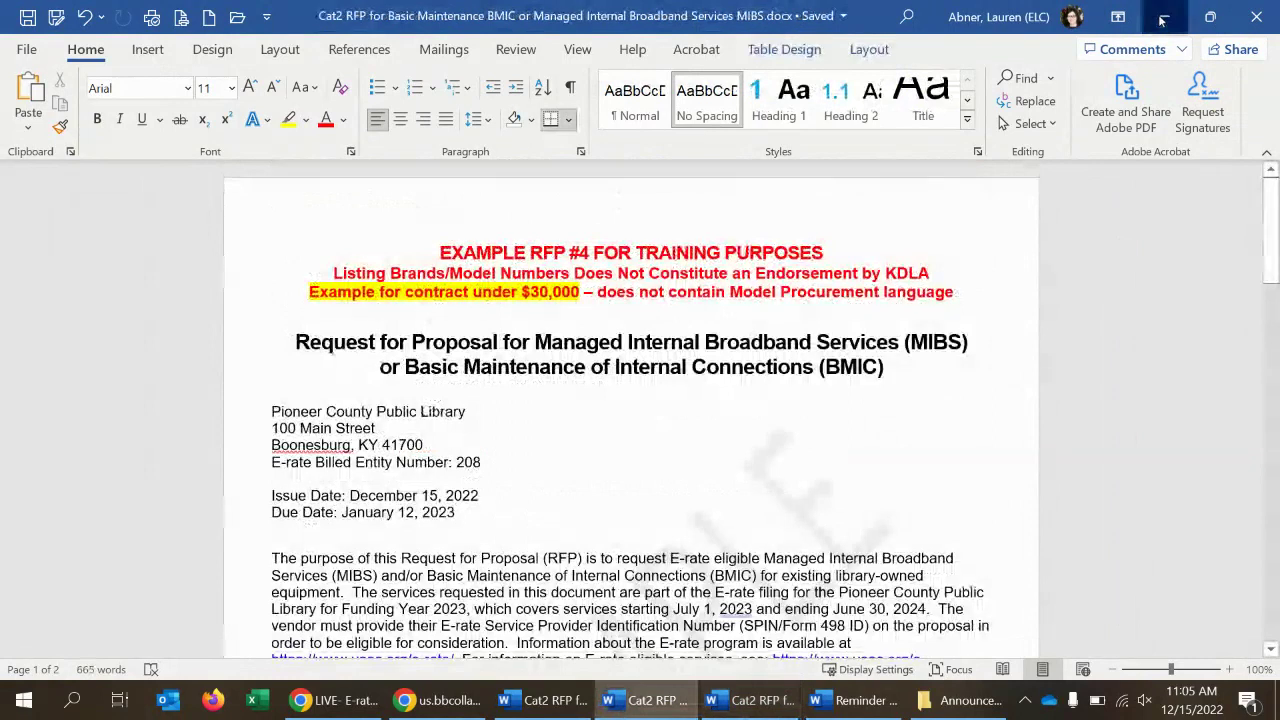
{"action": "left_click", "coordinate": [1163, 17]}
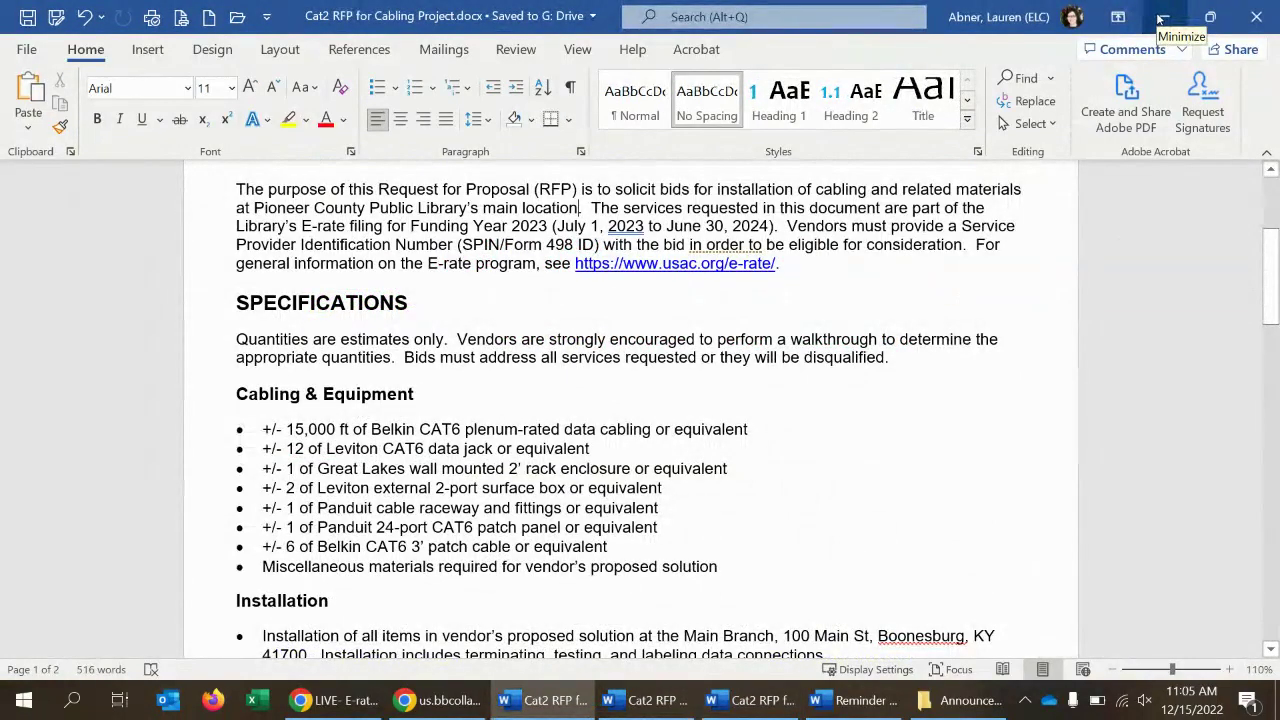
{"action": "left_click", "coordinate": [1163, 17]}
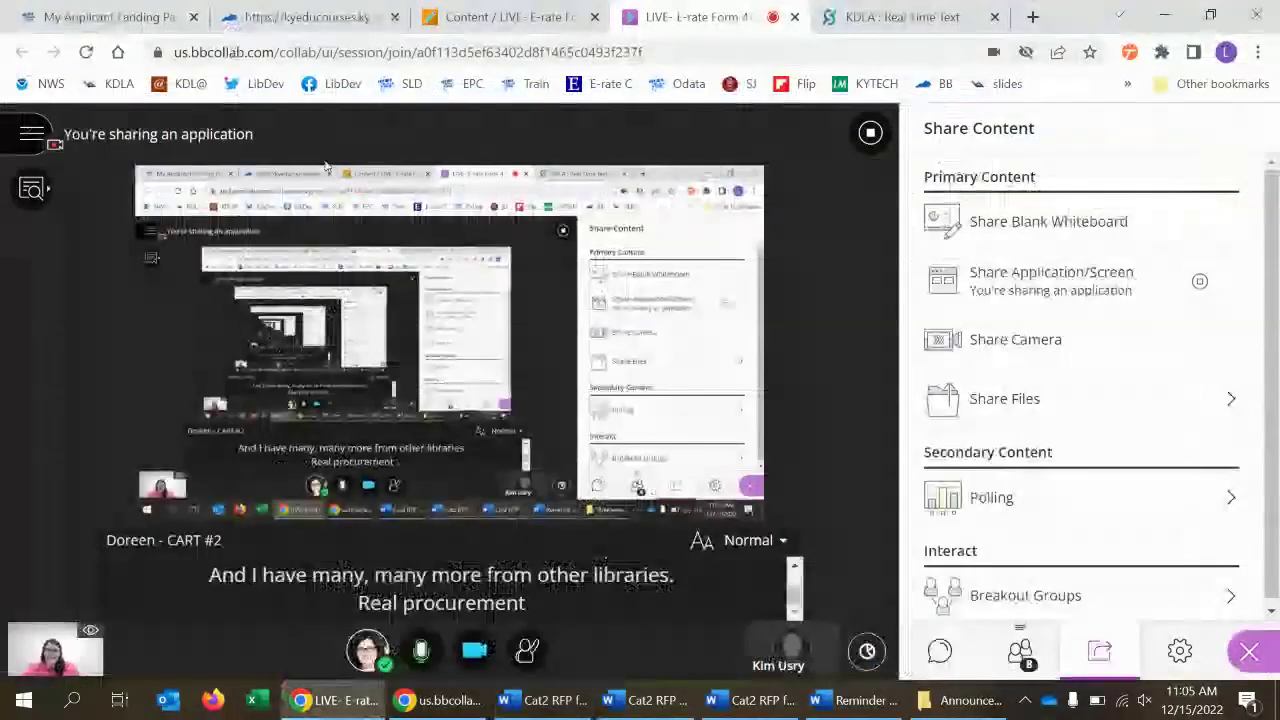
{"action": "left_click", "coordinate": [108, 17]}
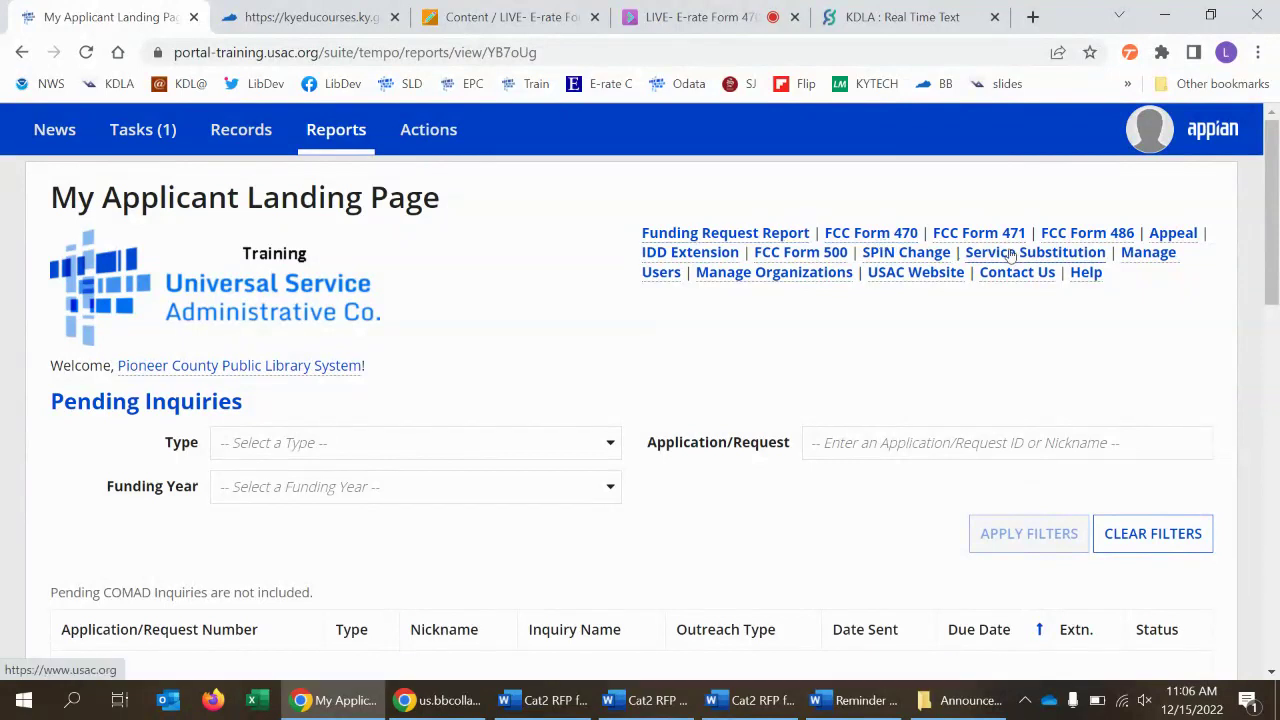
{"action": "left_click", "coordinate": [848, 236]}
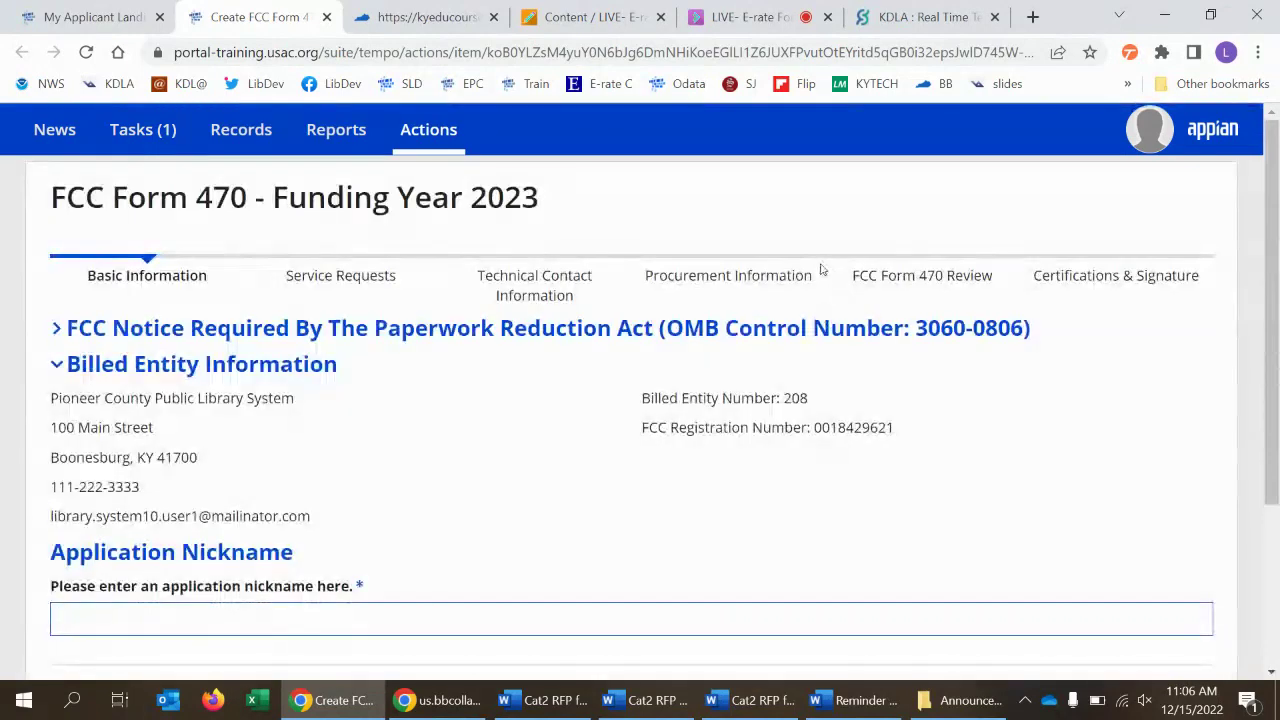
- Give the application the nickname "Category Two live demo FY 2023-24" and save the first Basic Information page
{"action": "left_click_drag", "start_coordinate": [53, 196], "coordinate": [539, 194]}
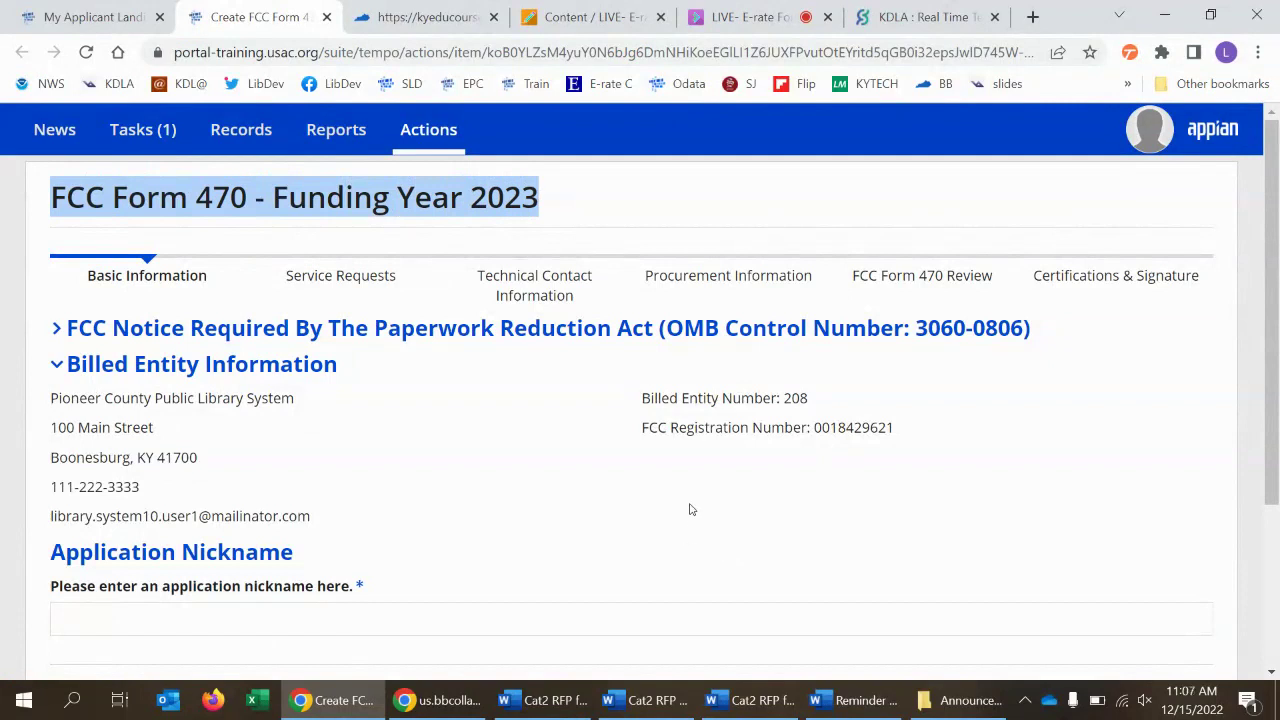
{"action": "scroll", "coordinate": [681, 491], "scroll_direction": "down", "scroll_amount": 1}
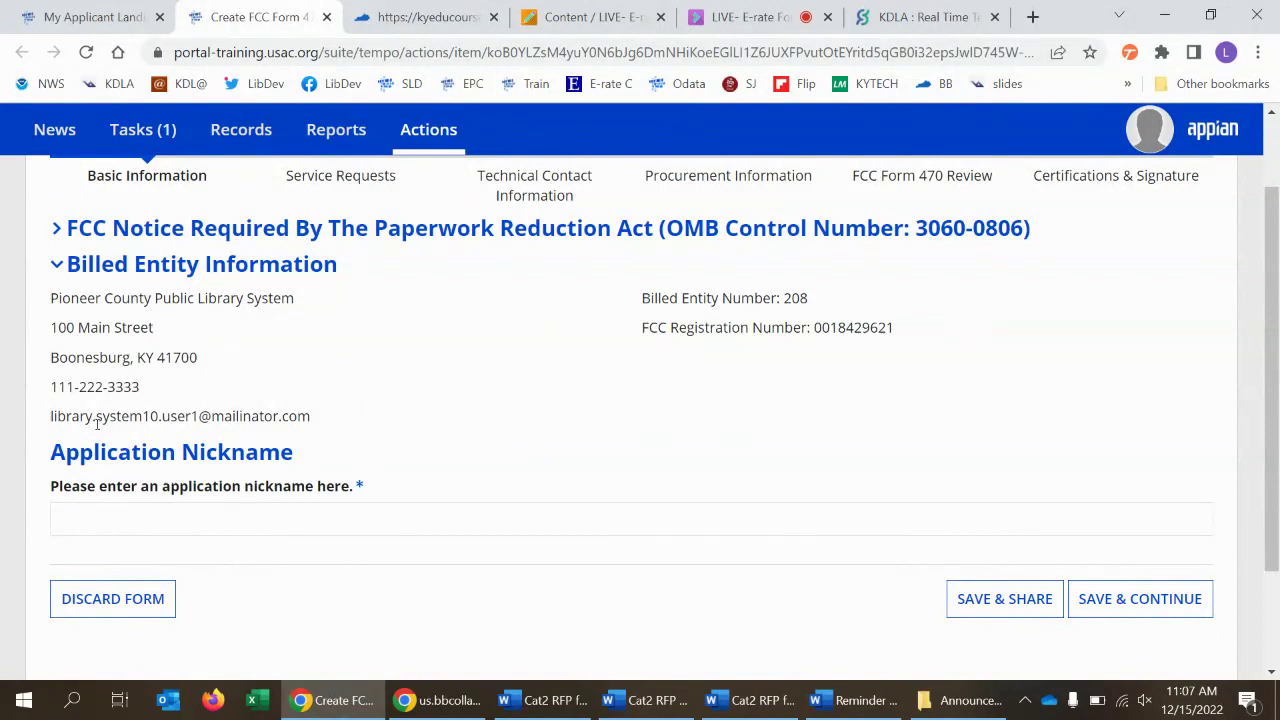
{"action": "left_click_drag", "start_coordinate": [50, 328], "coordinate": [168, 358]}
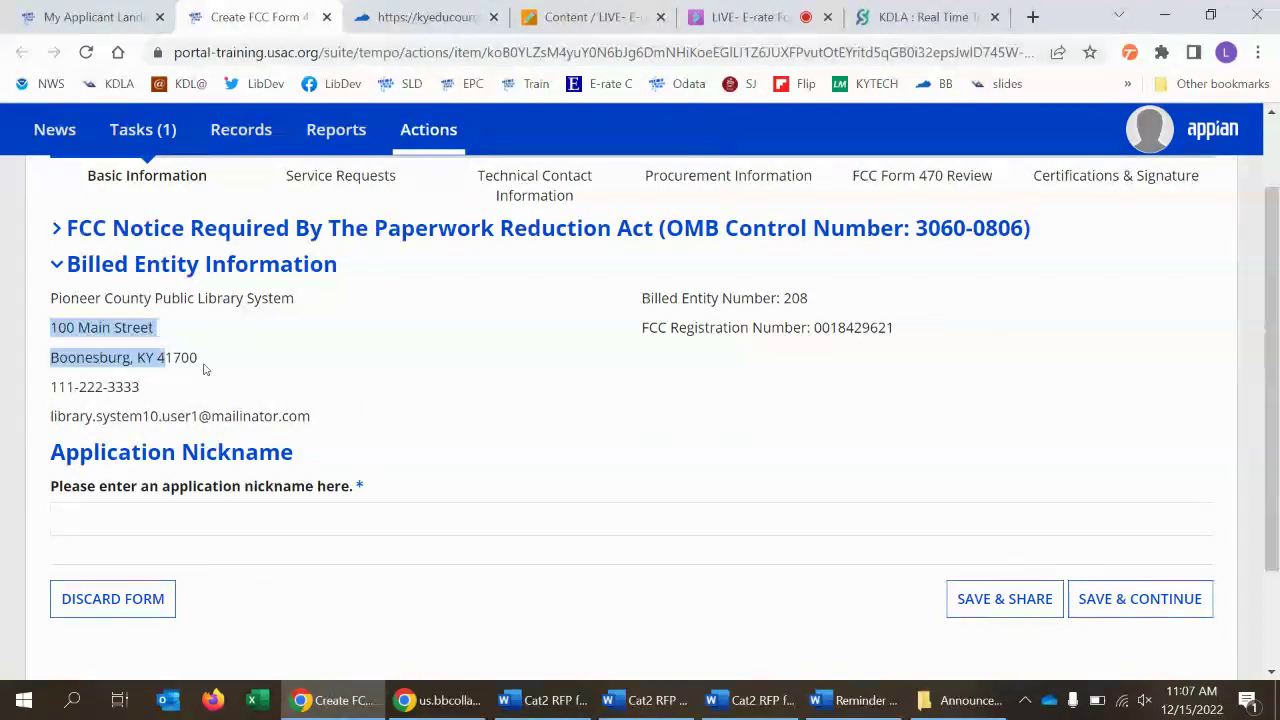
{"action": "left_click", "coordinate": [287, 374]}
{"action": "left_click", "coordinate": [190, 520]}
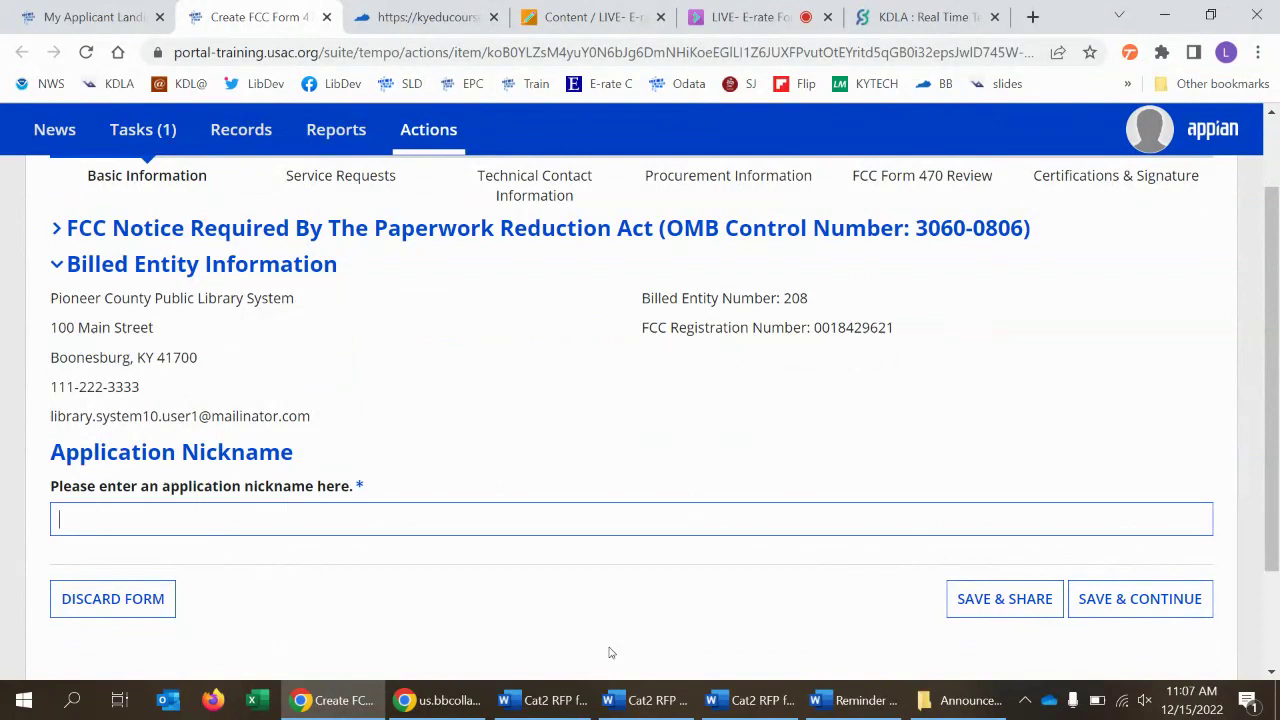
{"action": "type", "text": "Category Two live demo FY 2023-24"}
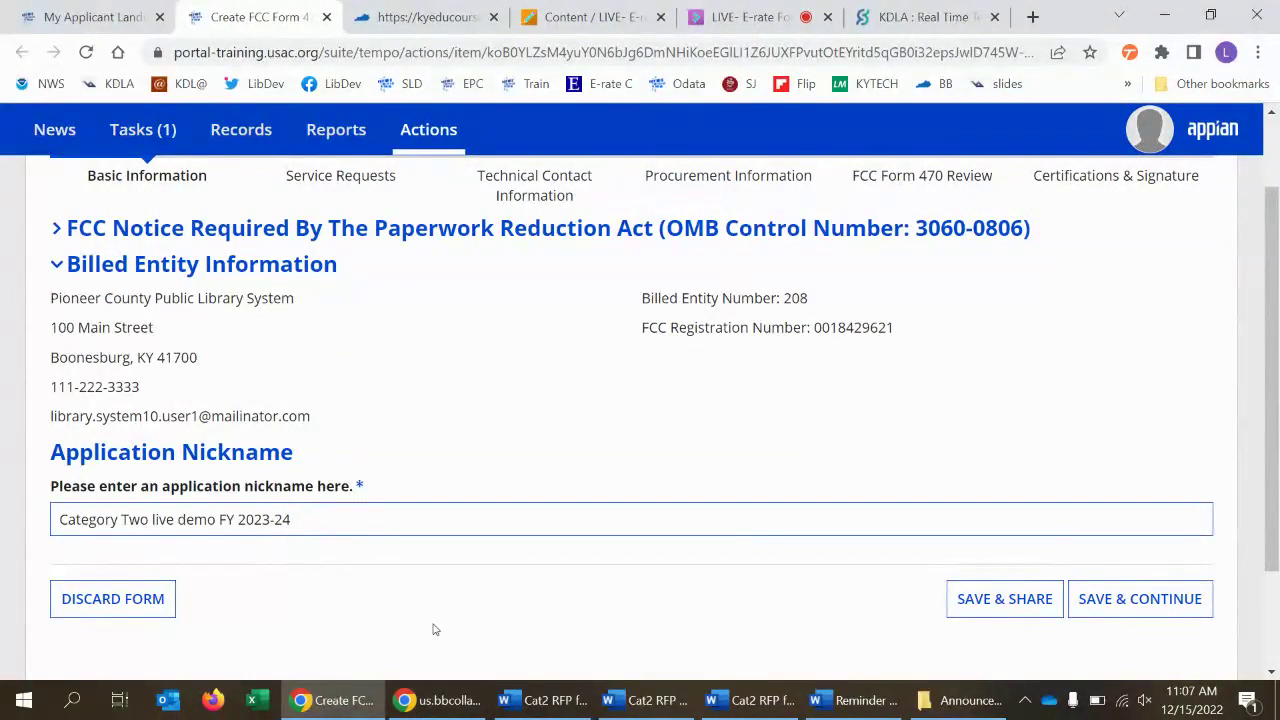
{"action": "left_click_drag", "start_coordinate": [292, 519], "coordinate": [283, 519]}
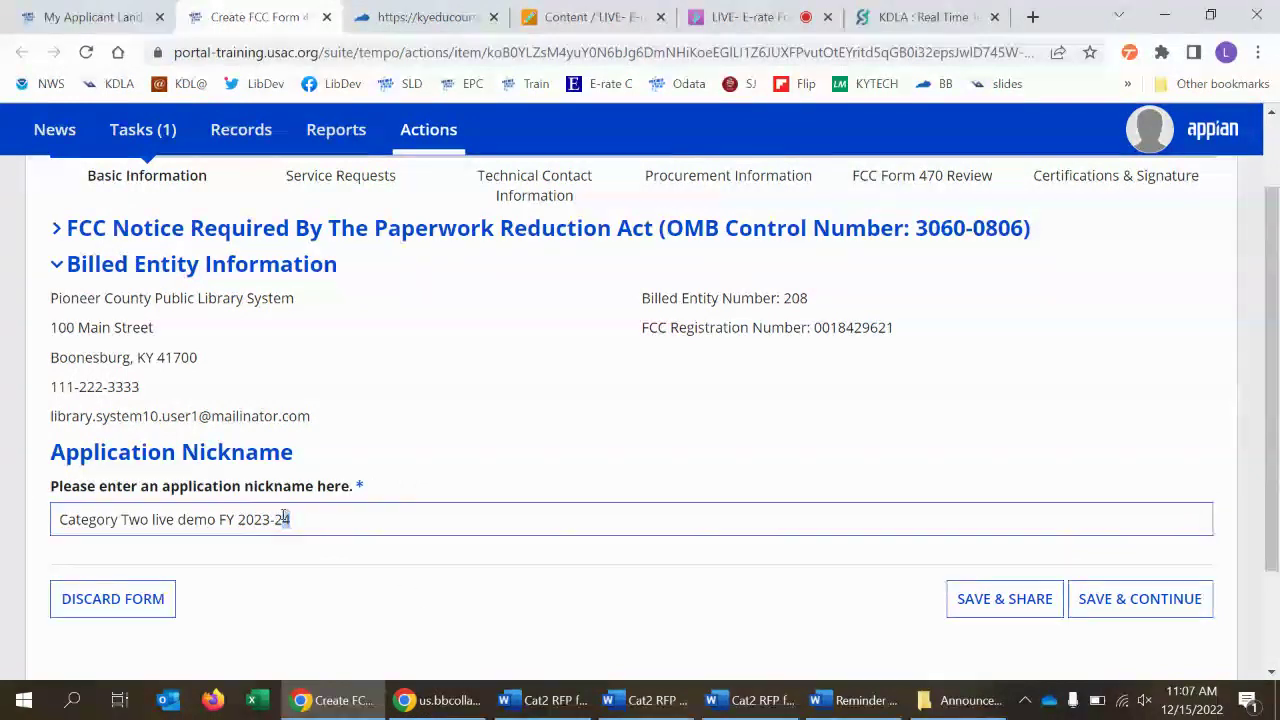
{"action": "left_click", "coordinate": [305, 554]}
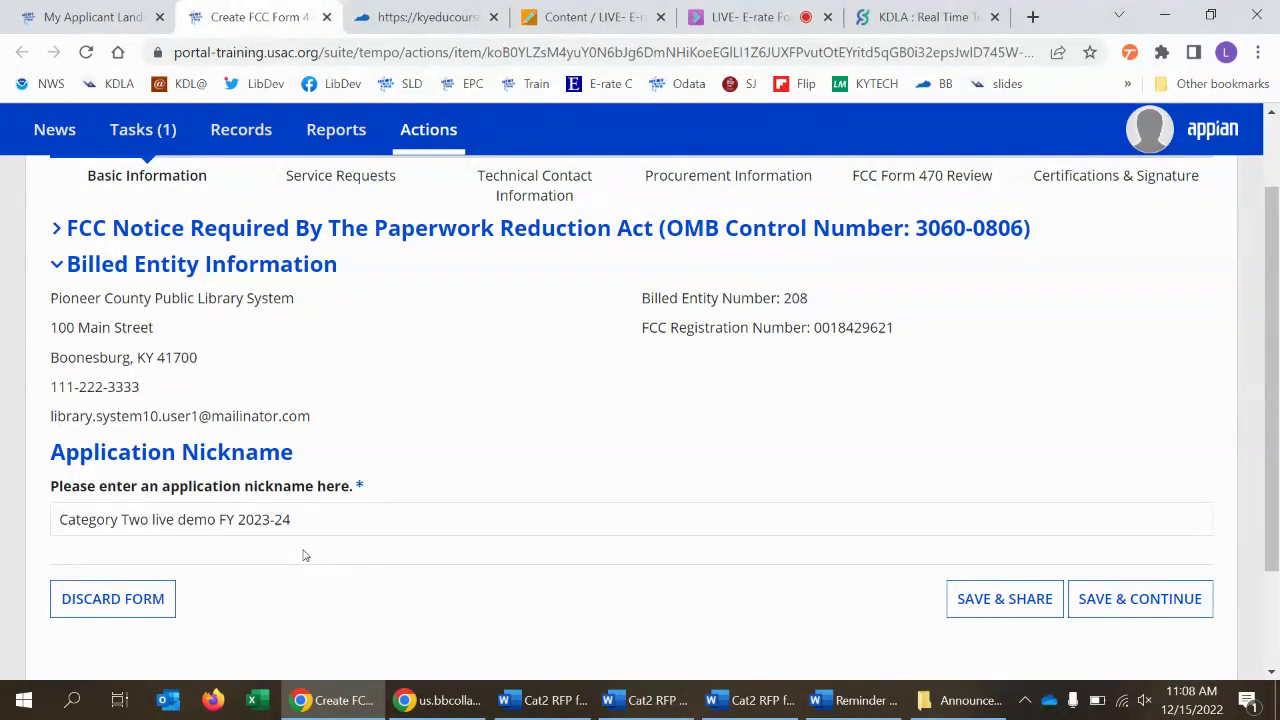
{"action": "left_click_drag", "start_coordinate": [290, 520], "coordinate": [240, 514]}
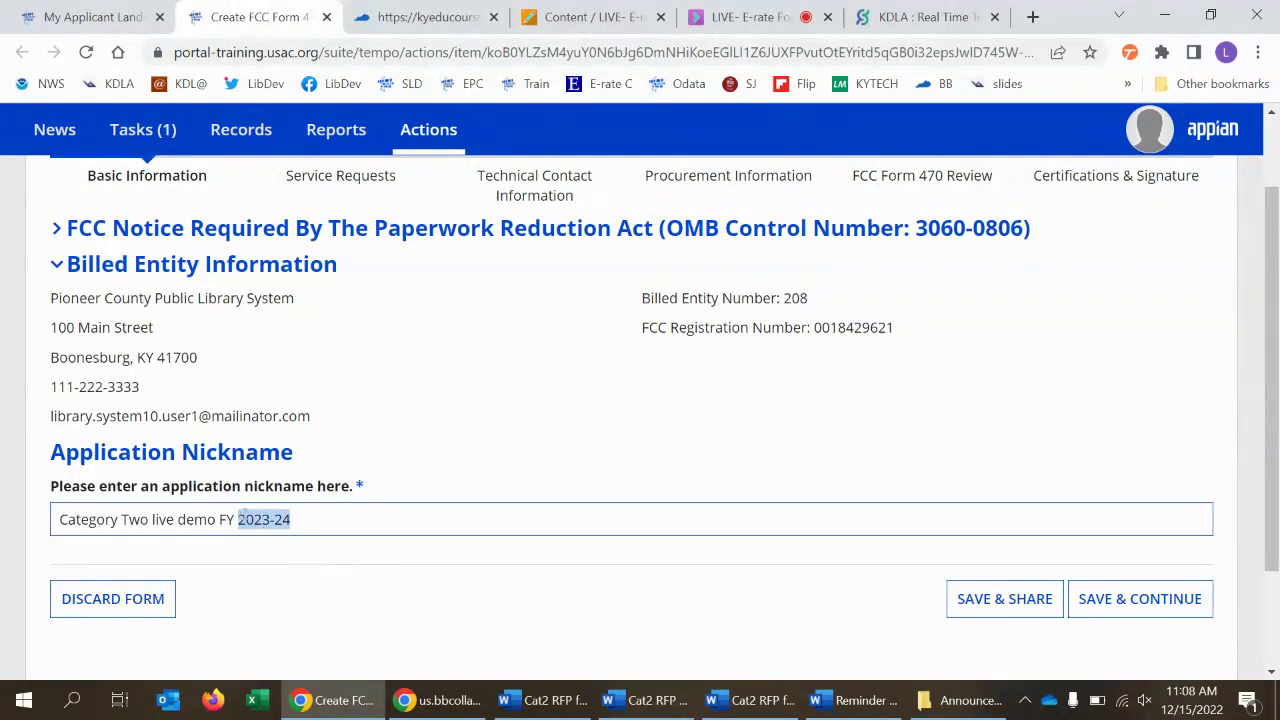
{"action": "left_click", "coordinate": [295, 568]}
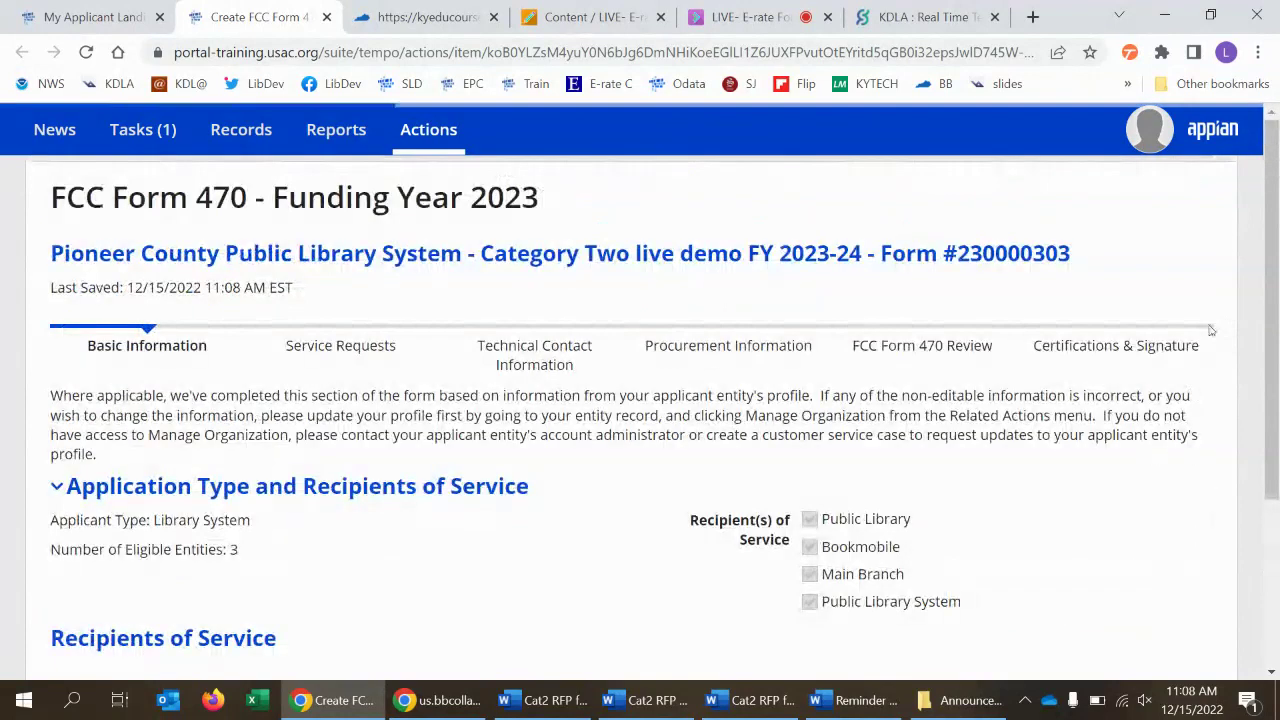
- Review the form heading and the recipients of service, and continue to the consultant and contact information
{"action": "left_click_drag", "start_coordinate": [64, 252], "coordinate": [1087, 256]}
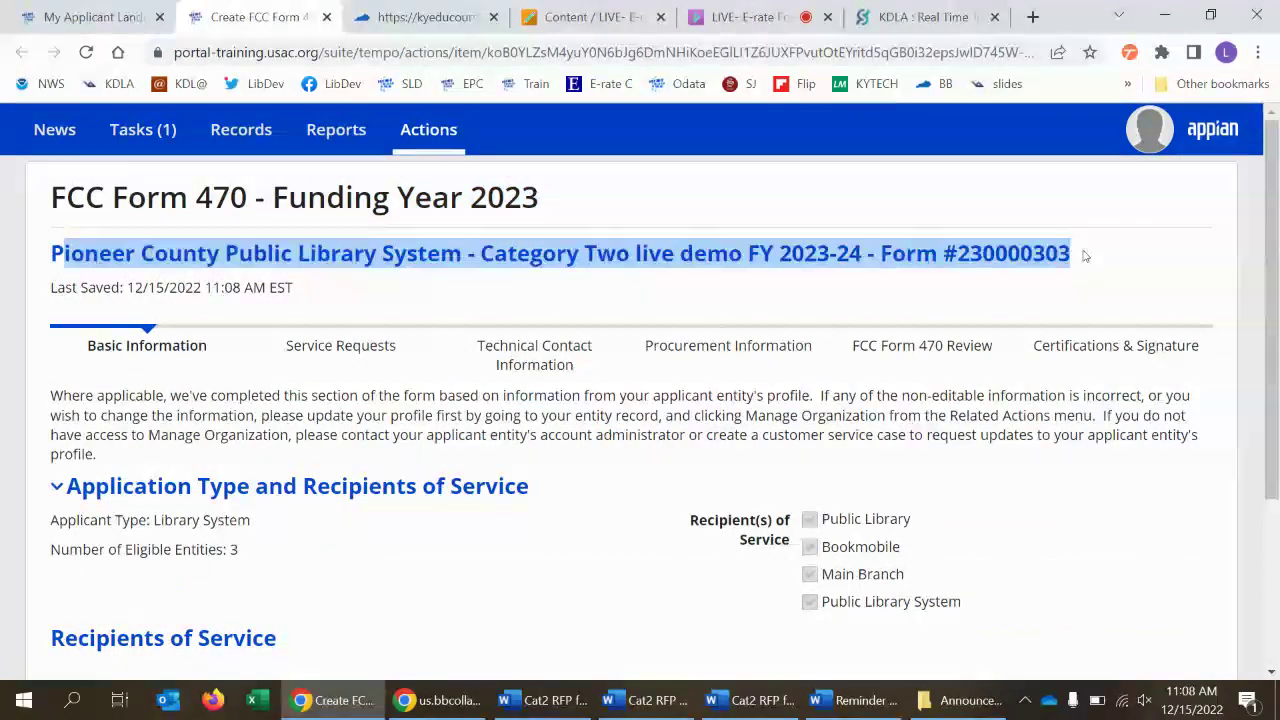
{"action": "left_click", "coordinate": [1046, 262]}
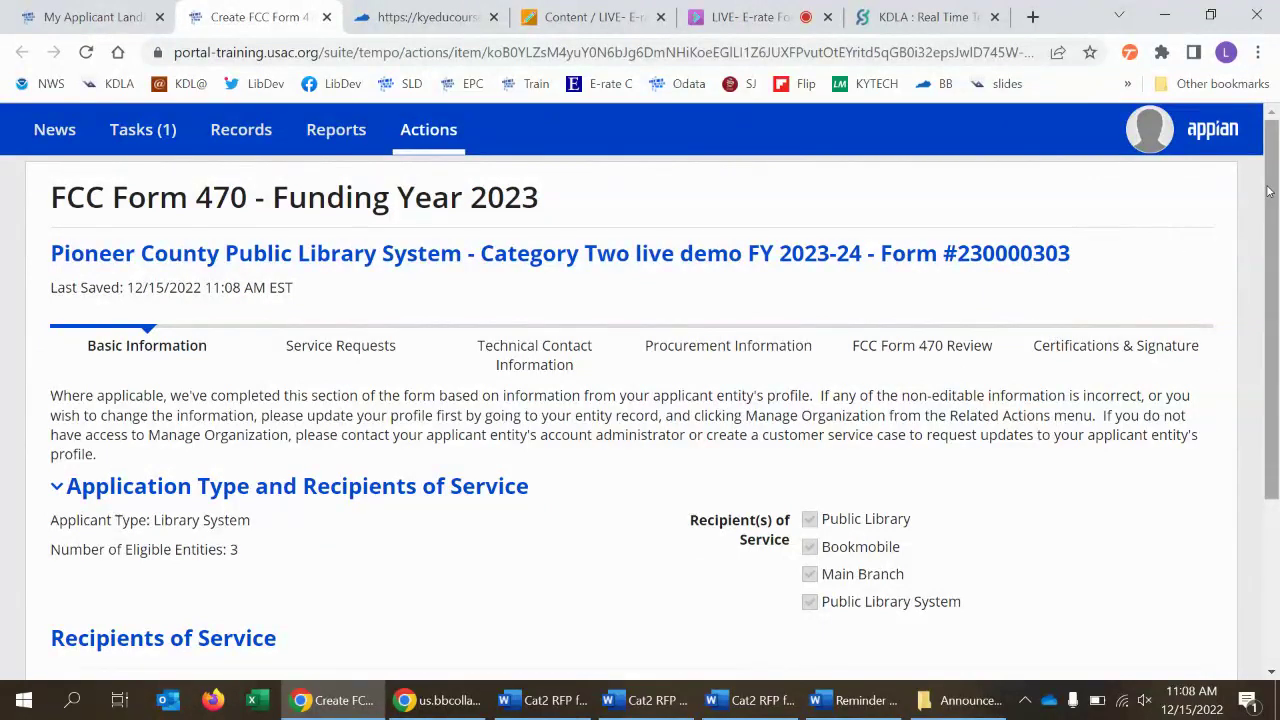
{"action": "scroll", "coordinate": [1276, 226], "scroll_direction": "down", "scroll_amount": 1}
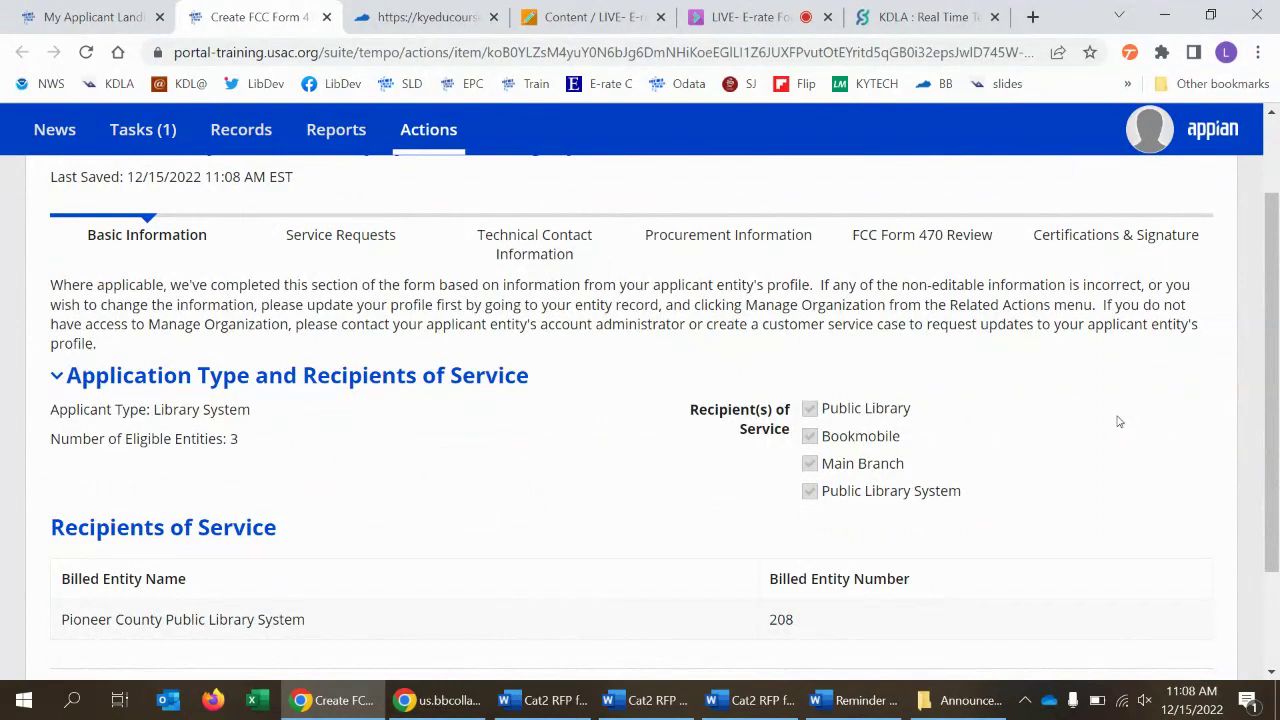
{"action": "scroll", "coordinate": [1272, 300], "scroll_direction": "down", "scroll_amount": 2}
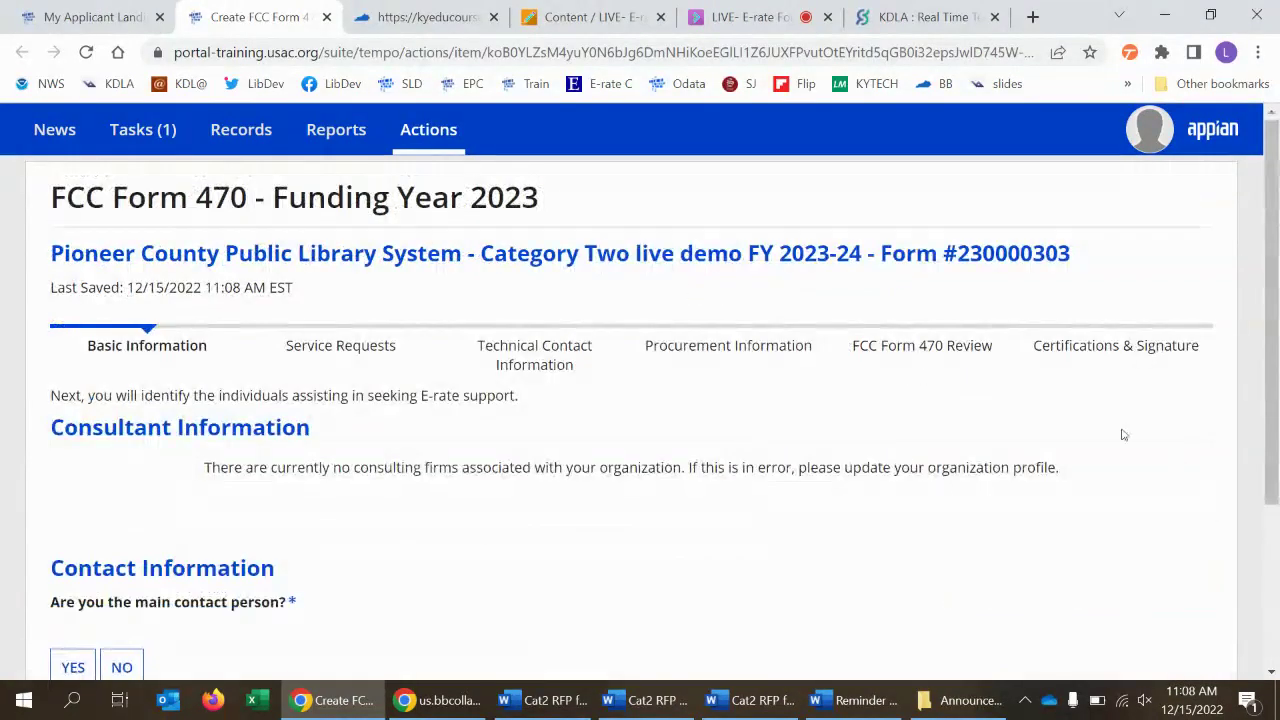
- Check the consultant information, answer Yes to being the main contact person, and save to continue
{"action": "left_click_drag", "start_coordinate": [1271, 192], "coordinate": [1277, 298]}
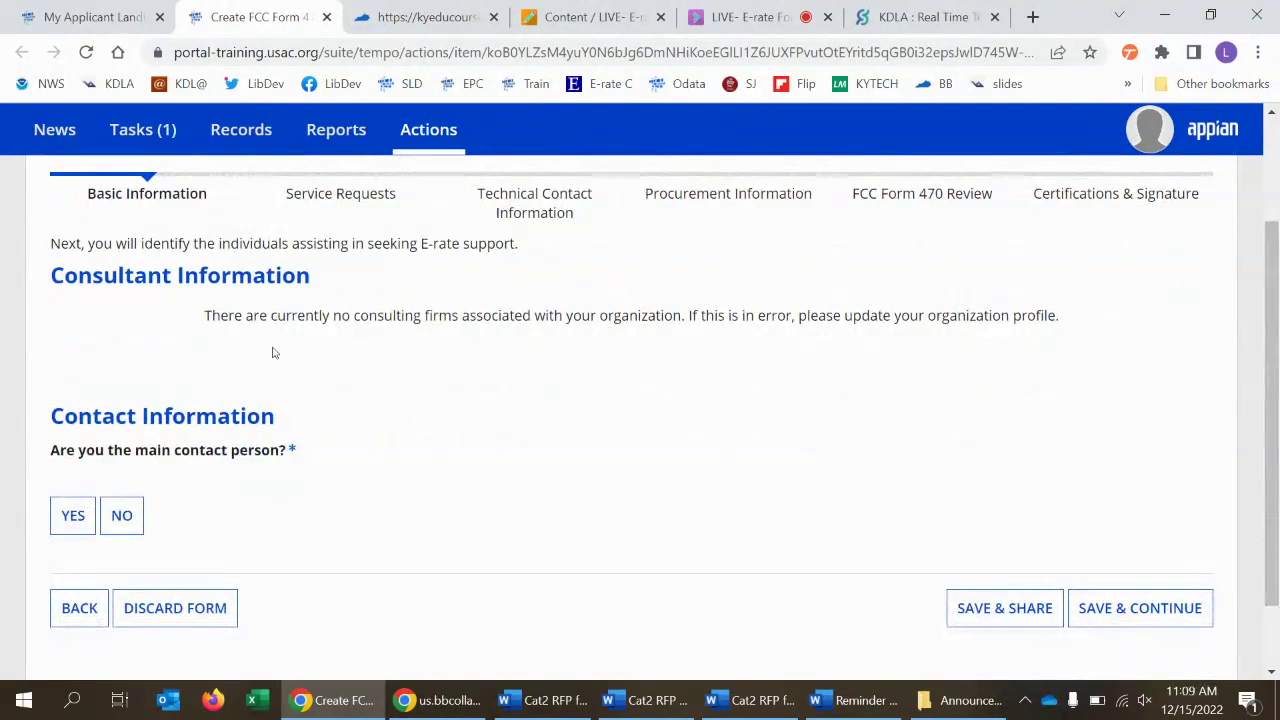
{"action": "left_click_drag", "start_coordinate": [238, 287], "coordinate": [305, 295]}
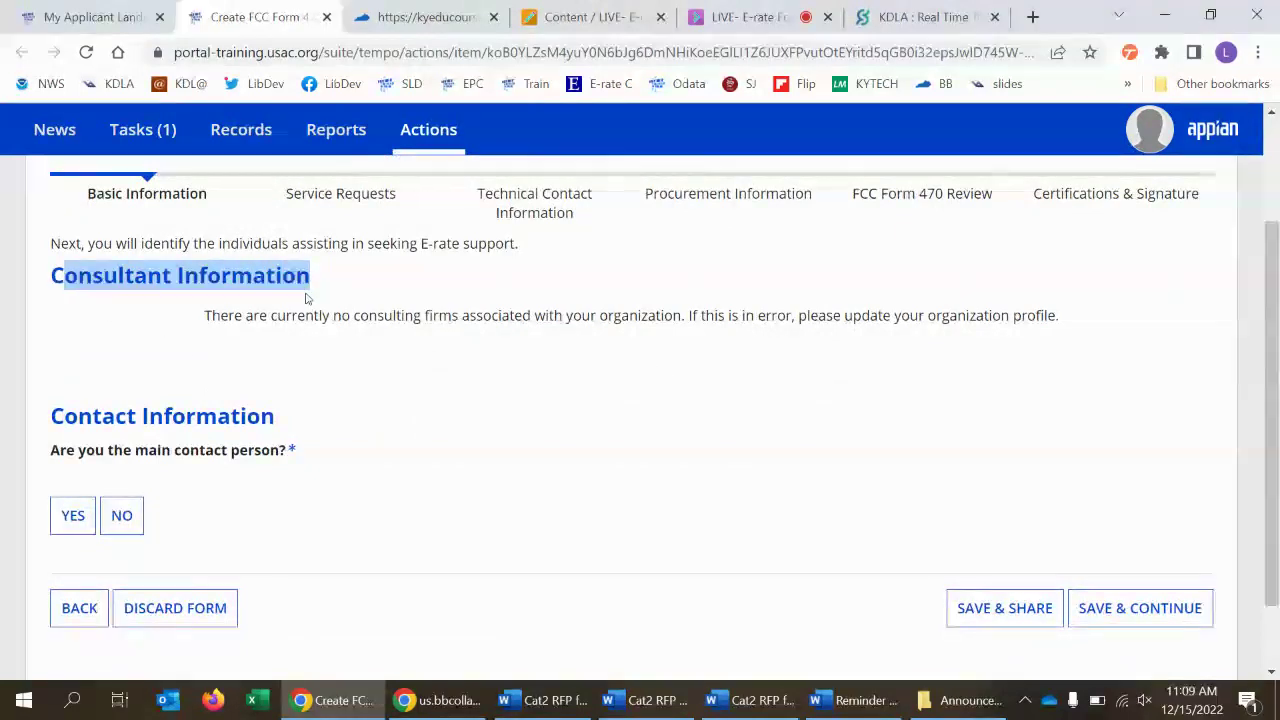
{"action": "left_click", "coordinate": [302, 318]}
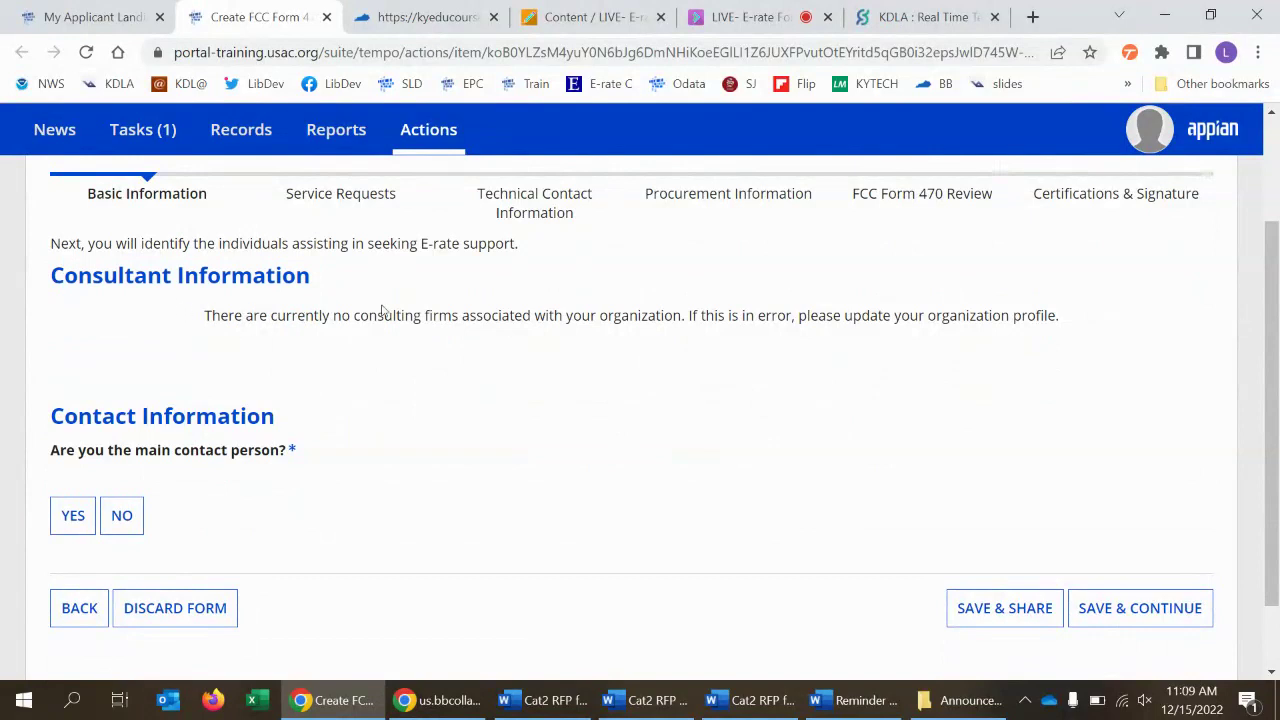
{"action": "triple_click", "coordinate": [251, 312]}
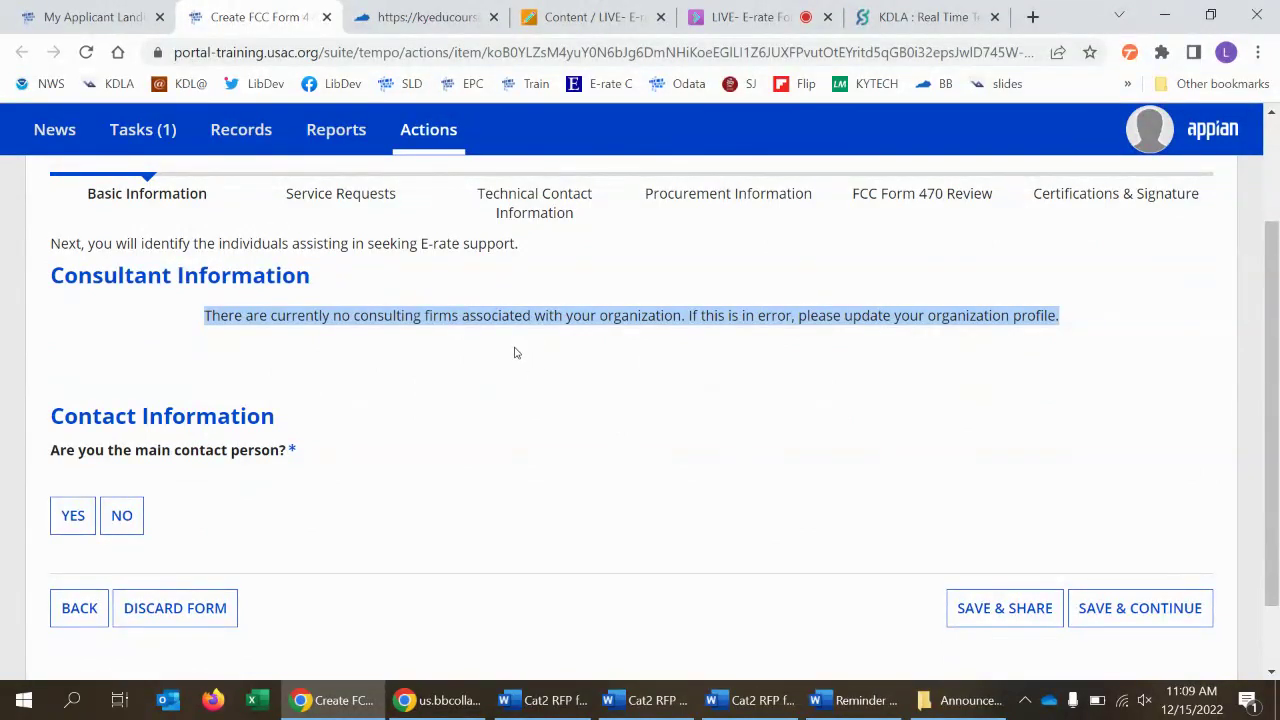
{"action": "left_click", "coordinate": [414, 464]}
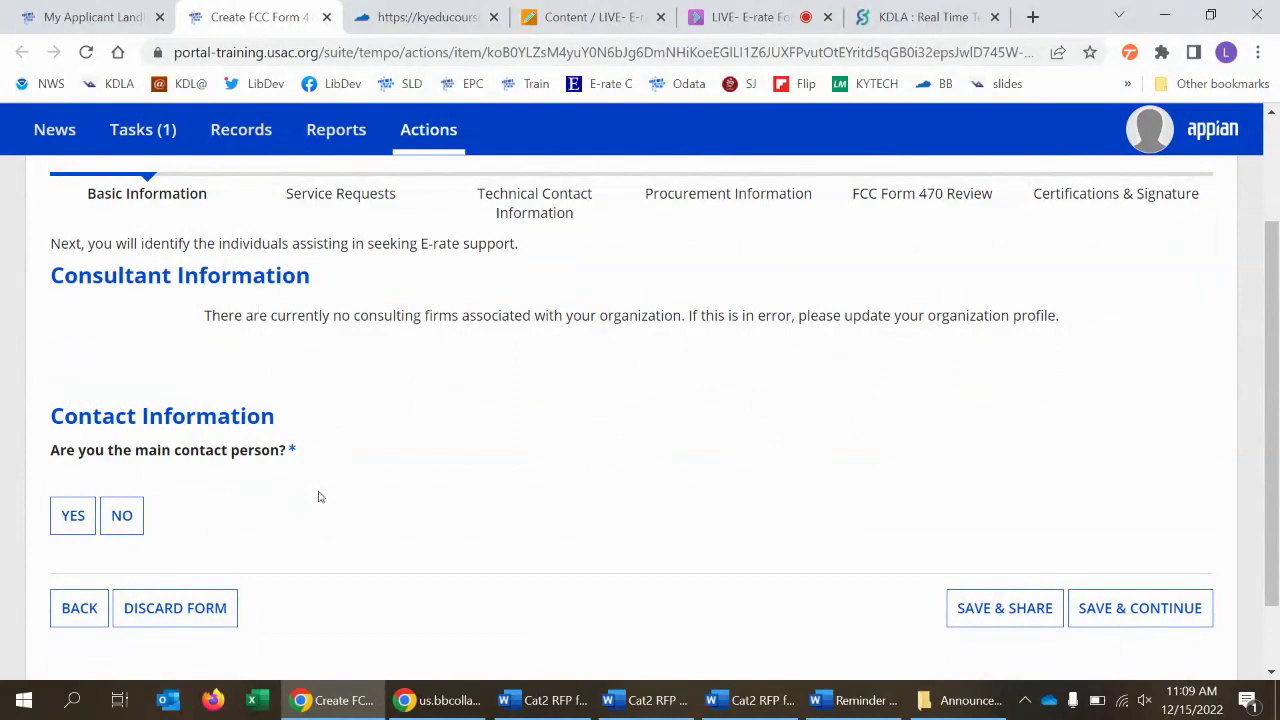
{"action": "left_click", "coordinate": [66, 520]}
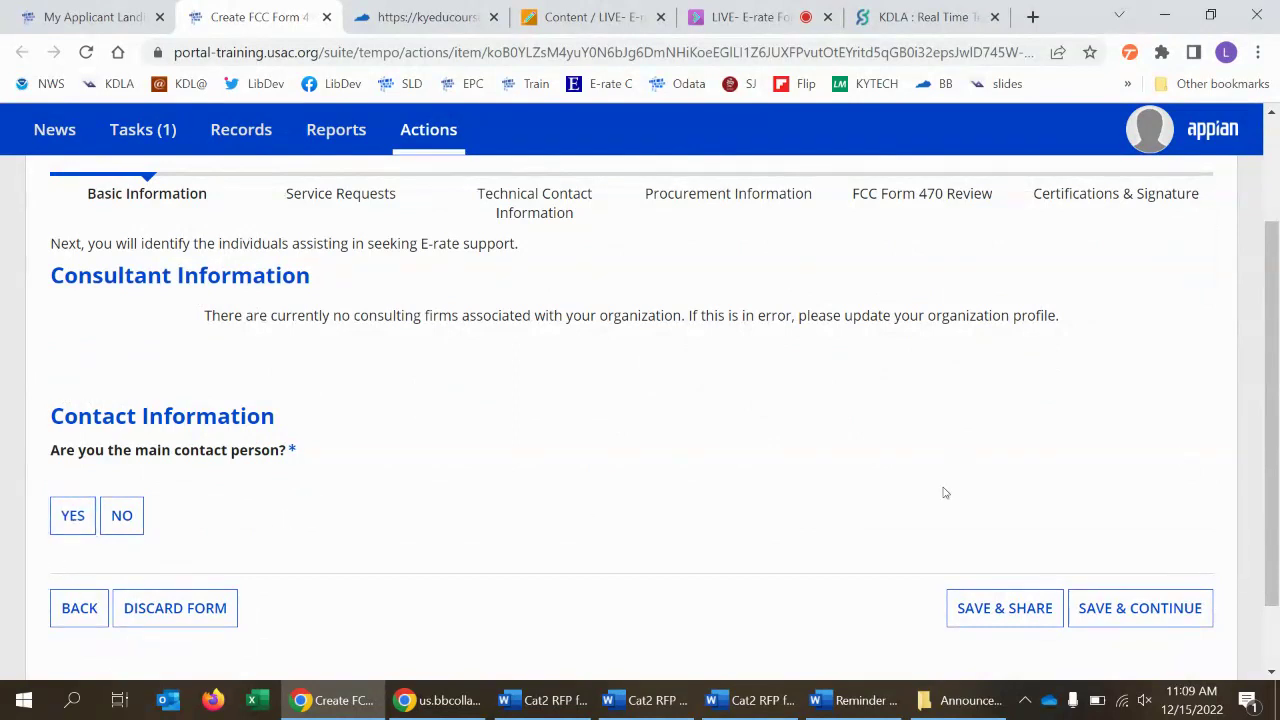
{"action": "left_click", "coordinate": [1160, 610]}
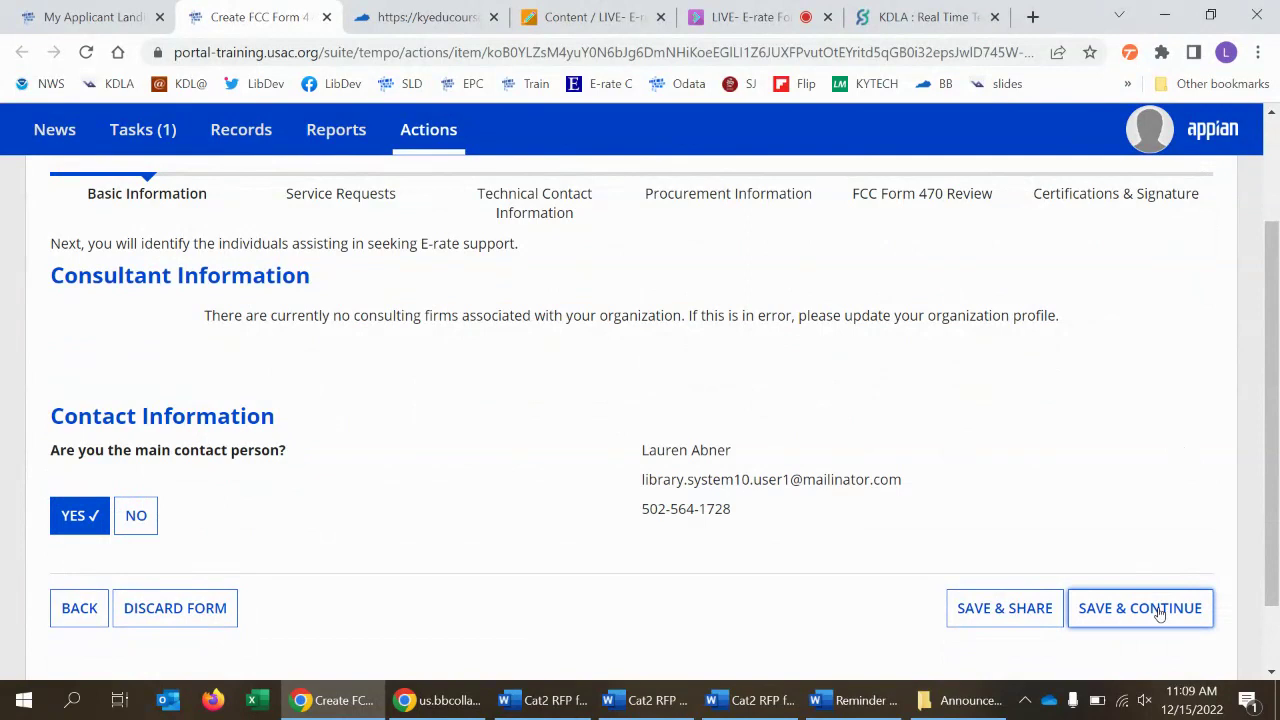
- Choose Category 2 as the category of service being requested
{"action": "left_click_drag", "start_coordinate": [1273, 340], "coordinate": [1272, 456]}
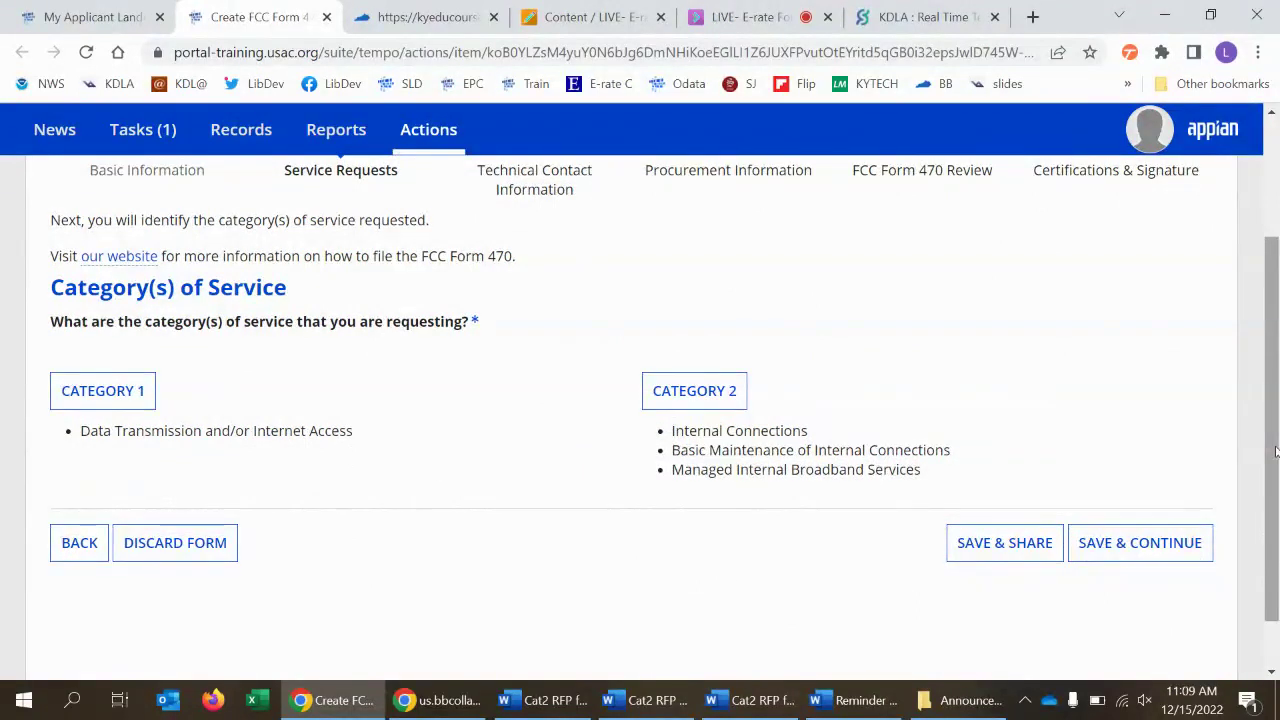
{"action": "left_click", "coordinate": [689, 391]}
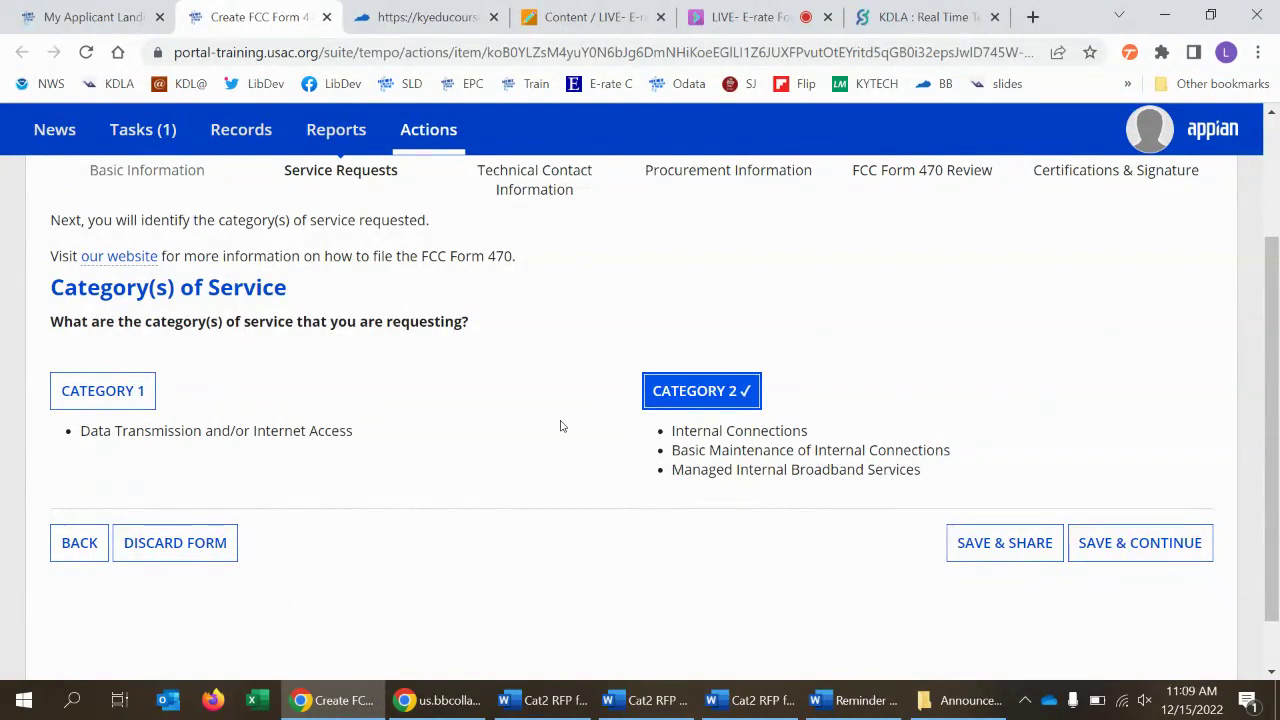
{"action": "left_click", "coordinate": [134, 399]}
{"action": "right_click", "coordinate": [380, 483]}
{"action": "left_click", "coordinate": [376, 511]}
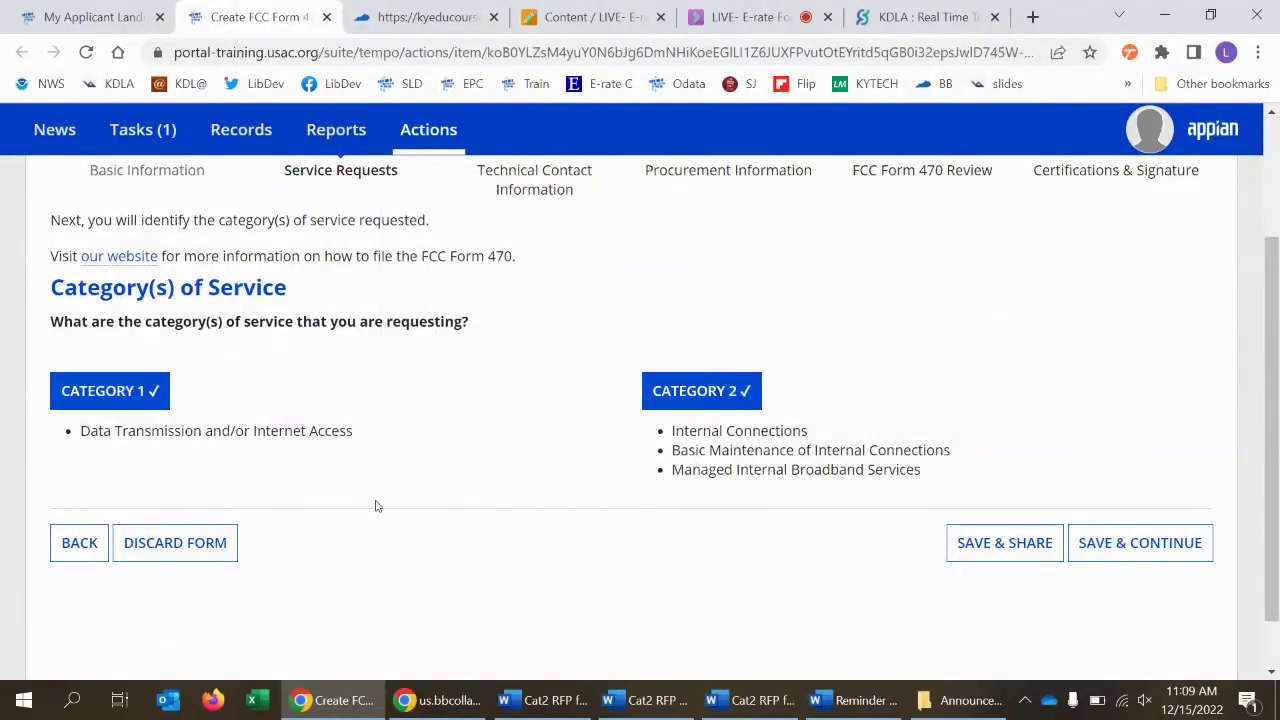
{"action": "left_click", "coordinate": [143, 390]}
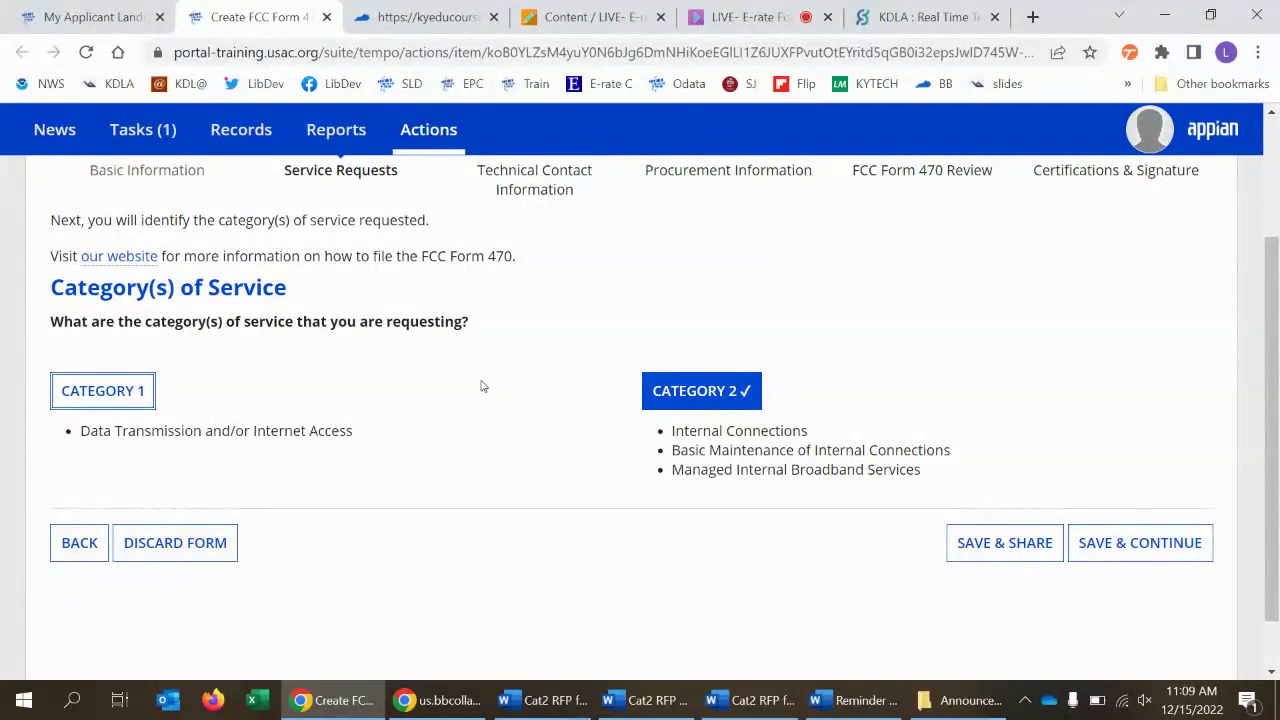
- Continue to the RFPs for Service Requests page, answer Yes to having an RFP and upload Cat2 RFP for Cabling Project.docx
{"action": "left_click", "coordinate": [1180, 540]}
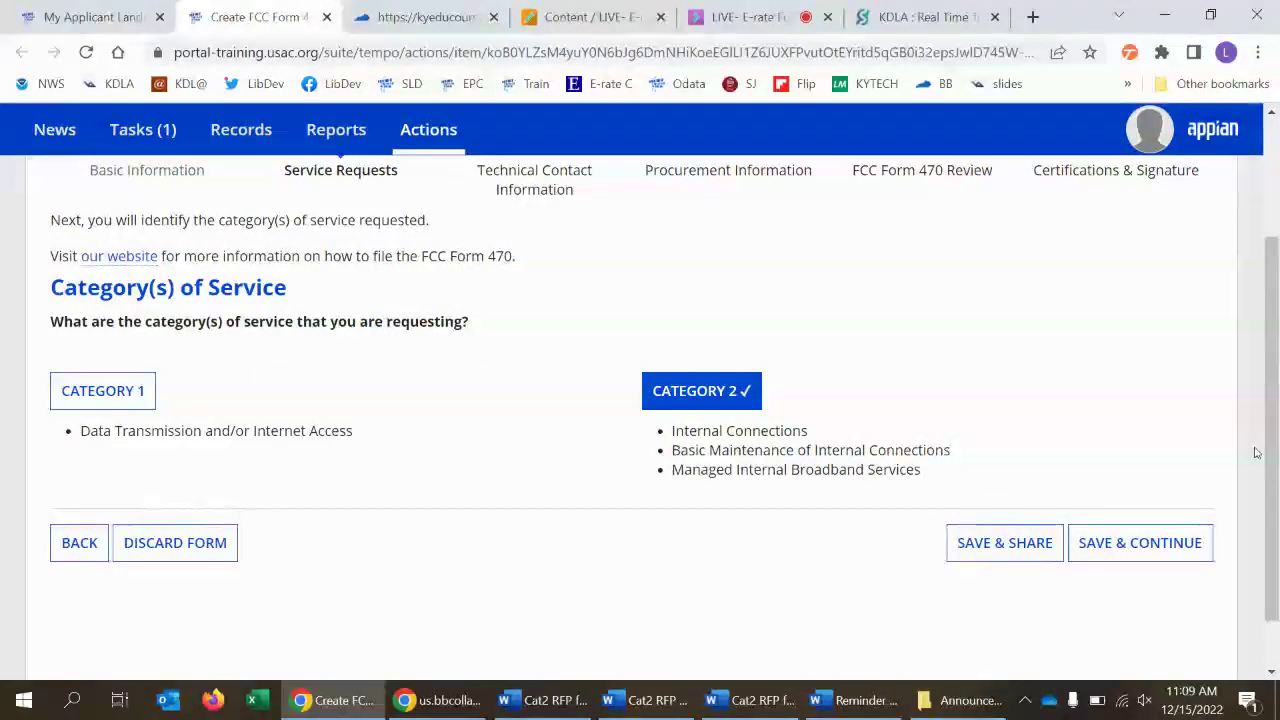
{"action": "scroll", "coordinate": [1253, 426], "scroll_direction": "down", "scroll_amount": 2}
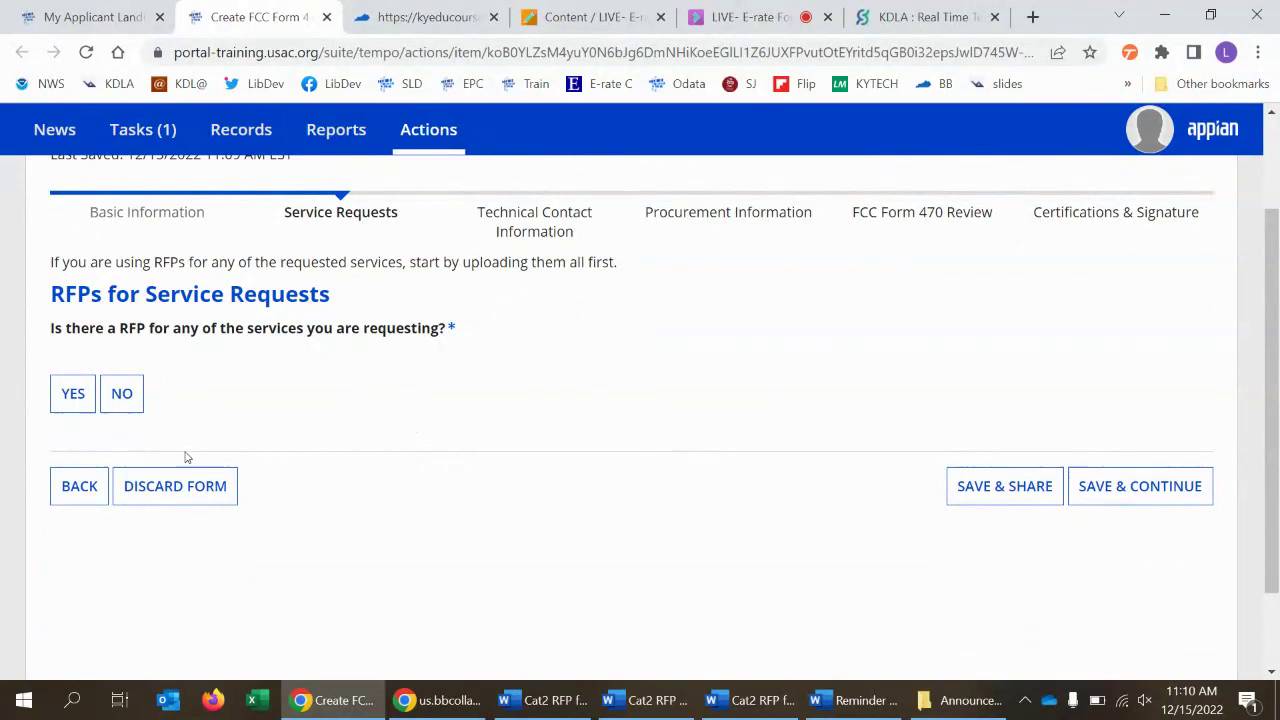
{"action": "left_click", "coordinate": [78, 394]}
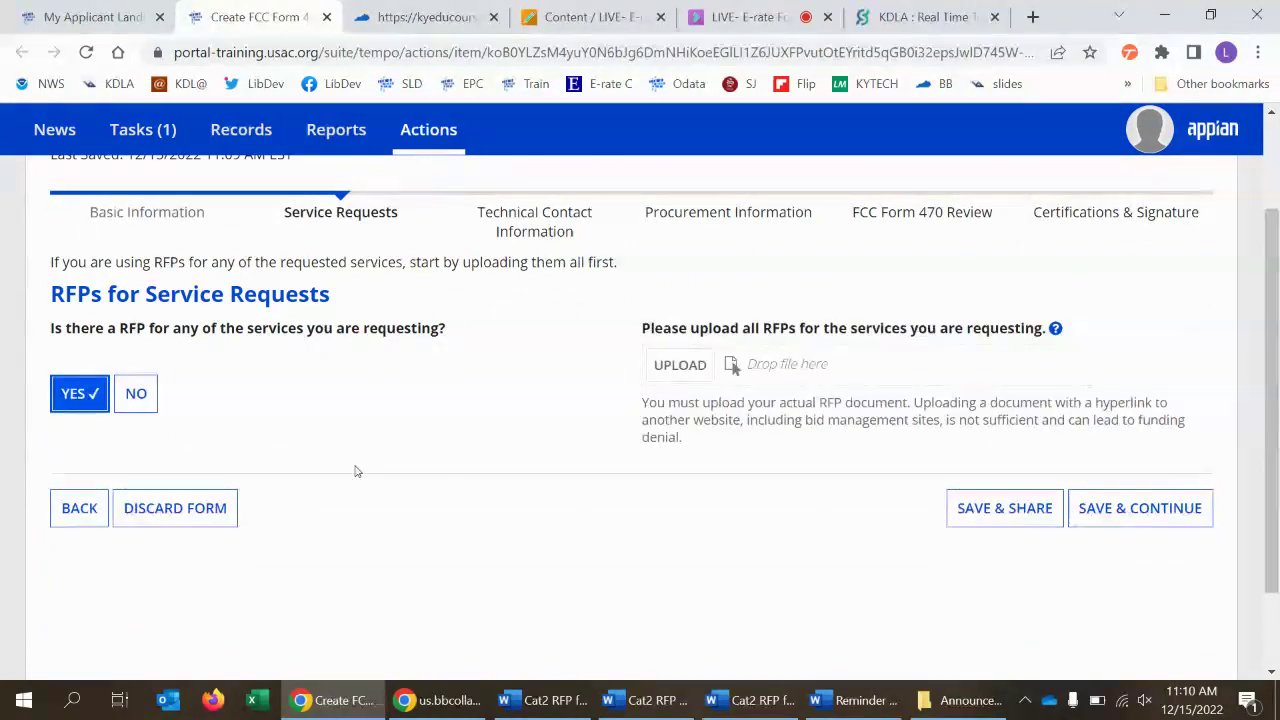
{"action": "left_click", "coordinate": [680, 366]}
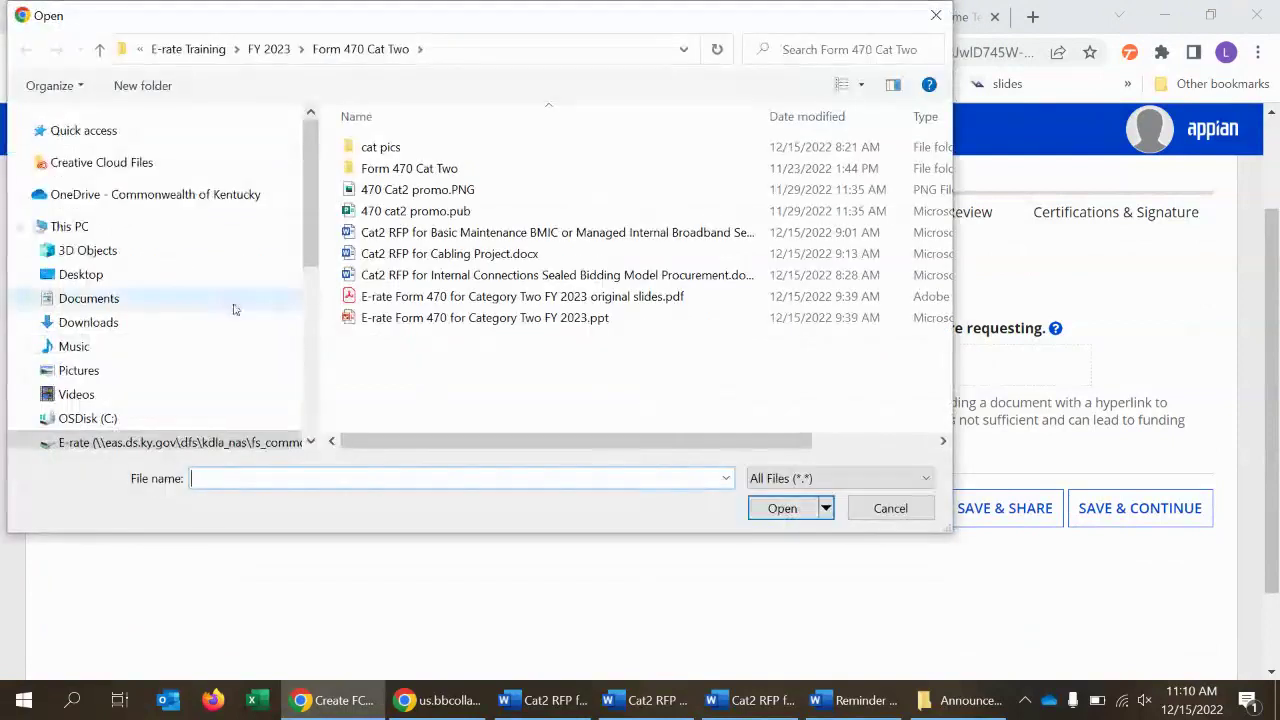
{"action": "left_click", "coordinate": [490, 255]}
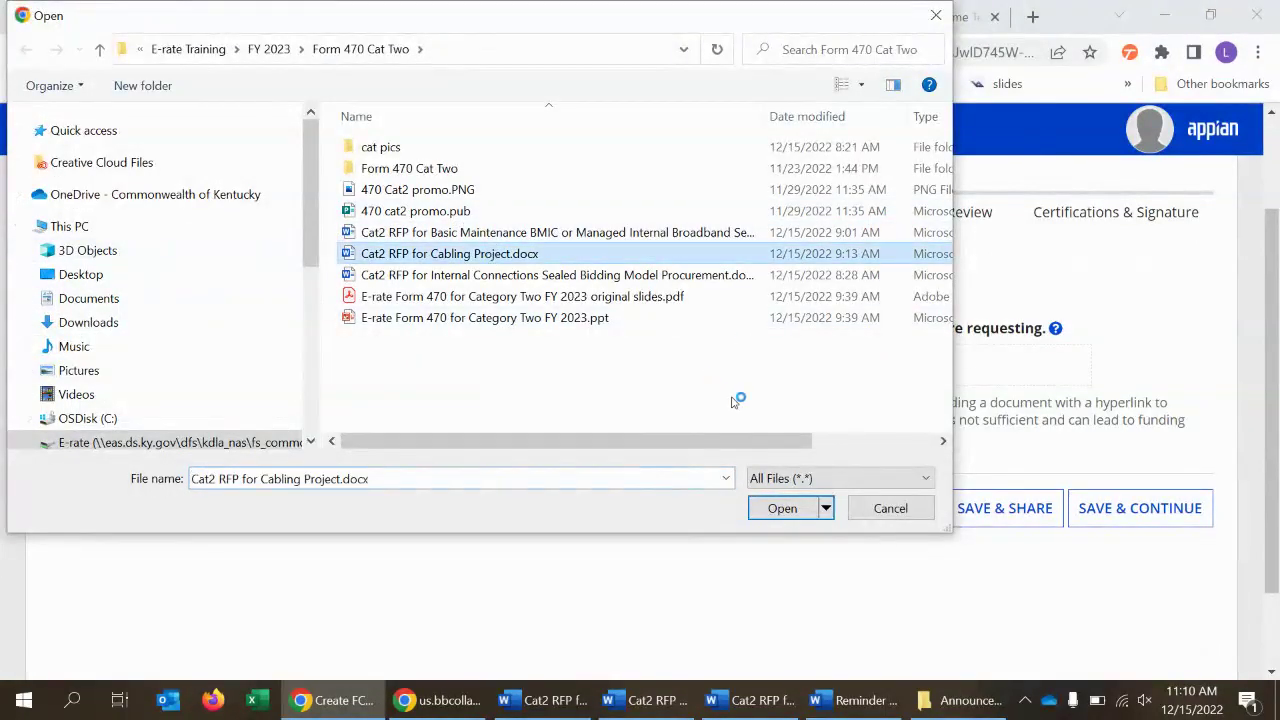
{"action": "left_click", "coordinate": [785, 508]}
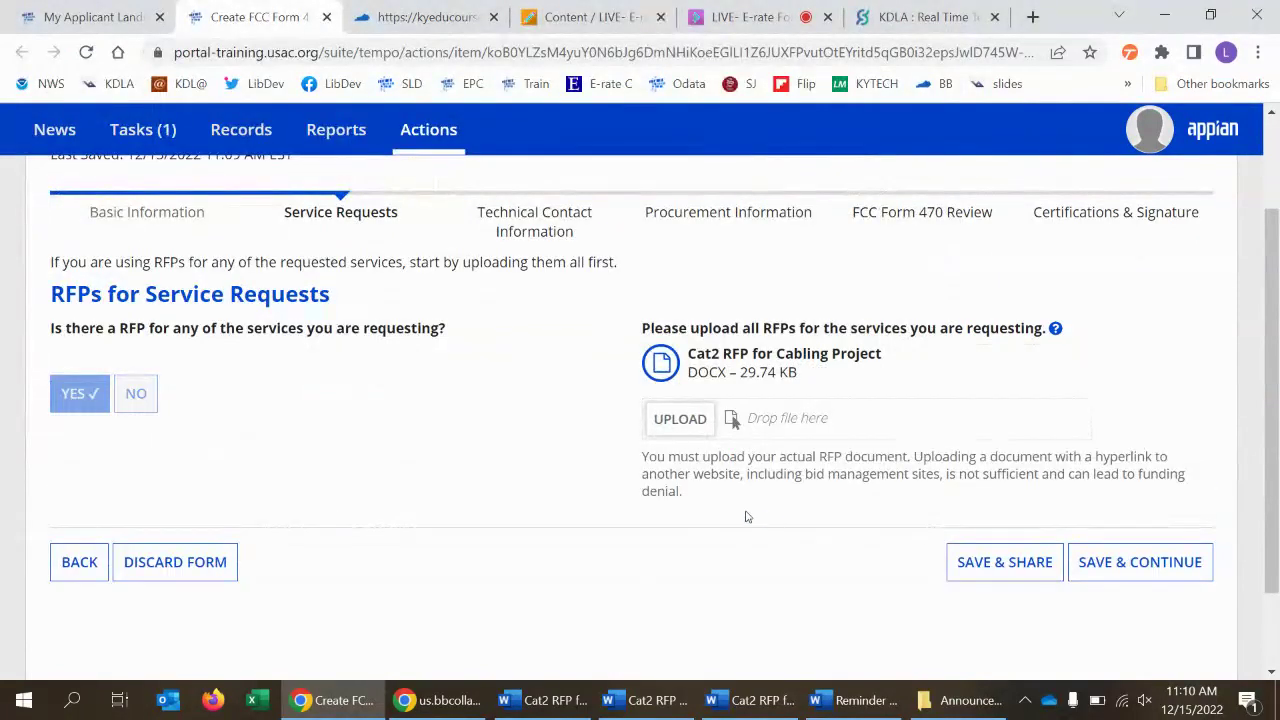
- Upload the Cat2 RFPs for Internal Connections Sealed Bidding Model Procurement and Basic Maintenance BMIC or Managed Internal Broadband Services, and continue to the RFP selection
{"action": "left_click", "coordinate": [677, 417]}
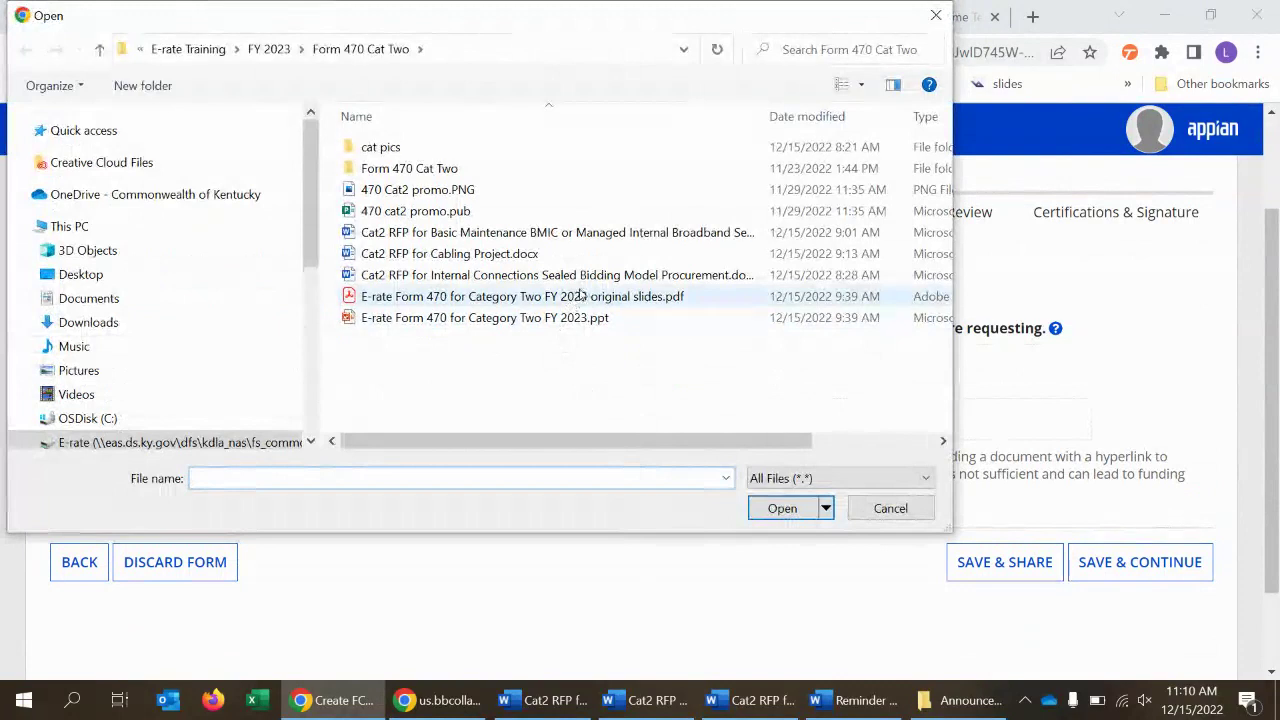
{"action": "left_click", "coordinate": [583, 280]}
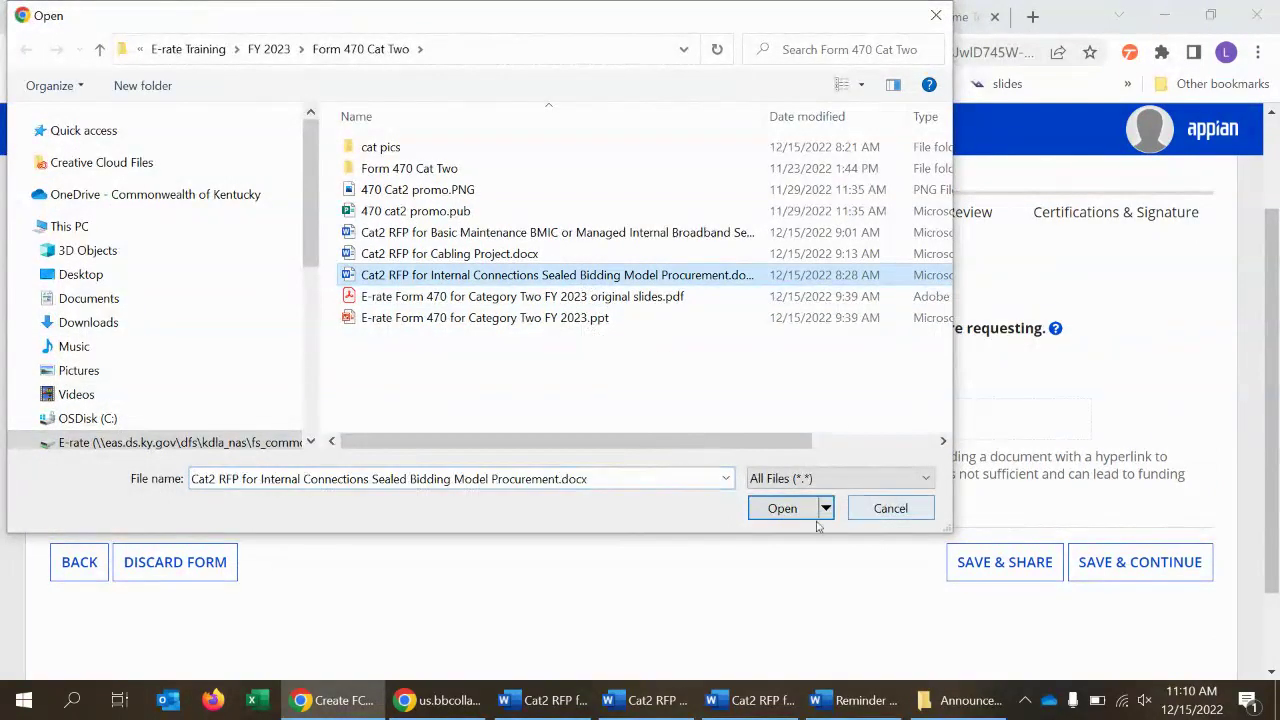
{"action": "left_click", "coordinate": [782, 508]}
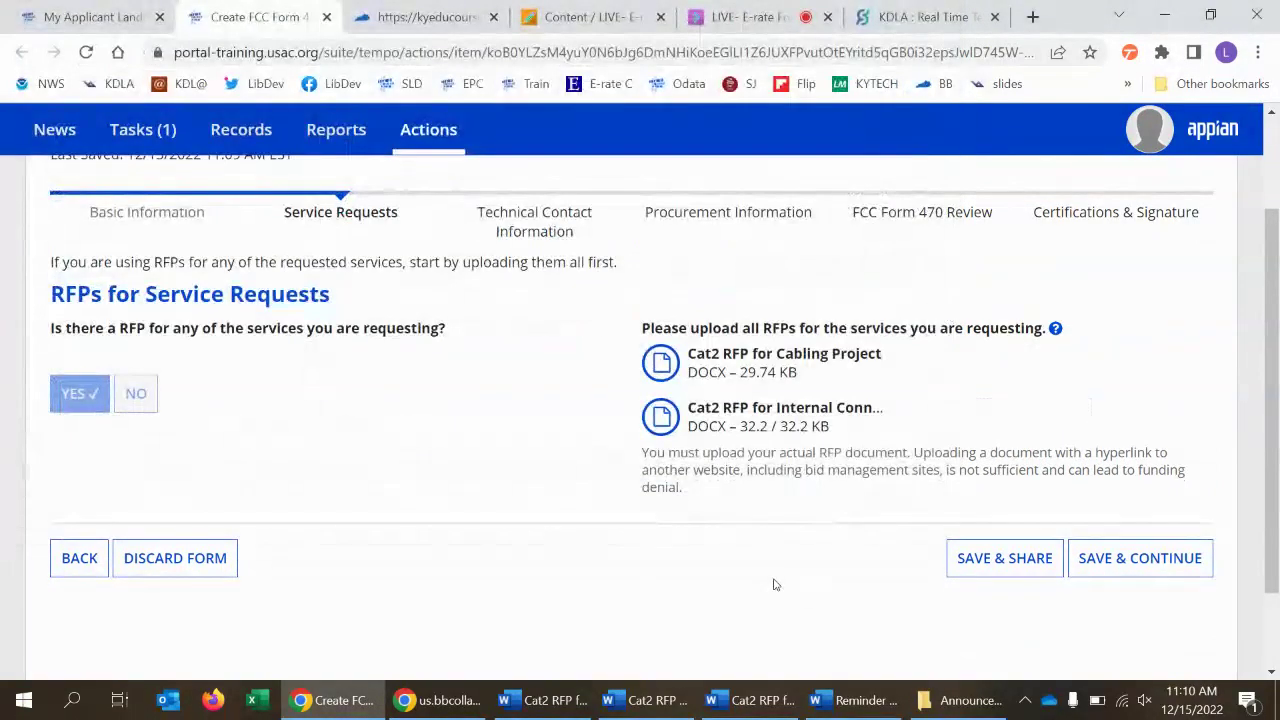
{"action": "left_click", "coordinate": [680, 472]}
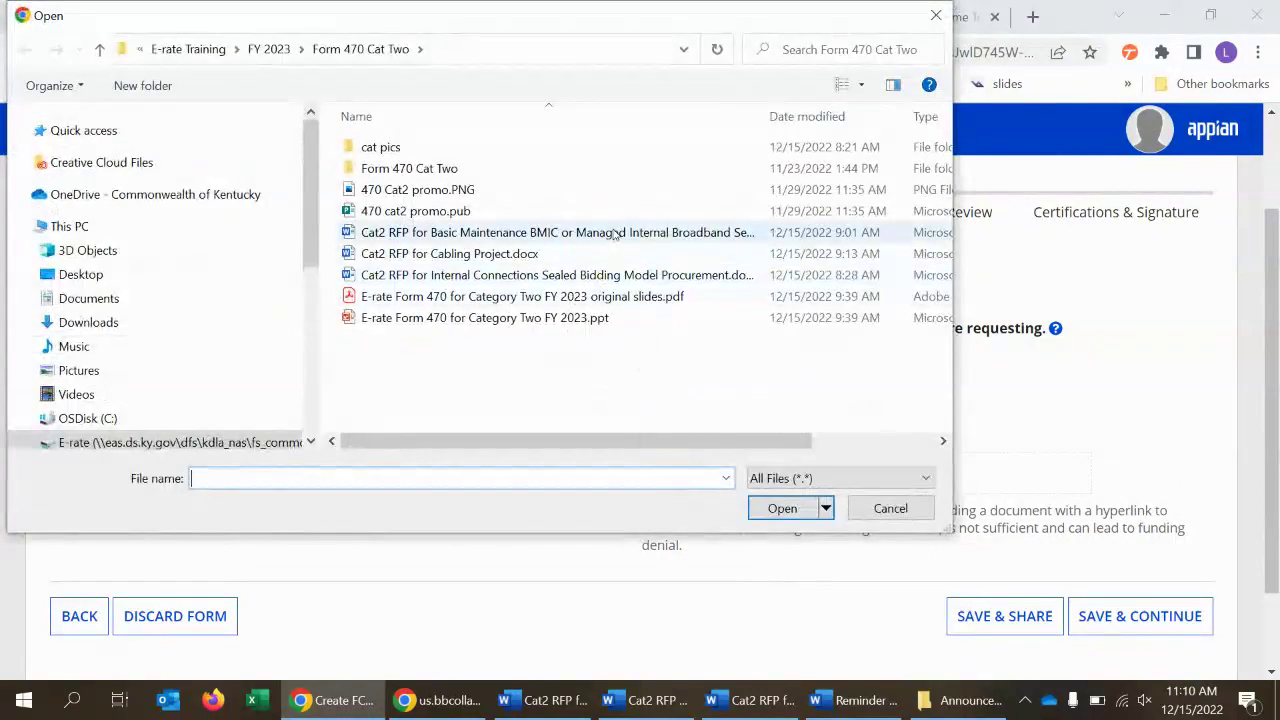
{"action": "left_click", "coordinate": [615, 232]}
{"action": "left_click", "coordinate": [800, 512]}
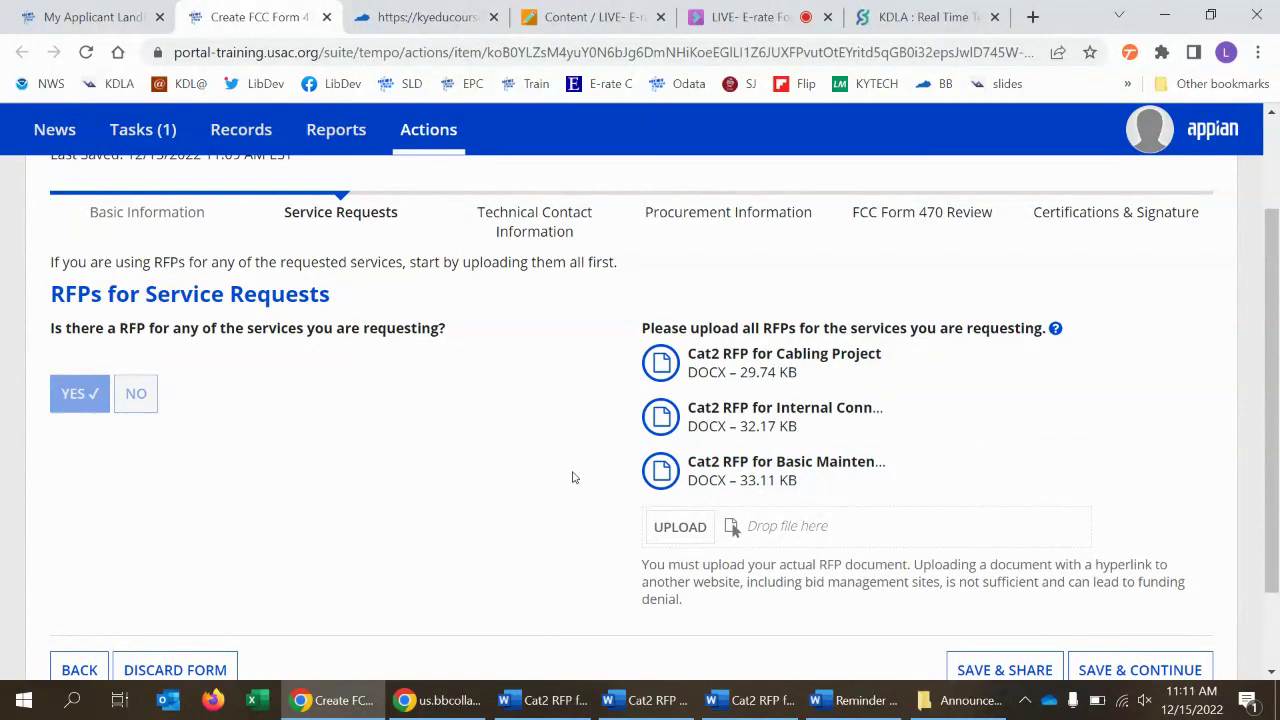
{"action": "scroll", "coordinate": [573, 477], "scroll_direction": "down", "scroll_amount": 2}
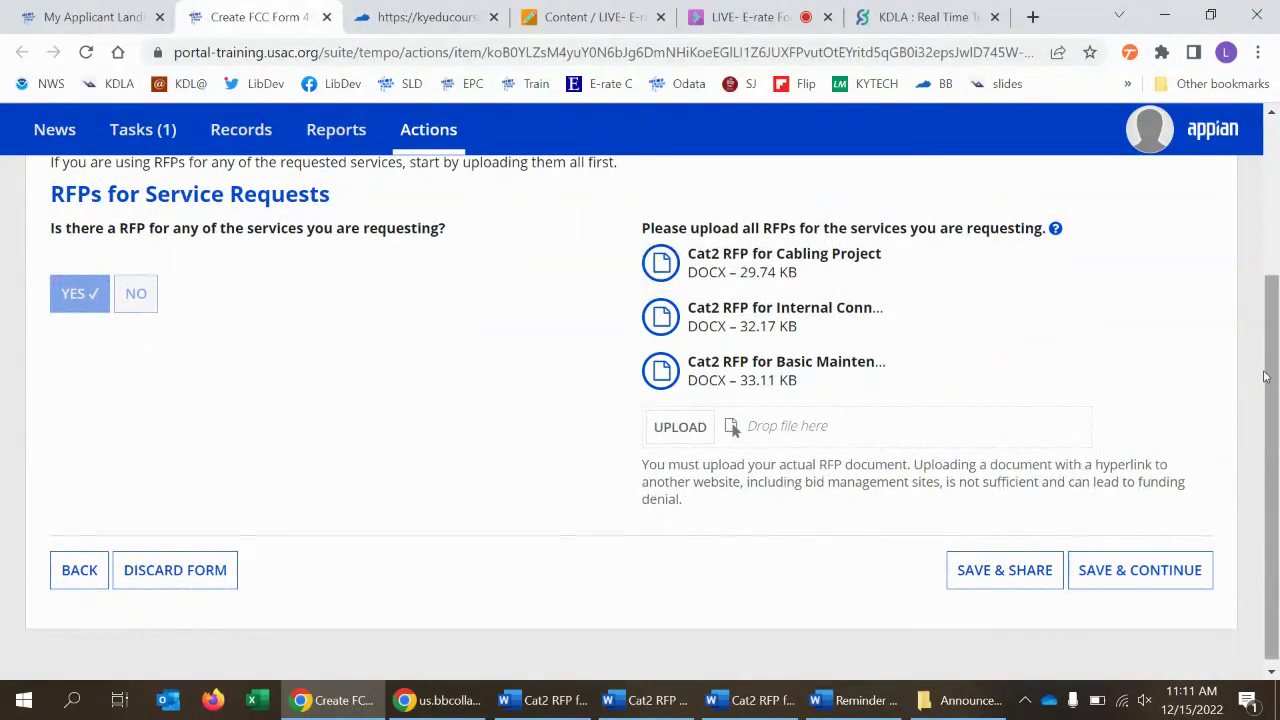
{"action": "left_click_drag", "start_coordinate": [1272, 281], "coordinate": [1277, 395]}
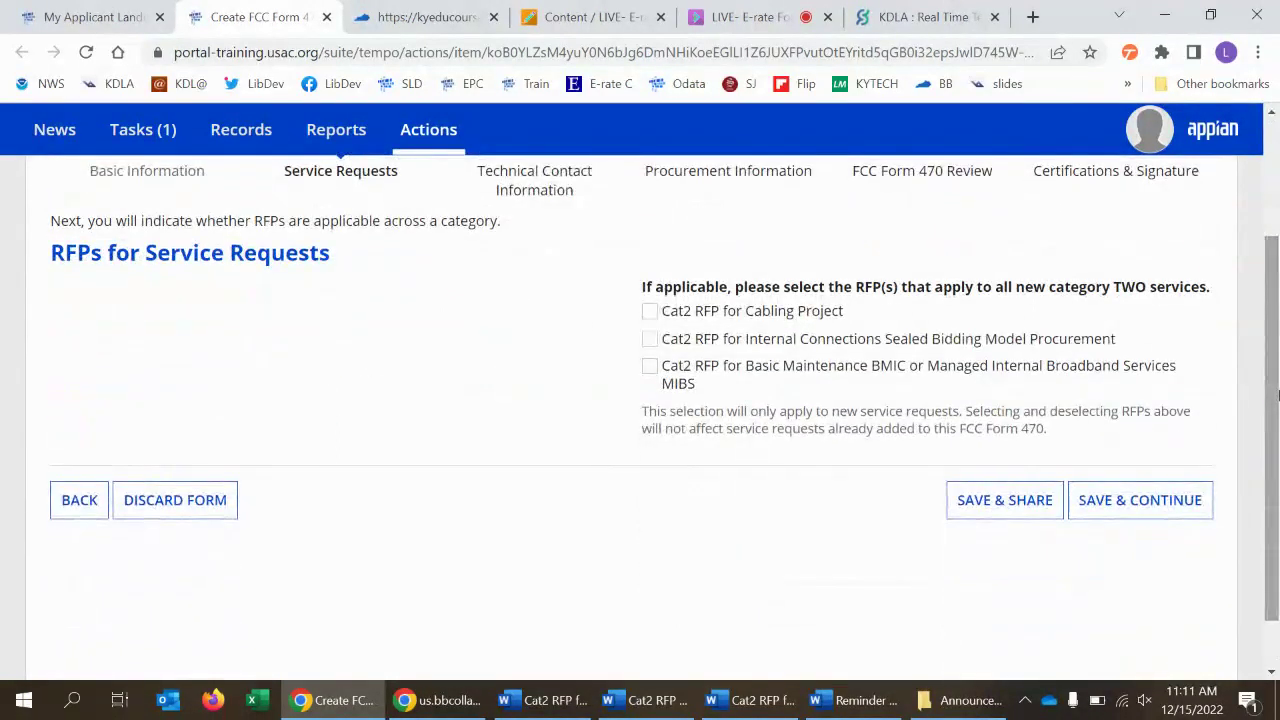
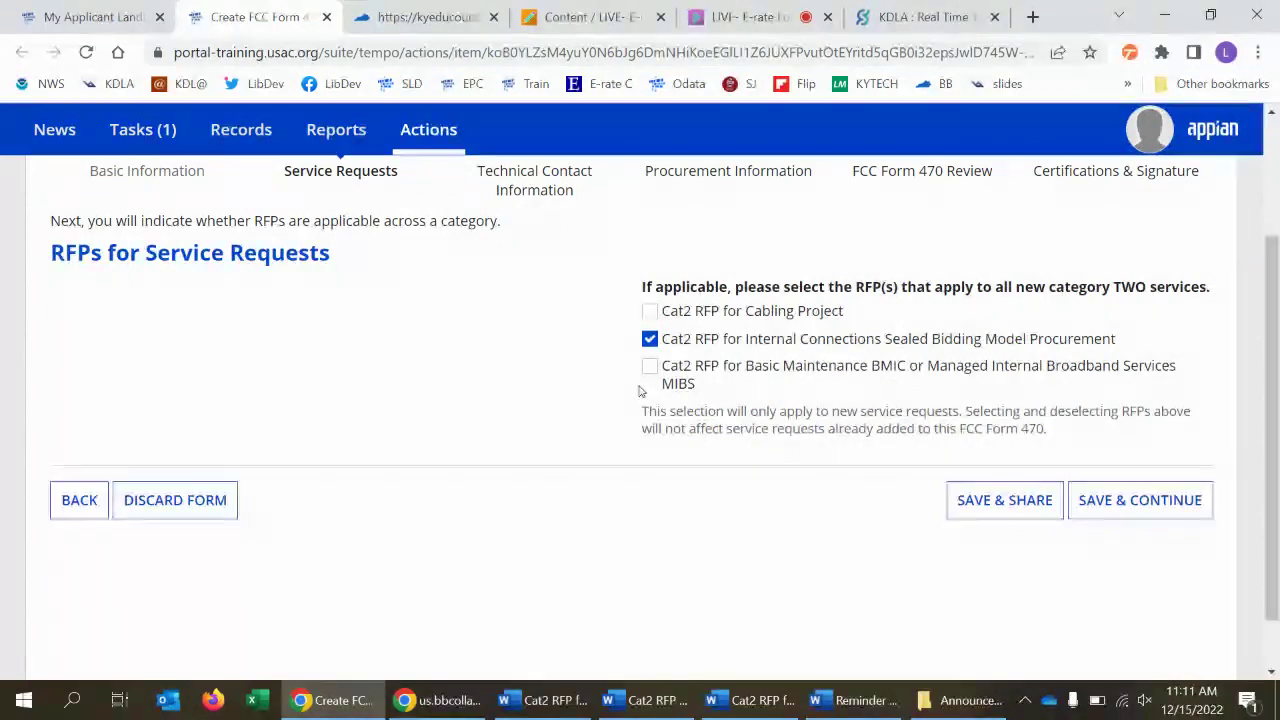
- Clear the Internal Connections RFP from those applying to all new Category Two services and continue to the Category Two service requests
{"action": "left_click", "coordinate": [650, 340]}
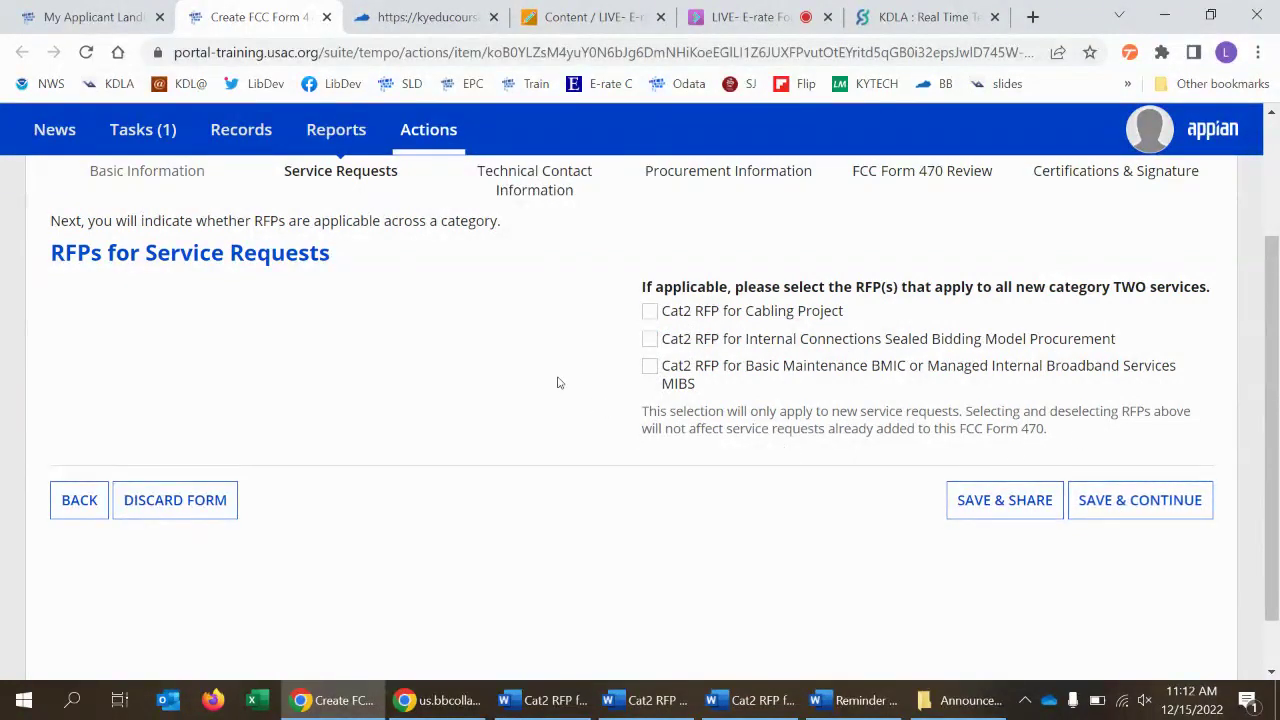
{"action": "scroll", "coordinate": [1272, 182], "scroll_direction": "down", "scroll_amount": 2}
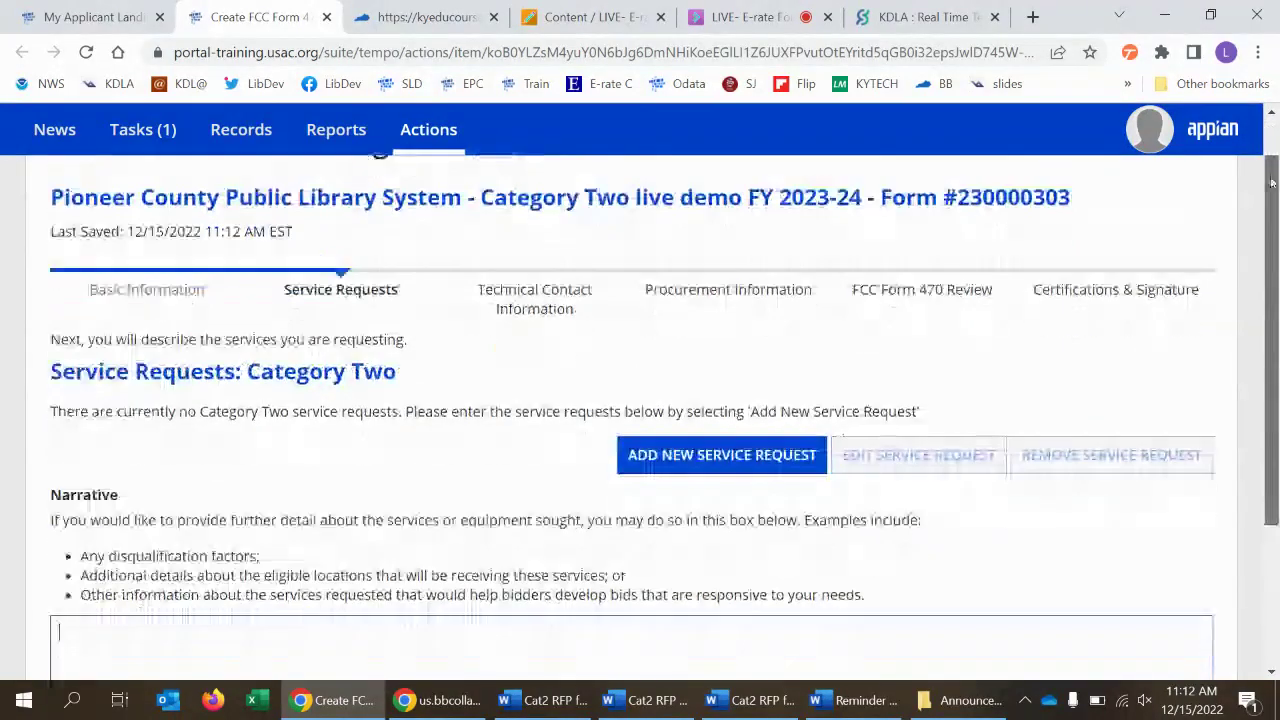
{"action": "scroll", "coordinate": [1272, 182], "scroll_direction": "down", "scroll_amount": 2}
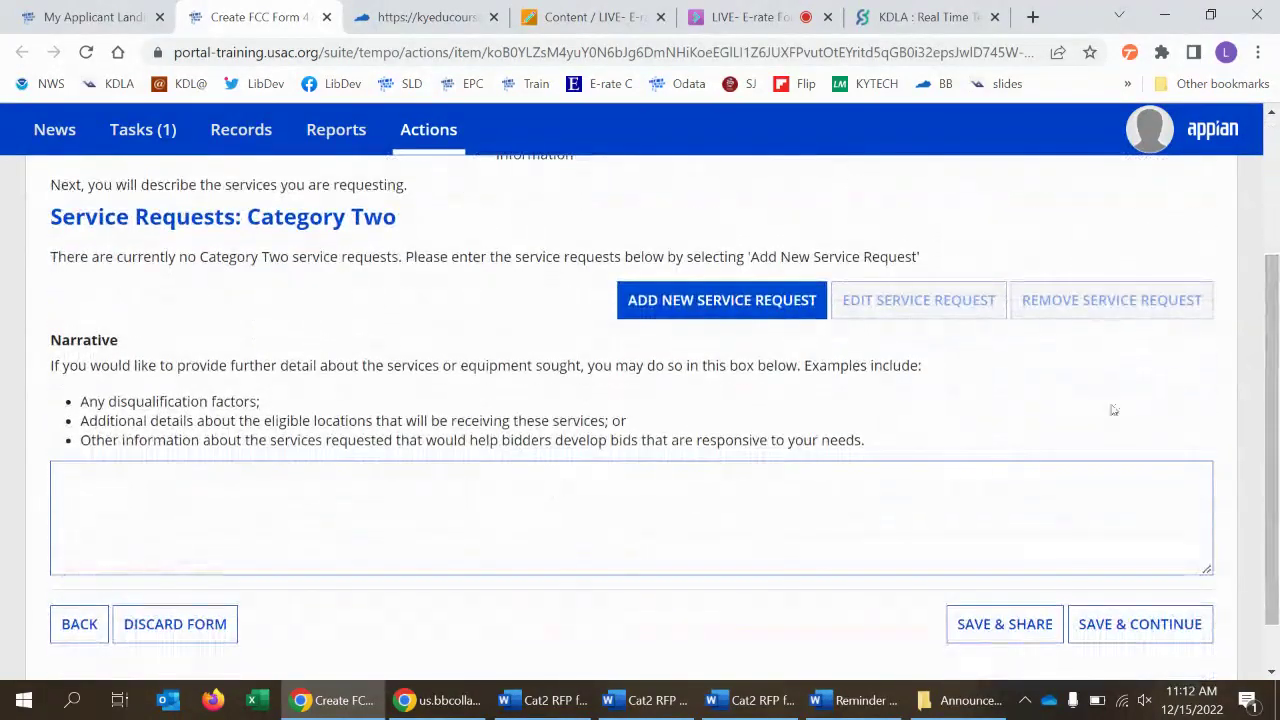
- Leave the narrative empty and start adding a new Category Two service request
{"action": "left_click", "coordinate": [475, 472]}
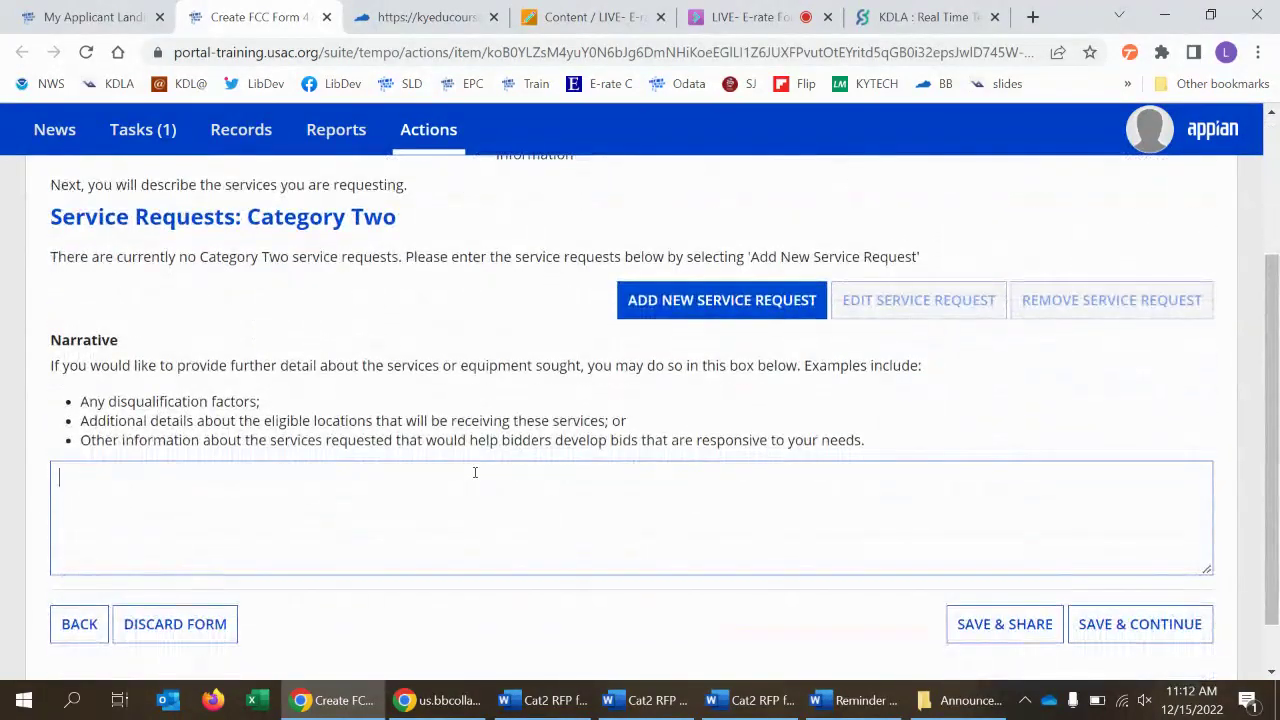
{"action": "left_click", "coordinate": [705, 308]}
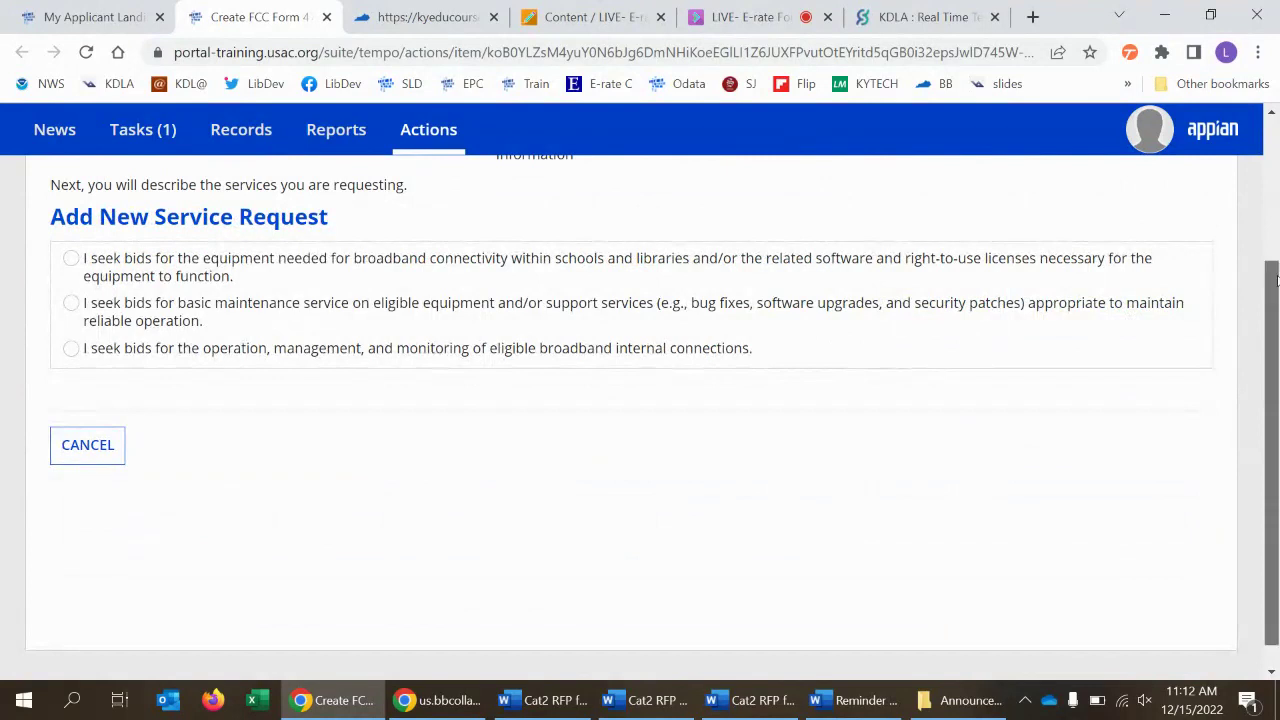
{"action": "scroll", "coordinate": [1270, 265], "scroll_direction": "up", "scroll_amount": 2}
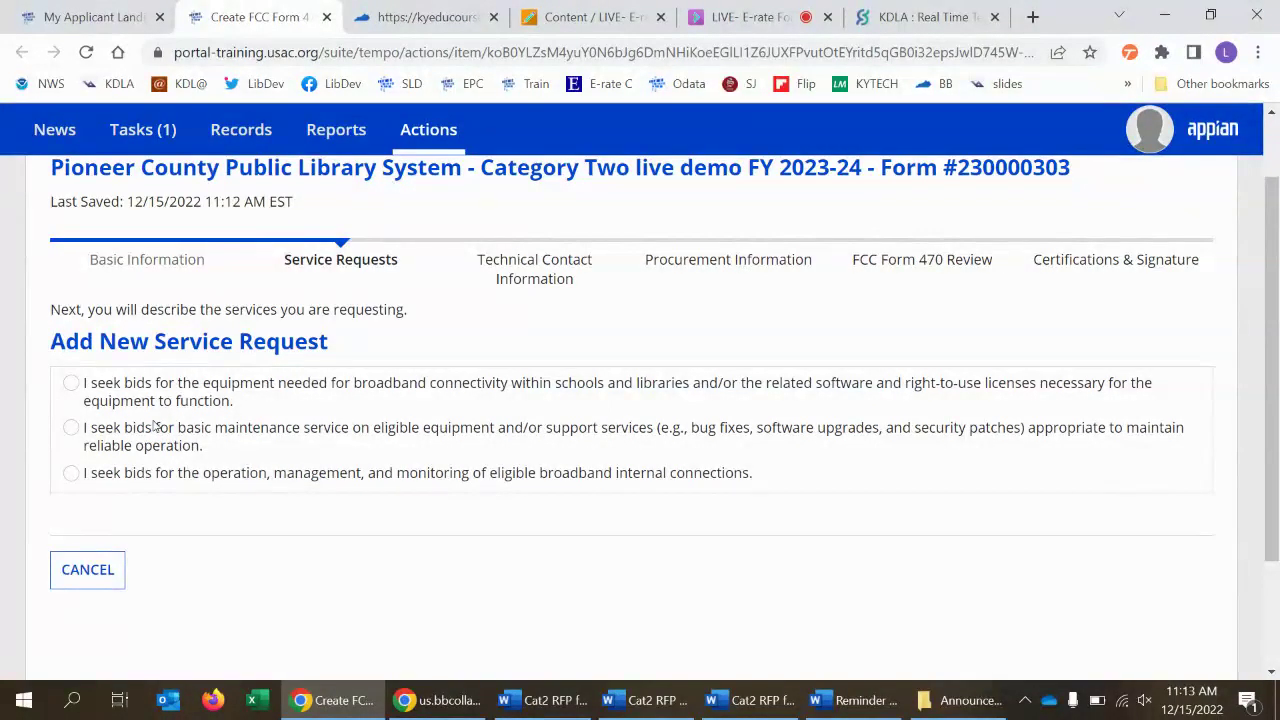
- Switch to Cat2 RFP for Cabling Project.docx in Word, change the Belkin plenum-rated cabling item to CAT6A, and save the document
{"action": "left_click", "coordinate": [545, 700]}
{"action": "scroll", "coordinate": [797, 423], "scroll_direction": "up", "scroll_amount": 1}
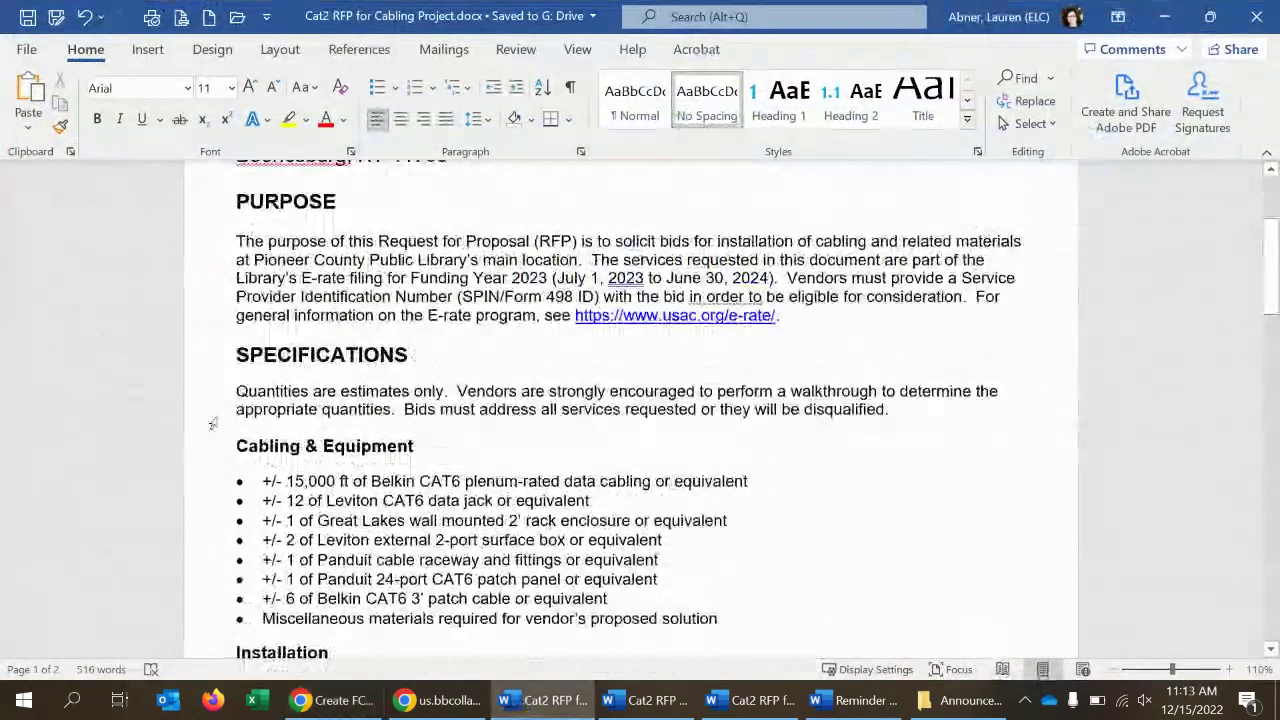
{"action": "left_click_drag", "start_coordinate": [308, 460], "coordinate": [304, 481]}
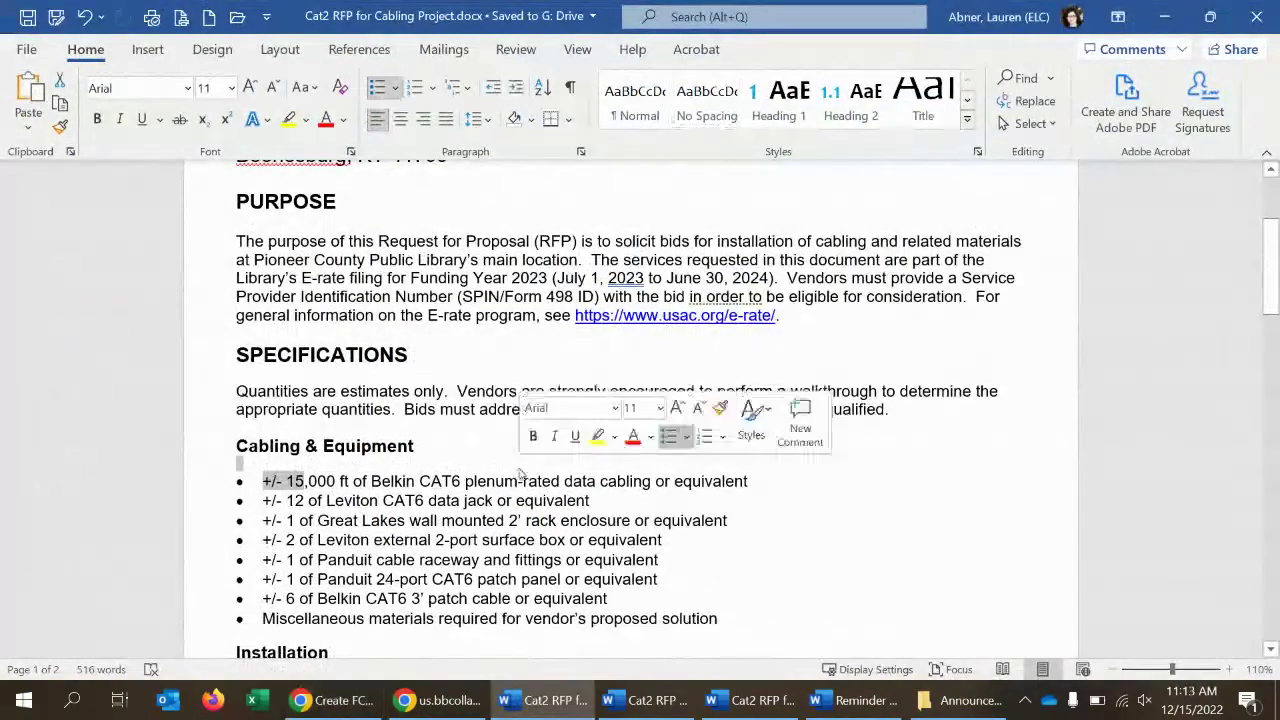
{"action": "left_click", "coordinate": [667, 514]}
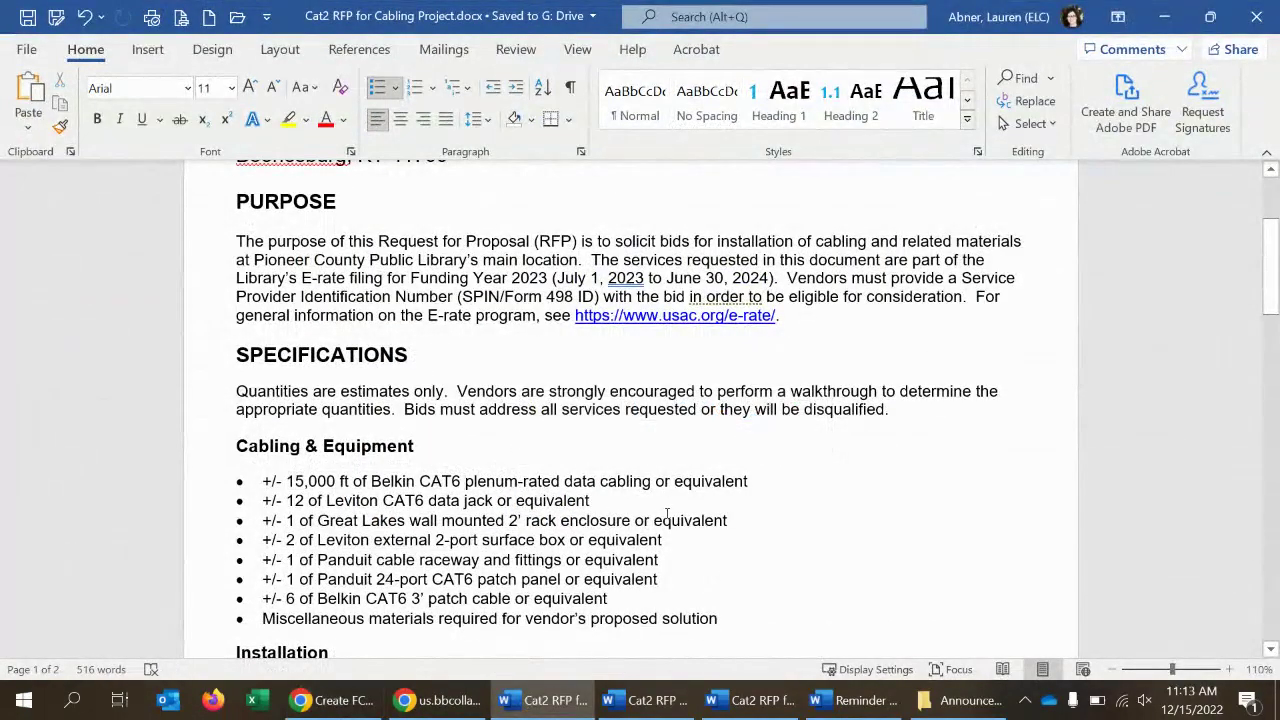
{"action": "type", "text": ",A"}
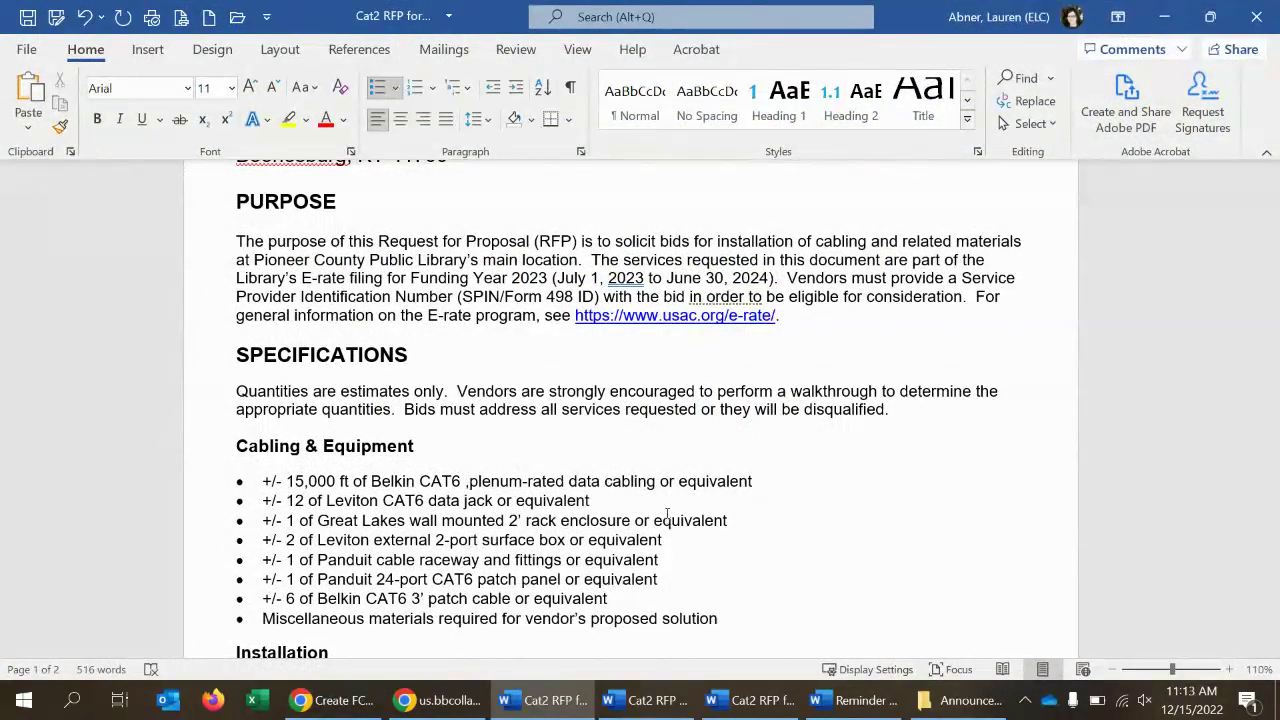
{"action": "key", "text": "BackSpace"}
{"action": "key", "text": "BackSpace"}
{"action": "key", "text": "BackSpace"}
{"action": "type", "text": "A"}
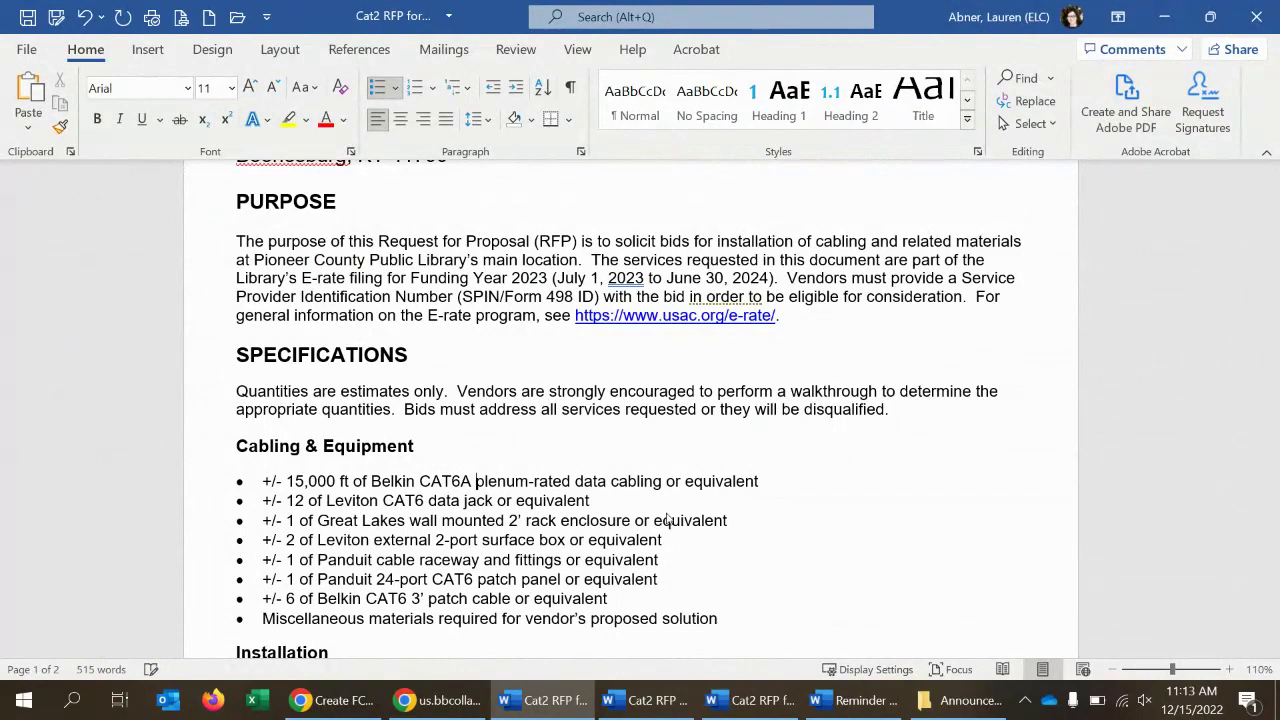
{"action": "left_click", "coordinate": [27, 17]}
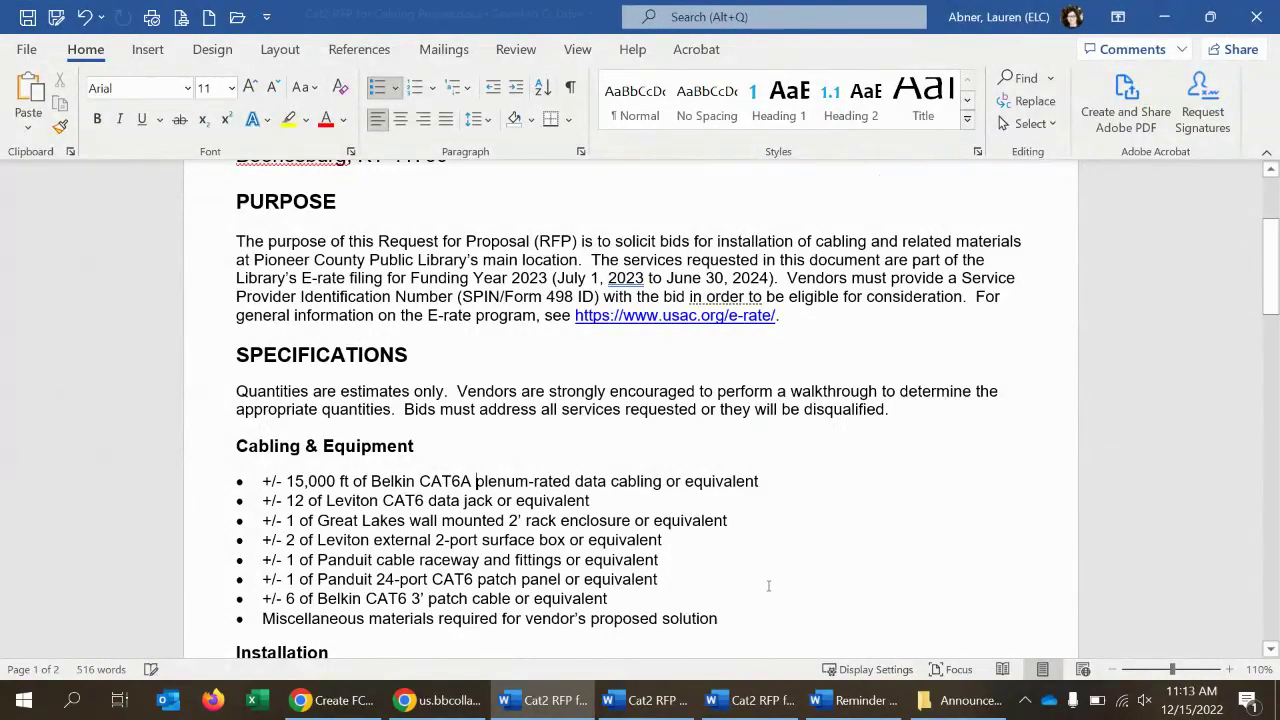
- Return to the Form 470 in Chrome and choose to seek bids for equipment needed for broadband connectivity, checking the service type
{"action": "left_click", "coordinate": [428, 698]}
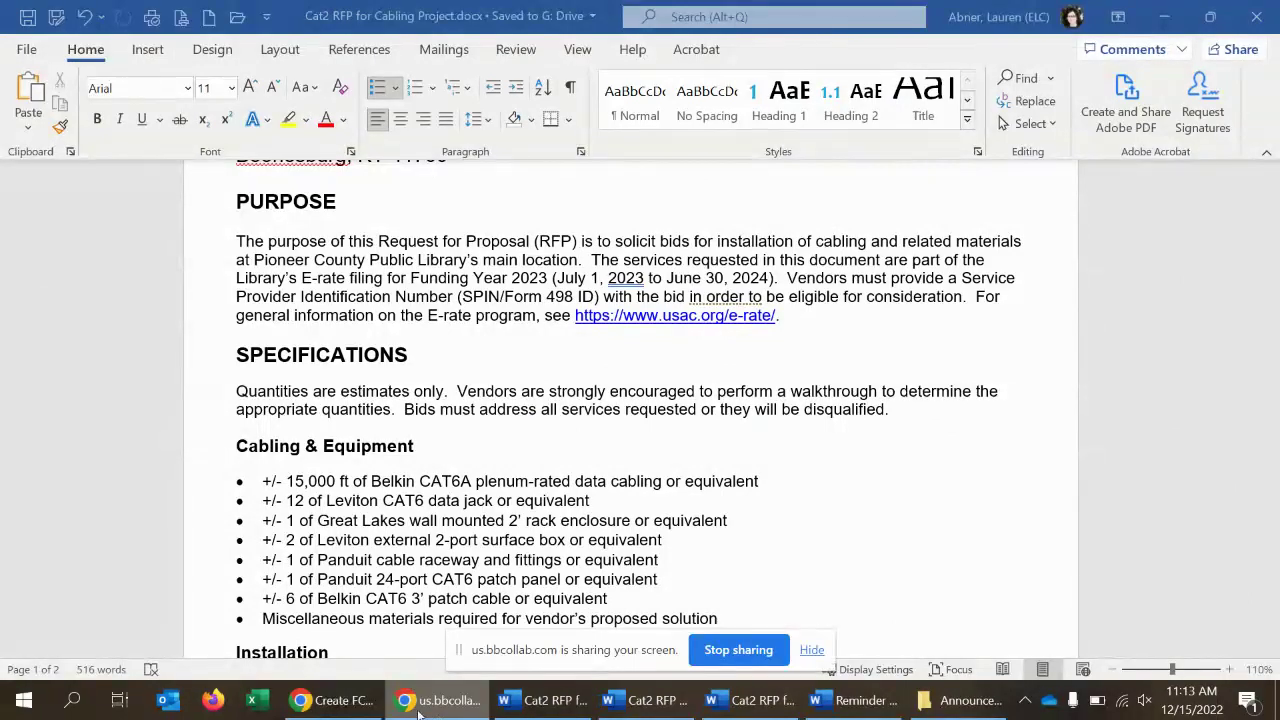
{"action": "left_click", "coordinate": [368, 706]}
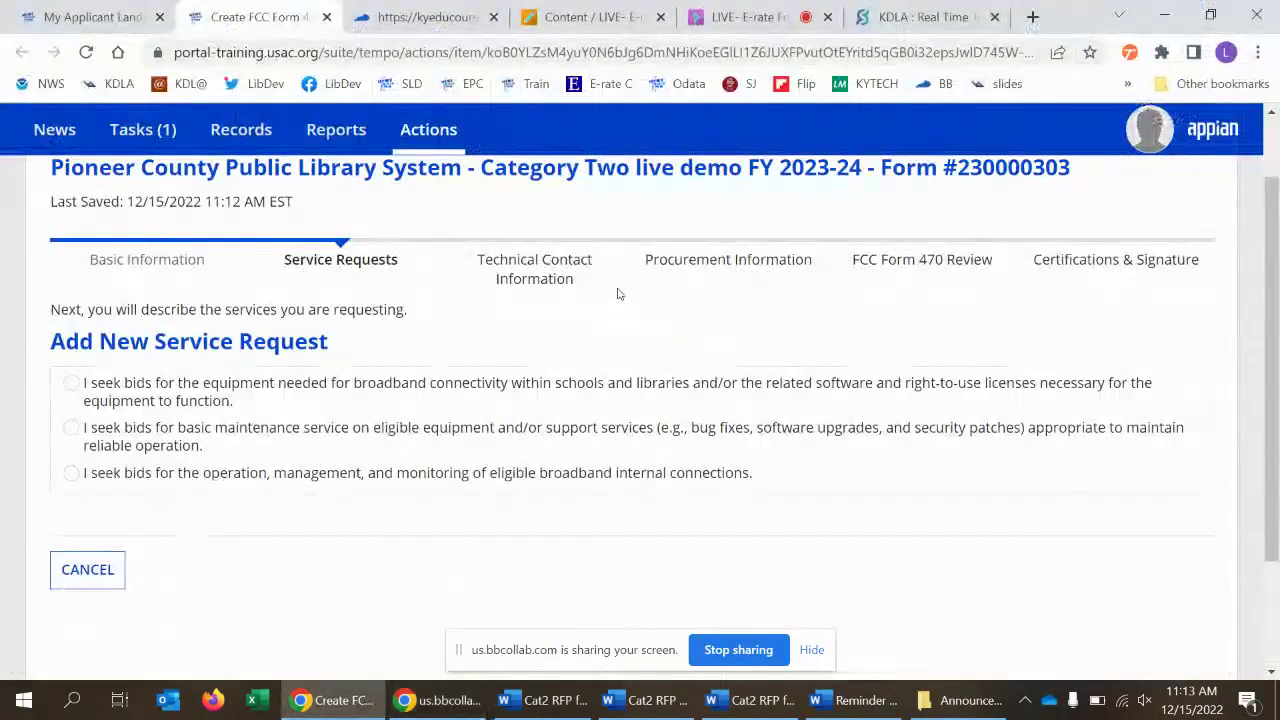
{"action": "left_click", "coordinate": [71, 383]}
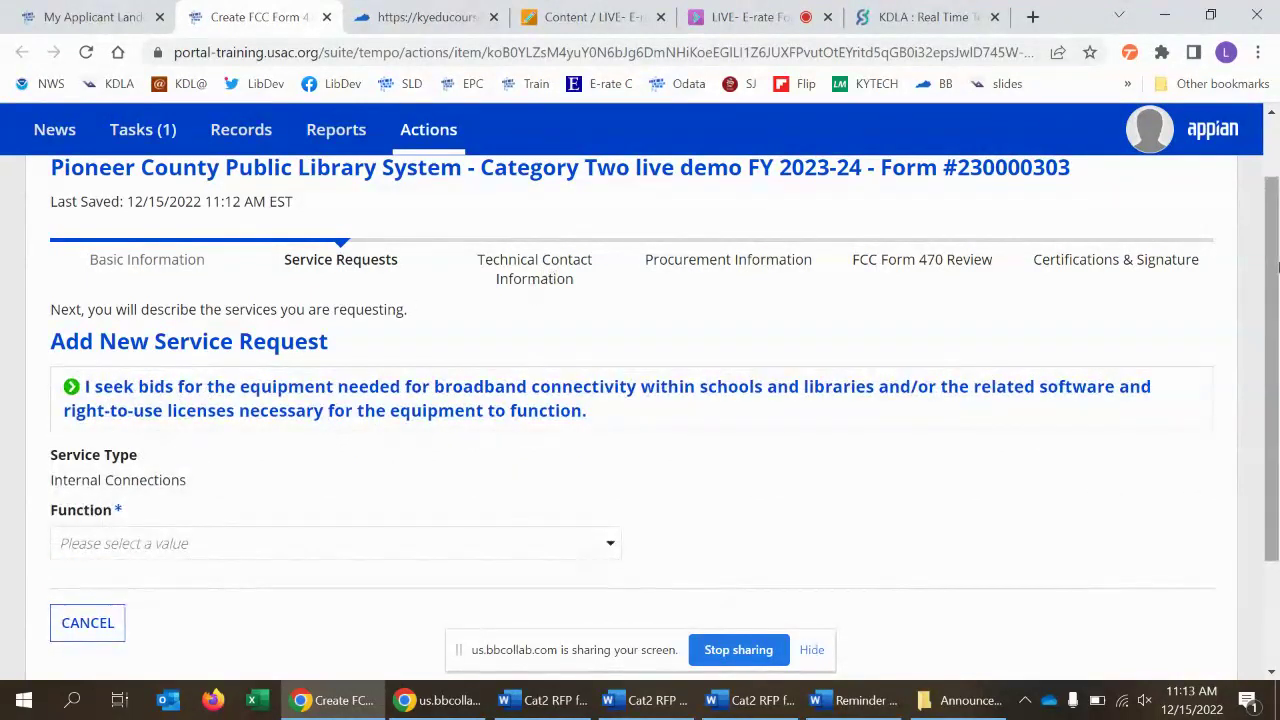
{"action": "scroll", "coordinate": [640, 400], "scroll_direction": "down", "scroll_amount": 2}
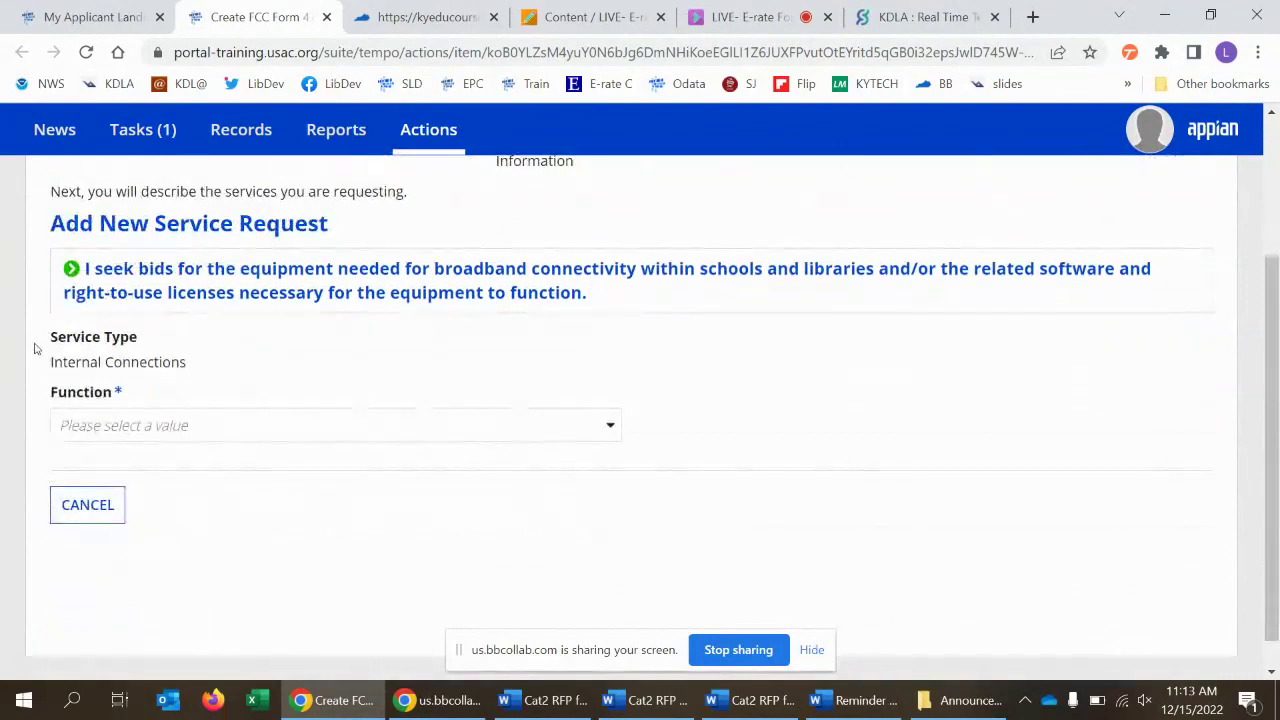
{"action": "left_click_drag", "start_coordinate": [48, 328], "coordinate": [188, 370]}
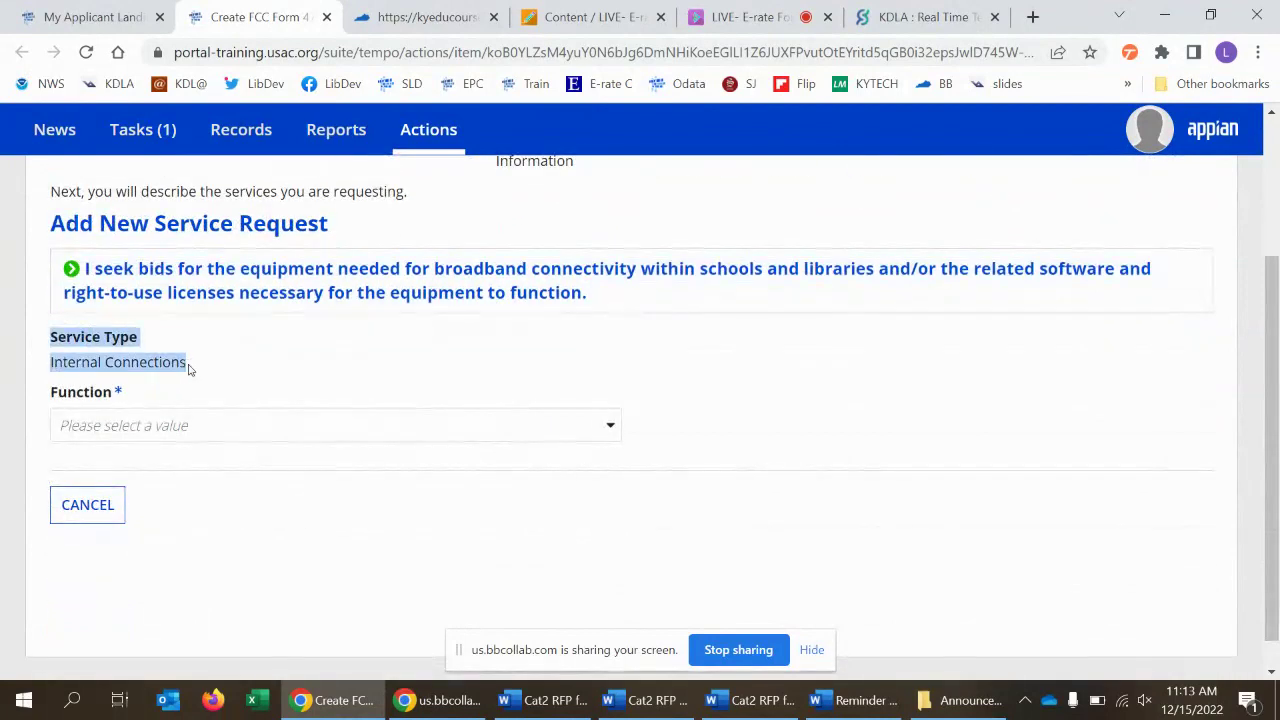
{"action": "right_click", "coordinate": [192, 370]}
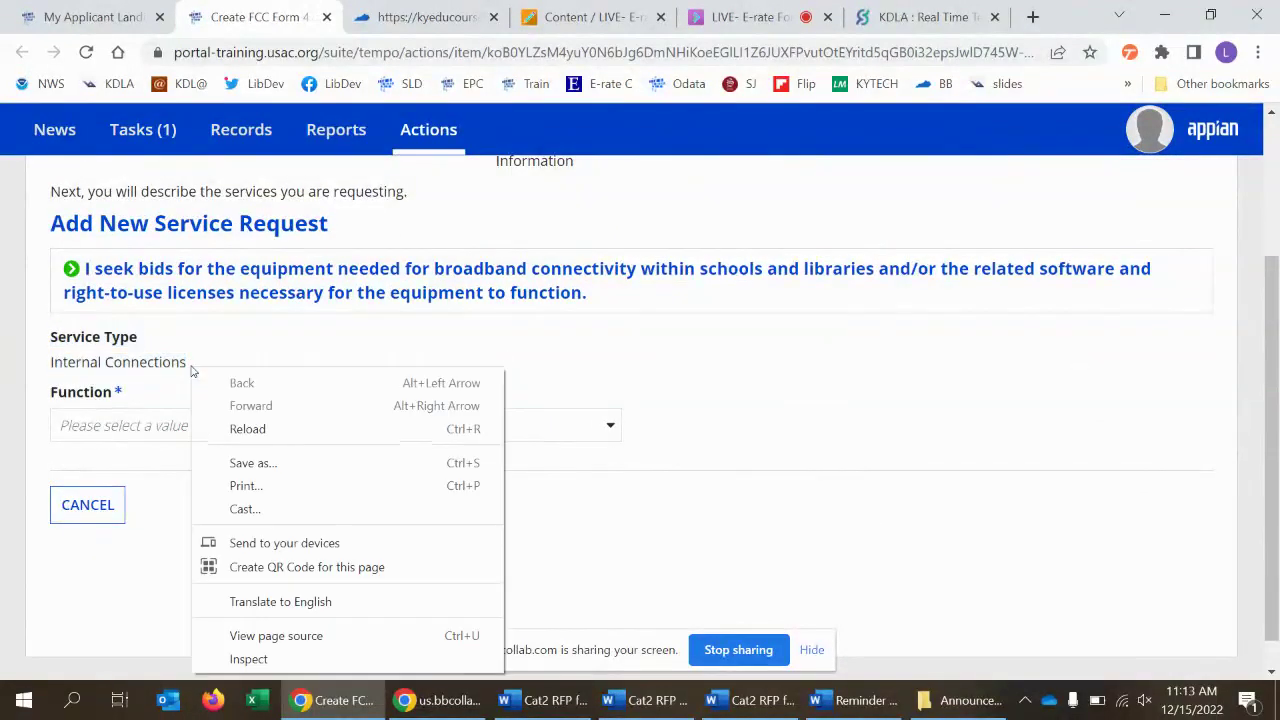
{"action": "key", "text": "Escape"}
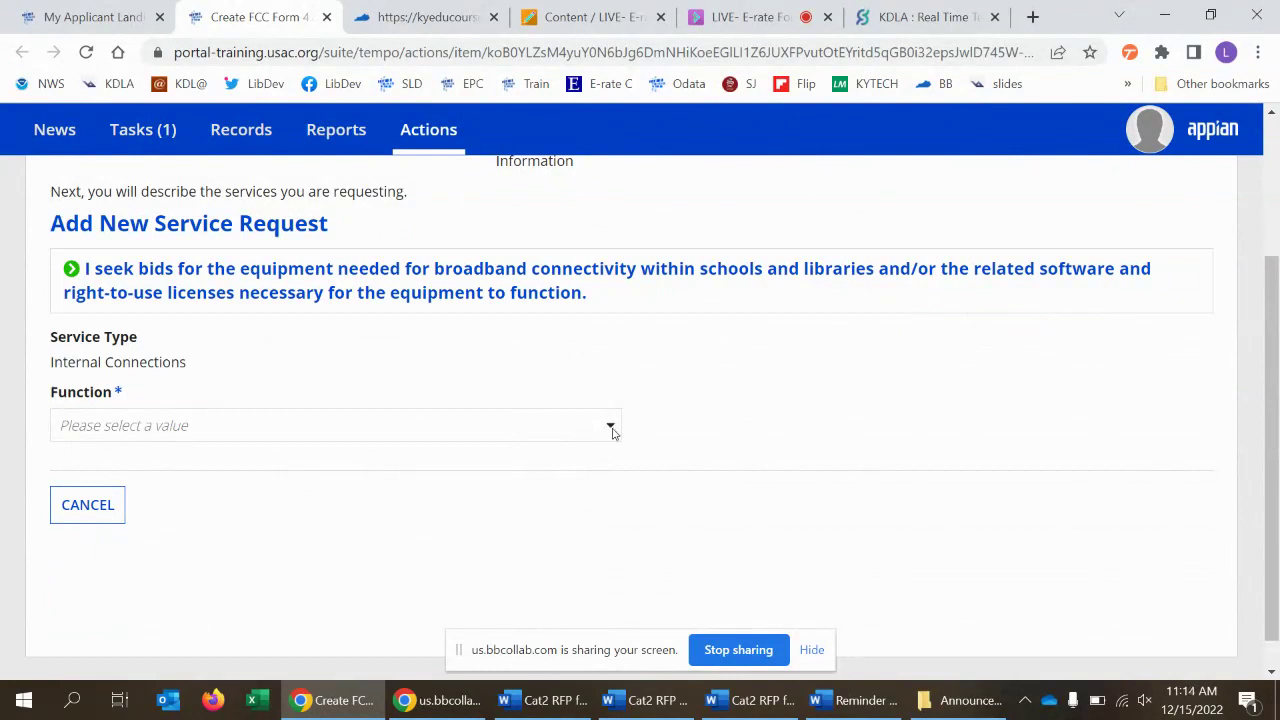
- Hide the screen-sharing notice and set the function of the new Internal Connections request to Cabling
{"action": "left_click", "coordinate": [812, 650]}
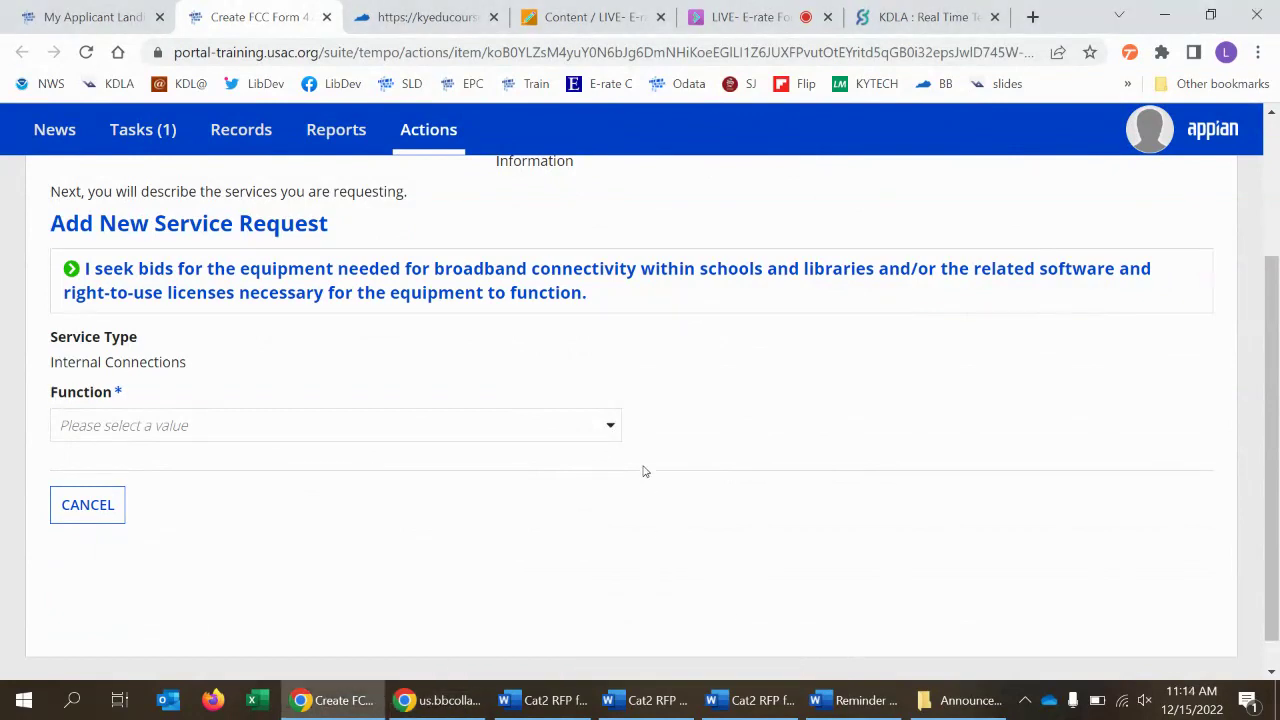
{"action": "left_click", "coordinate": [612, 428]}
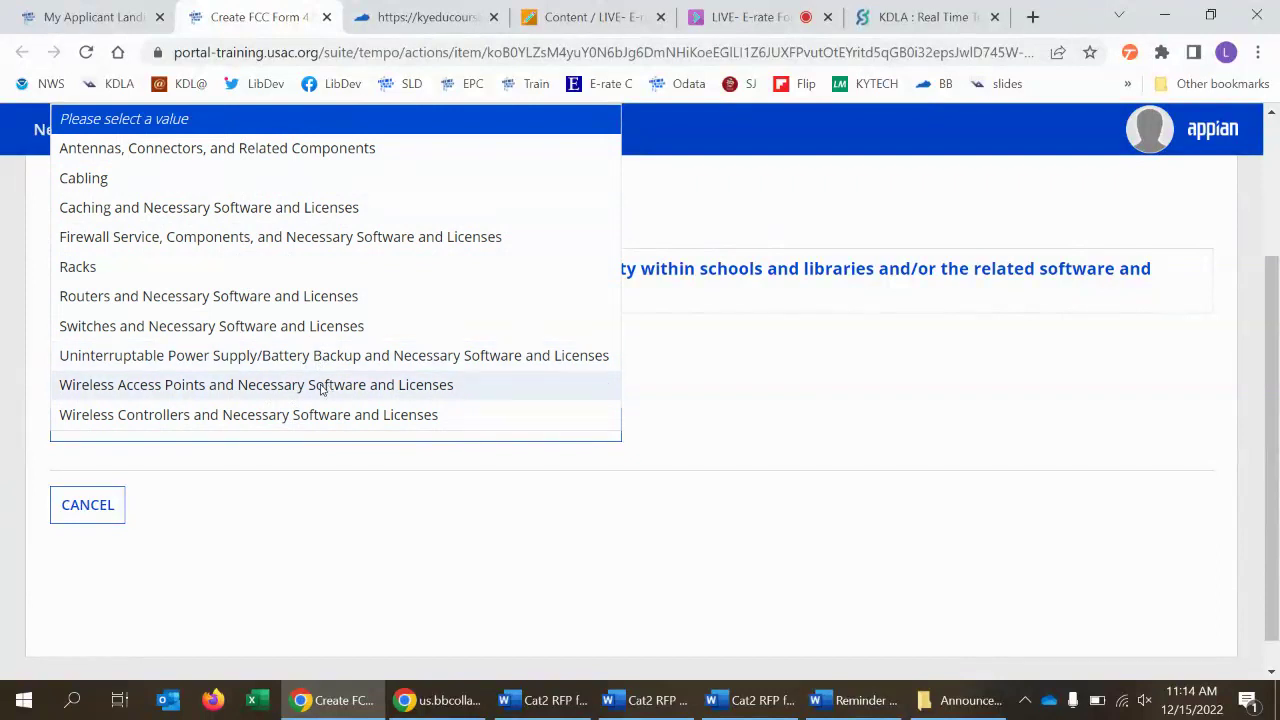
{"action": "left_click", "coordinate": [153, 179]}
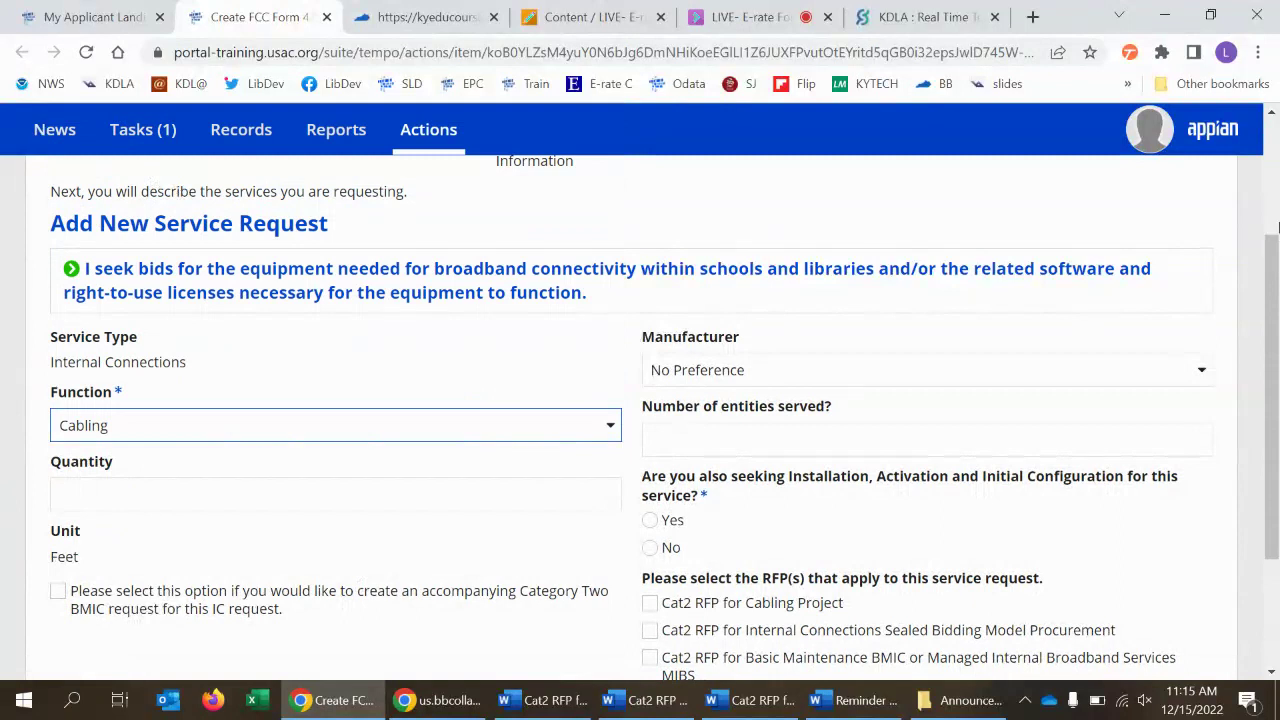
{"action": "left_click_drag", "start_coordinate": [1274, 252], "coordinate": [1276, 312]}
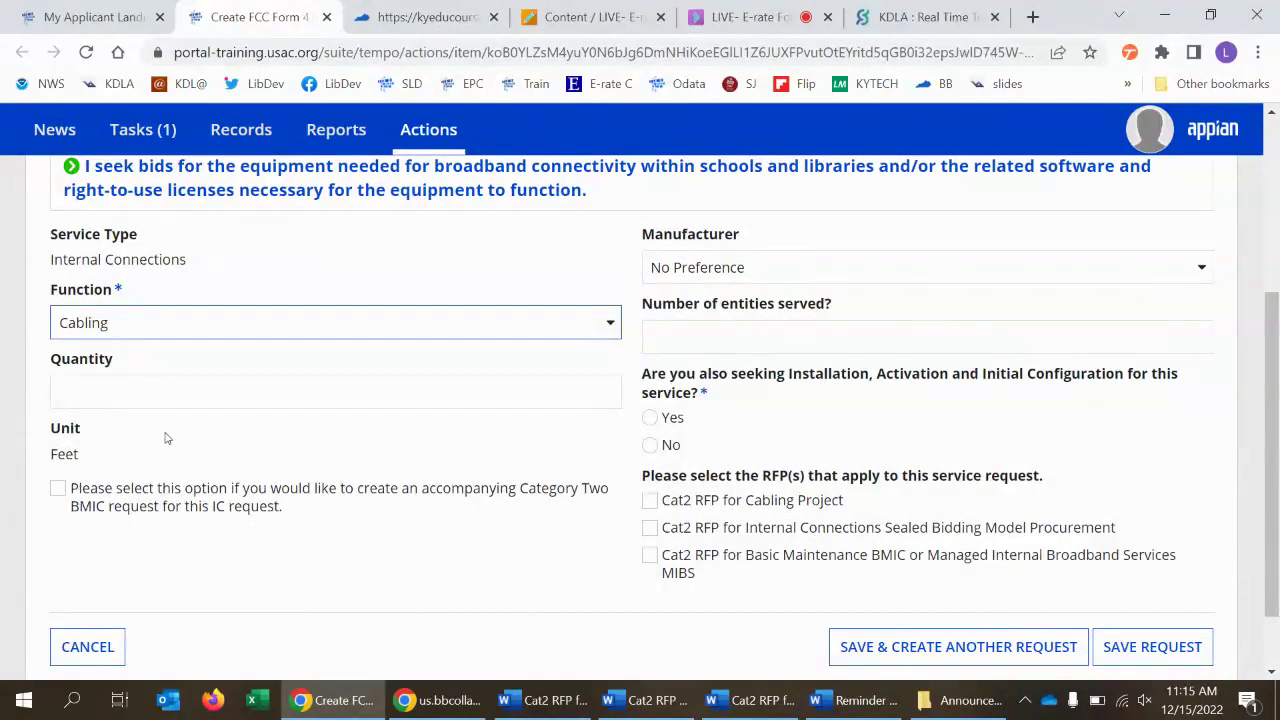
- Set the quantity of the cabling service request to 15000 feet
{"action": "left_click", "coordinate": [87, 384]}
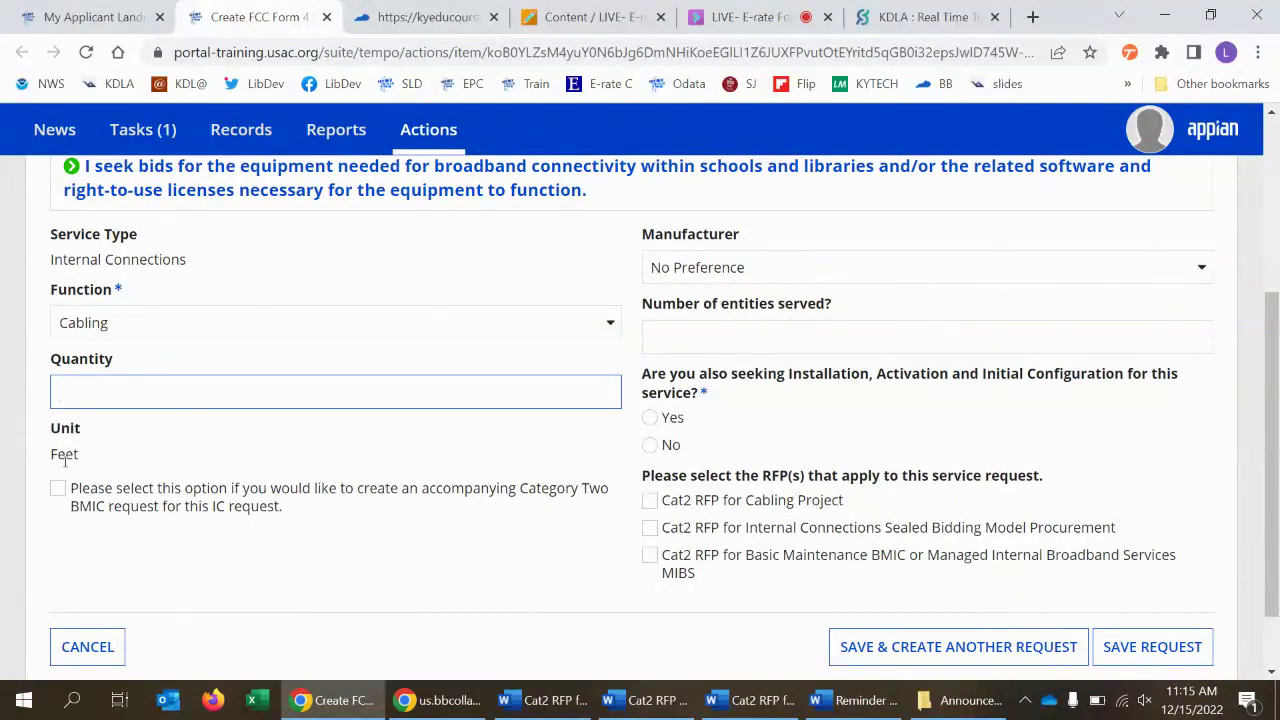
{"action": "left_click_drag", "start_coordinate": [85, 455], "coordinate": [40, 457]}
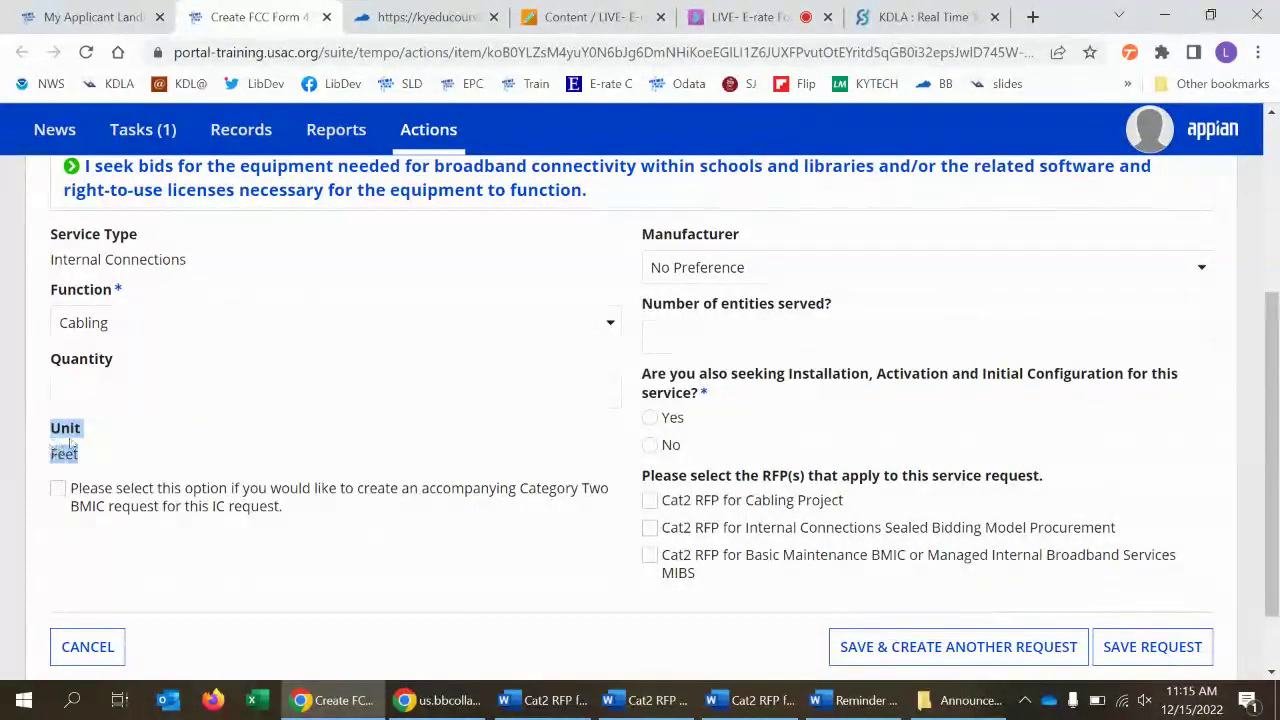
{"action": "left_click", "coordinate": [159, 455]}
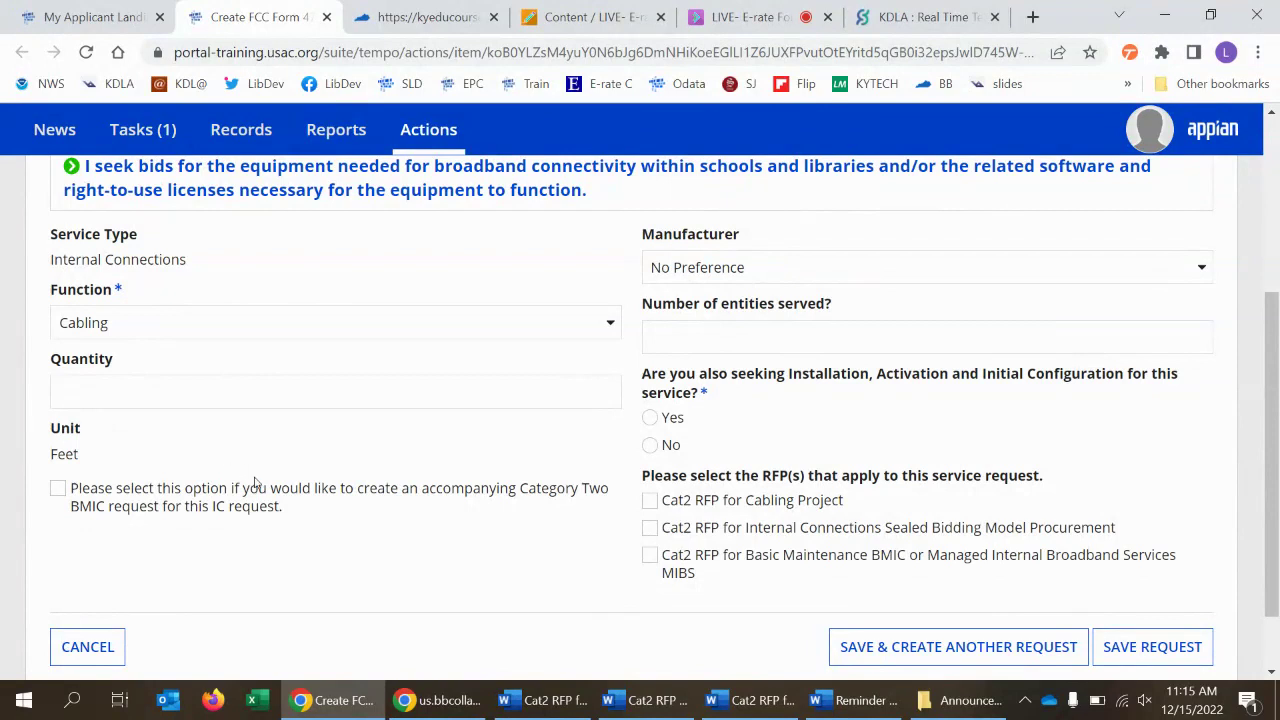
{"action": "left_click", "coordinate": [117, 387]}
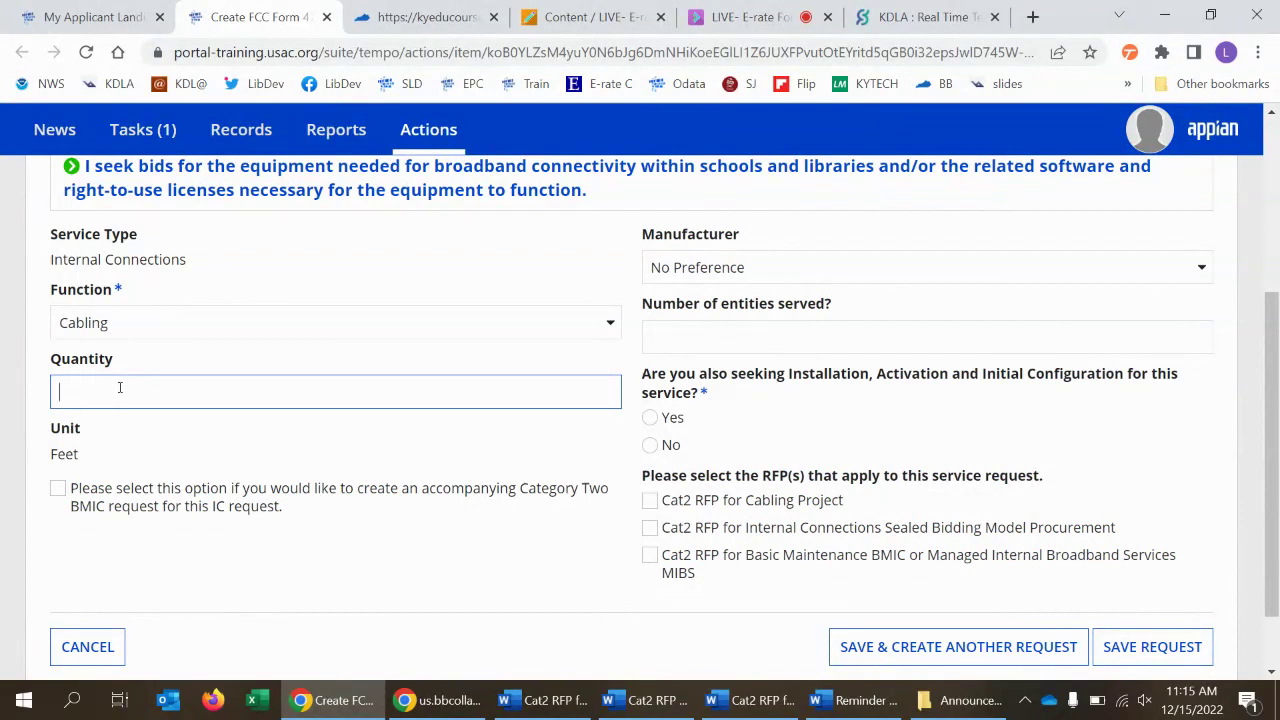
{"action": "type", "text": "15000"}
{"action": "left_click", "coordinate": [124, 572]}
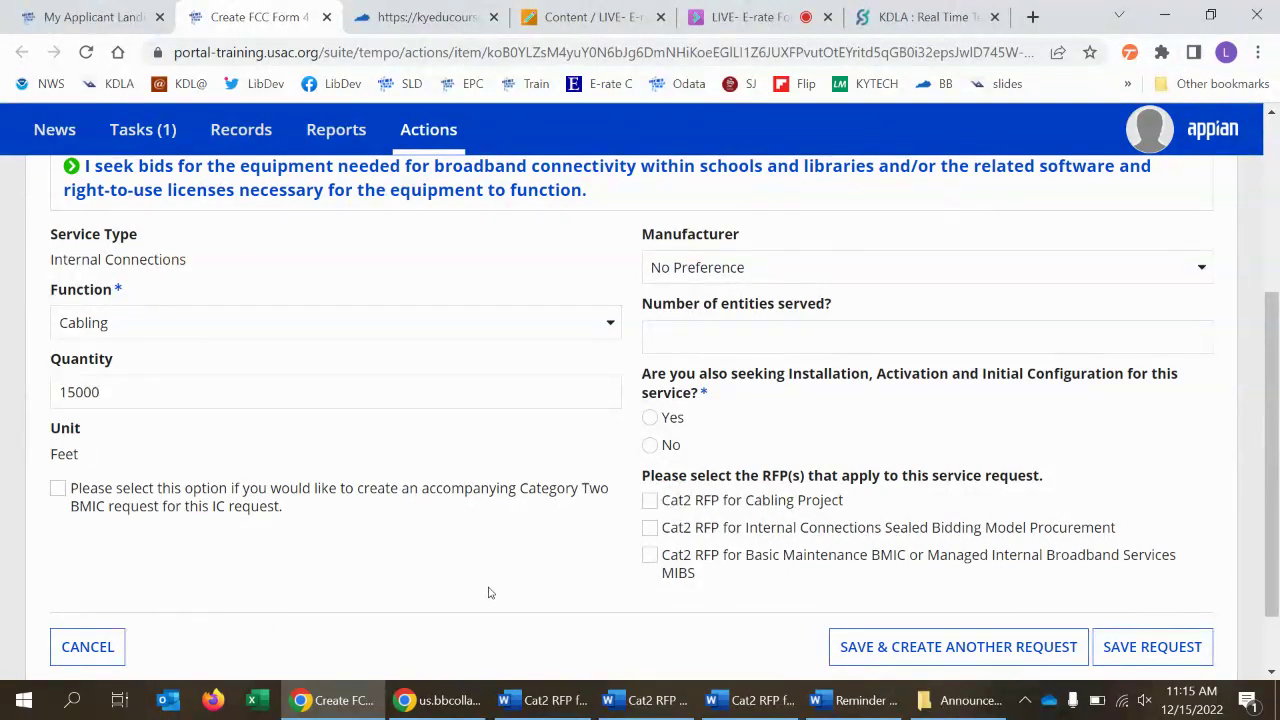
- Browse the manufacturer options for the cabling request, choose Other, and start its manufacturer description
{"action": "left_click", "coordinate": [787, 267]}
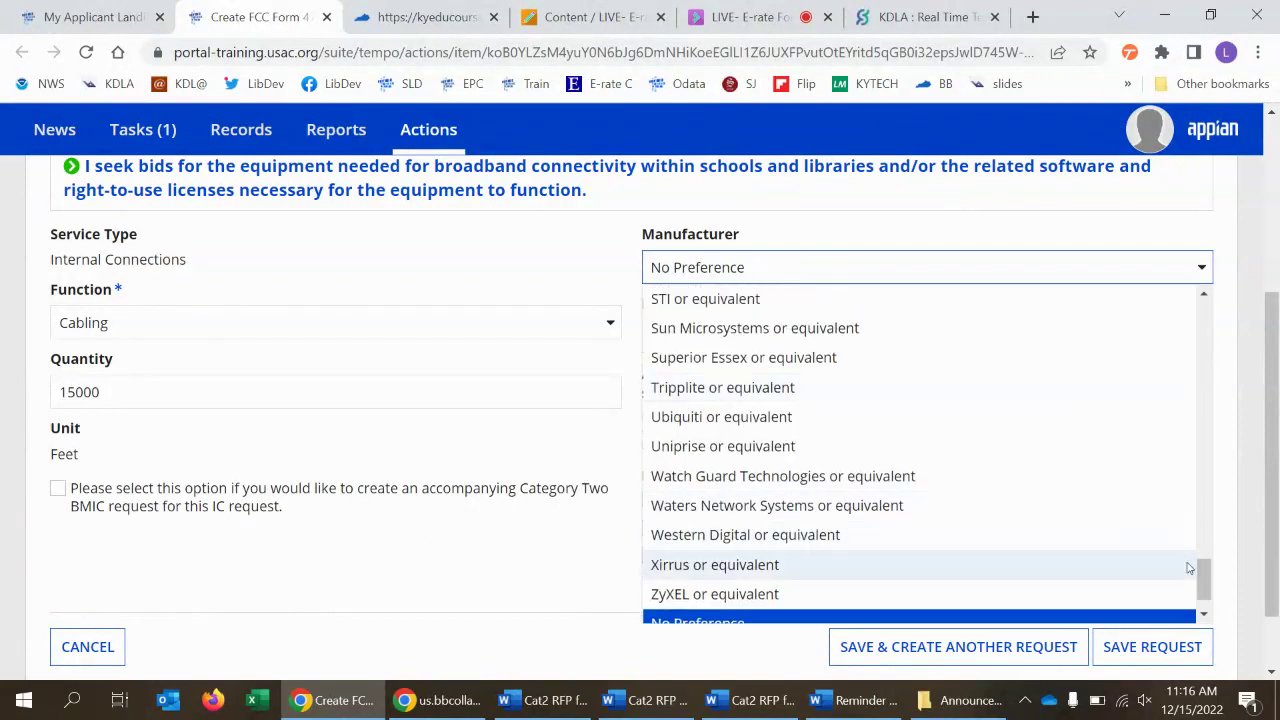
{"action": "scroll", "coordinate": [1189, 567], "scroll_direction": "up", "scroll_amount": 2}
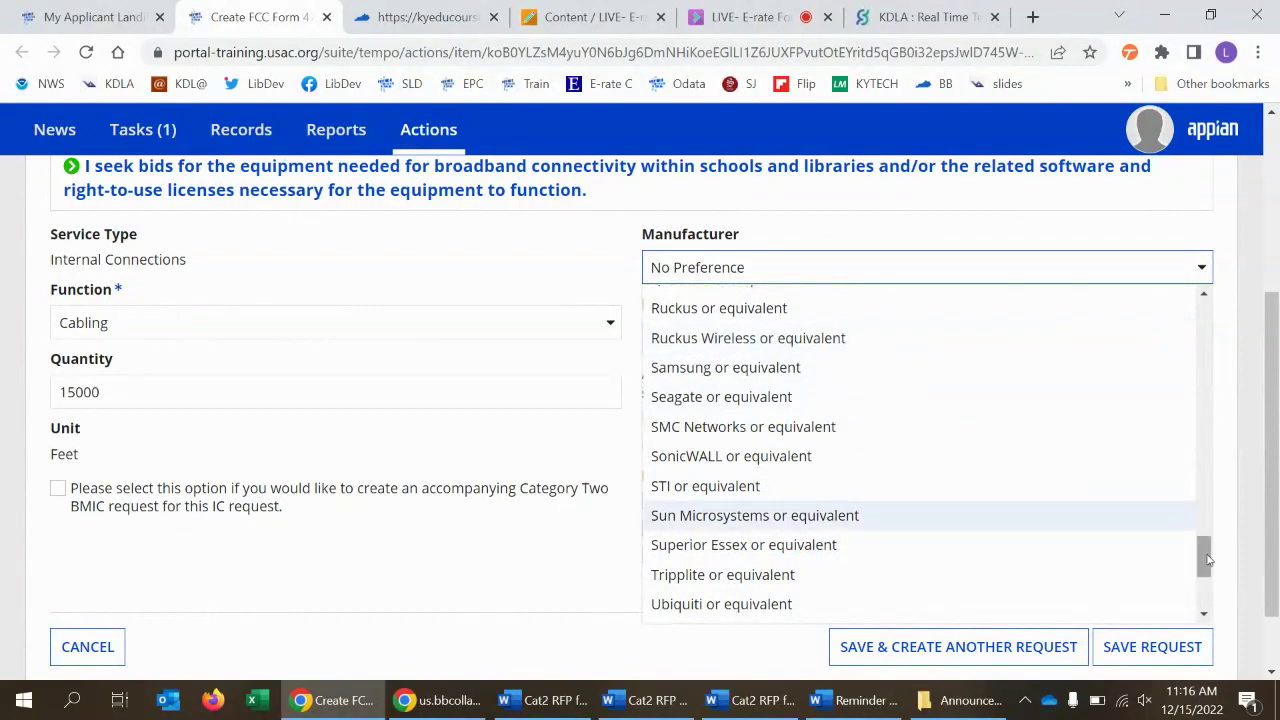
{"action": "left_click_drag", "start_coordinate": [1207, 560], "coordinate": [1245, 355]}
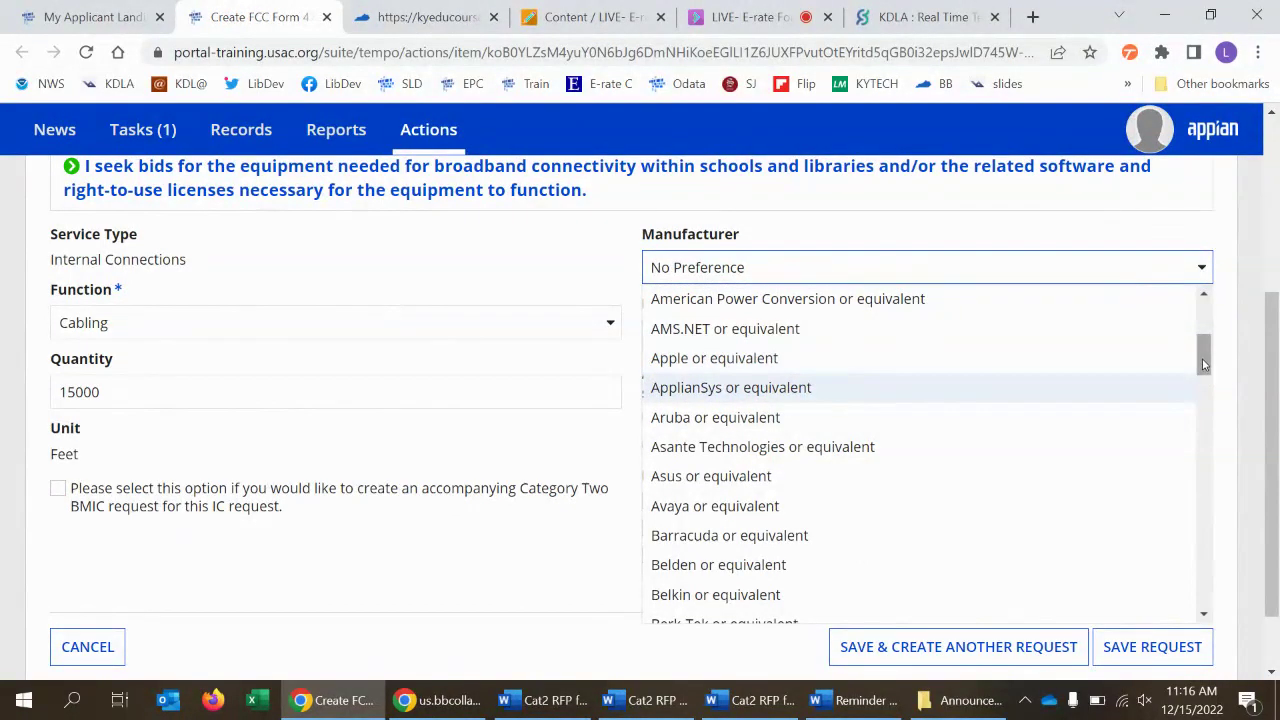
{"action": "scroll", "coordinate": [1204, 364], "scroll_direction": "up", "scroll_amount": 1}
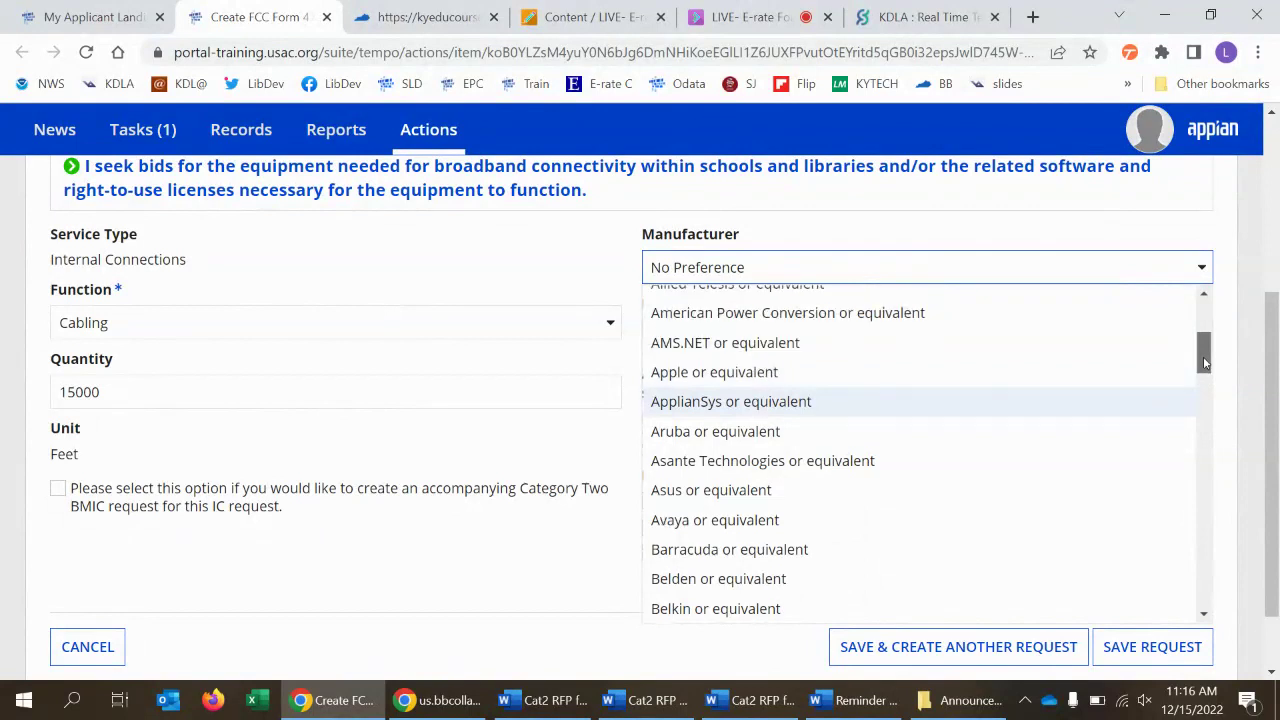
{"action": "left_click_drag", "start_coordinate": [1204, 364], "coordinate": [1205, 595]}
{"action": "left_click", "coordinate": [771, 608]}
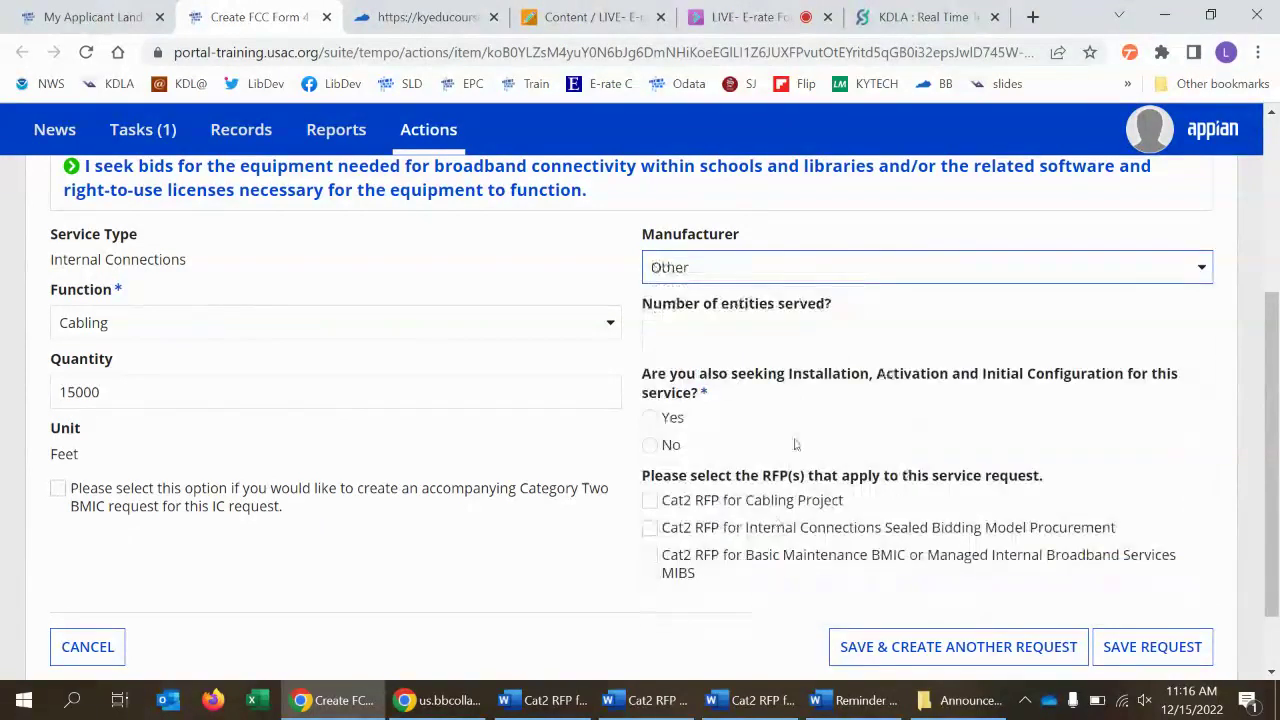
{"action": "left_click", "coordinate": [734, 338]}
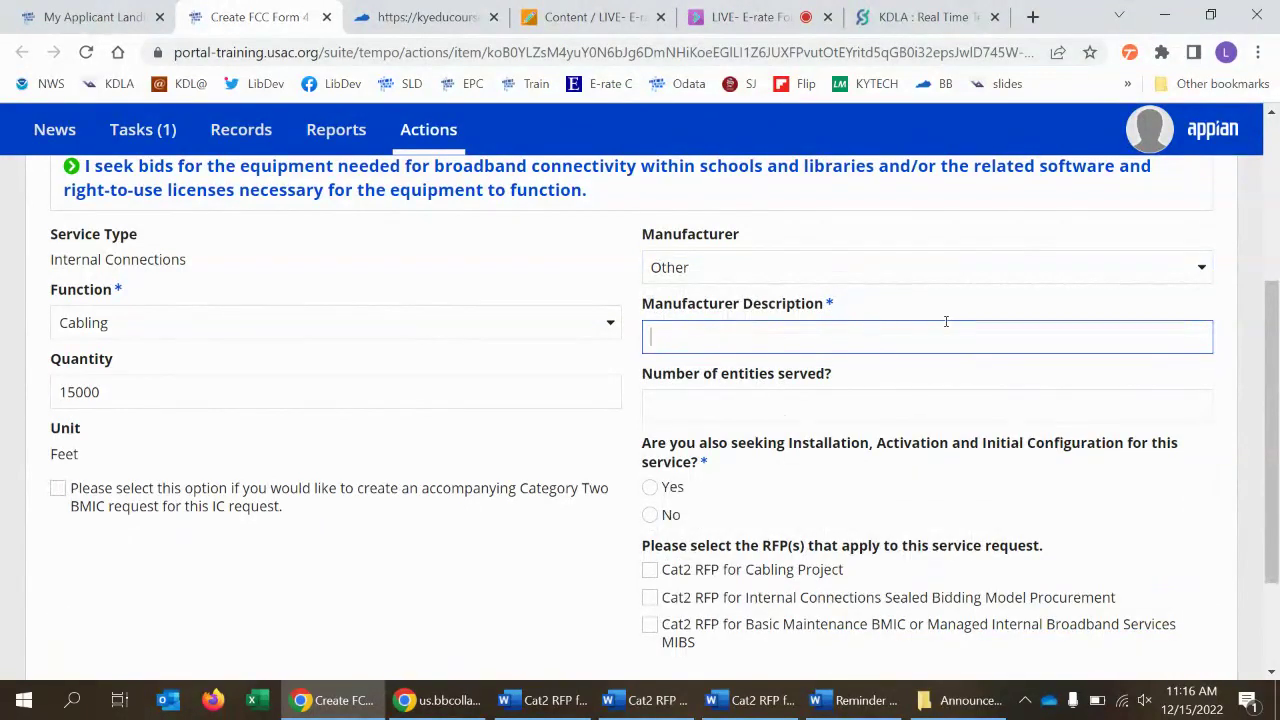
- Set the manufacturer of the cabling request to Belkin or equivalent
{"action": "left_click", "coordinate": [1188, 277]}
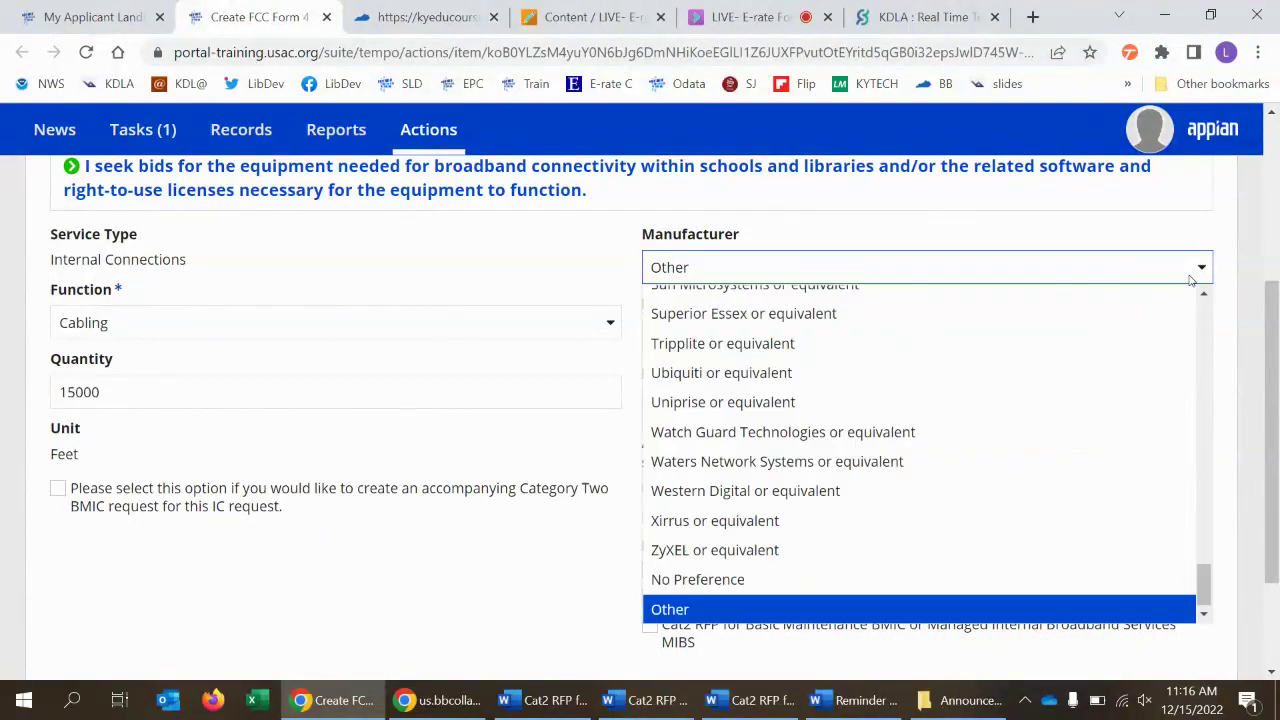
{"action": "left_click_drag", "start_coordinate": [1213, 575], "coordinate": [1193, 381]}
{"action": "left_click", "coordinate": [826, 398]}
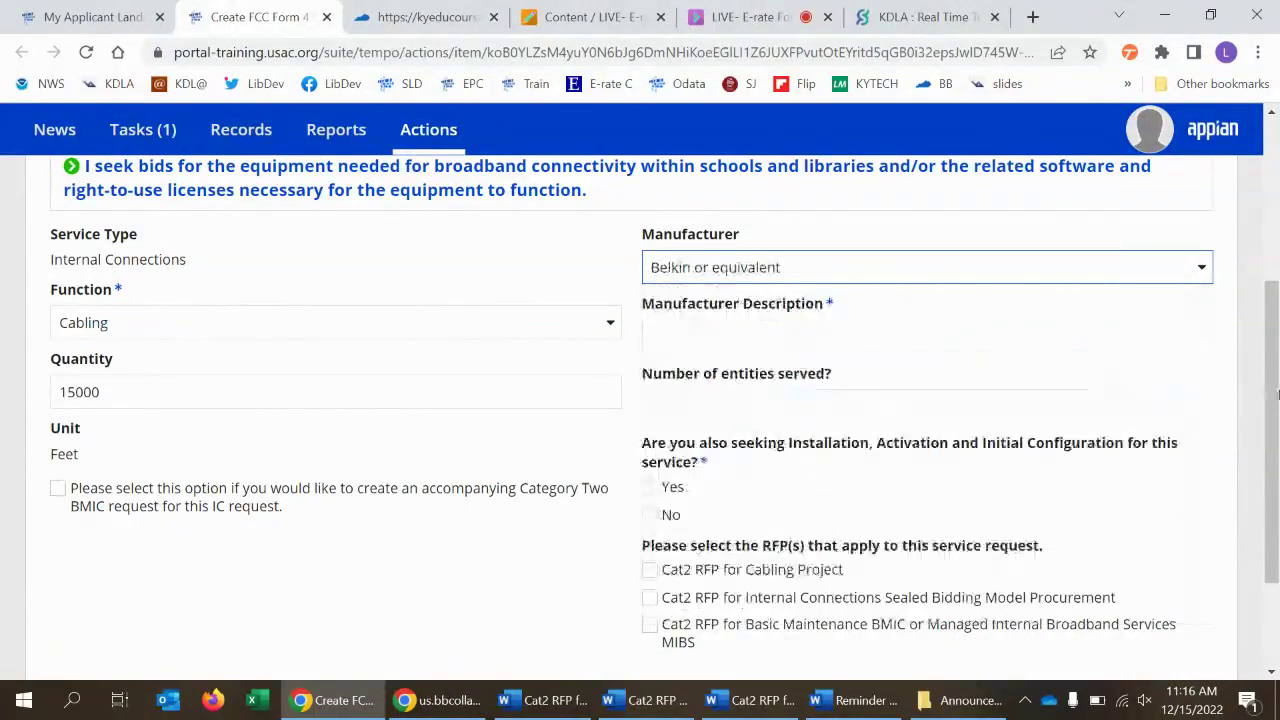
- Enter 1 entity served, request installation and initial configuration, and associate the Cat2 RFP for Cabling Project
{"action": "left_click", "coordinate": [766, 337]}
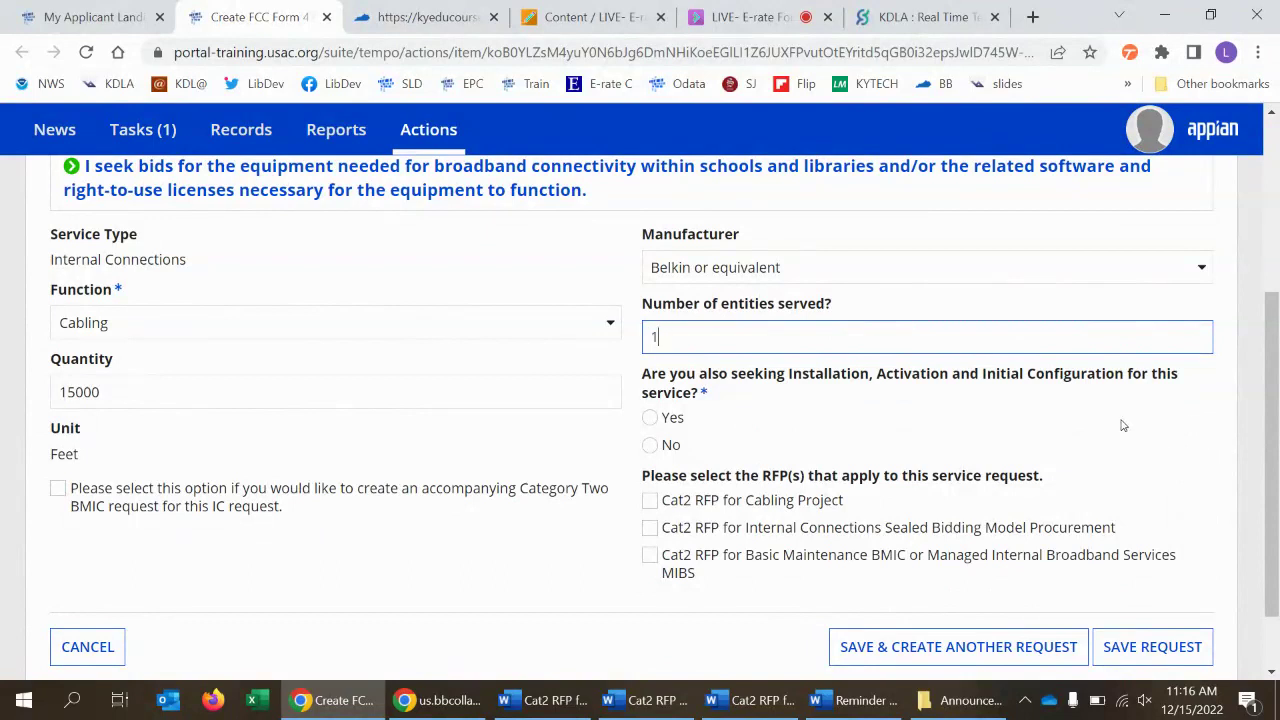
{"action": "left_click", "coordinate": [650, 418]}
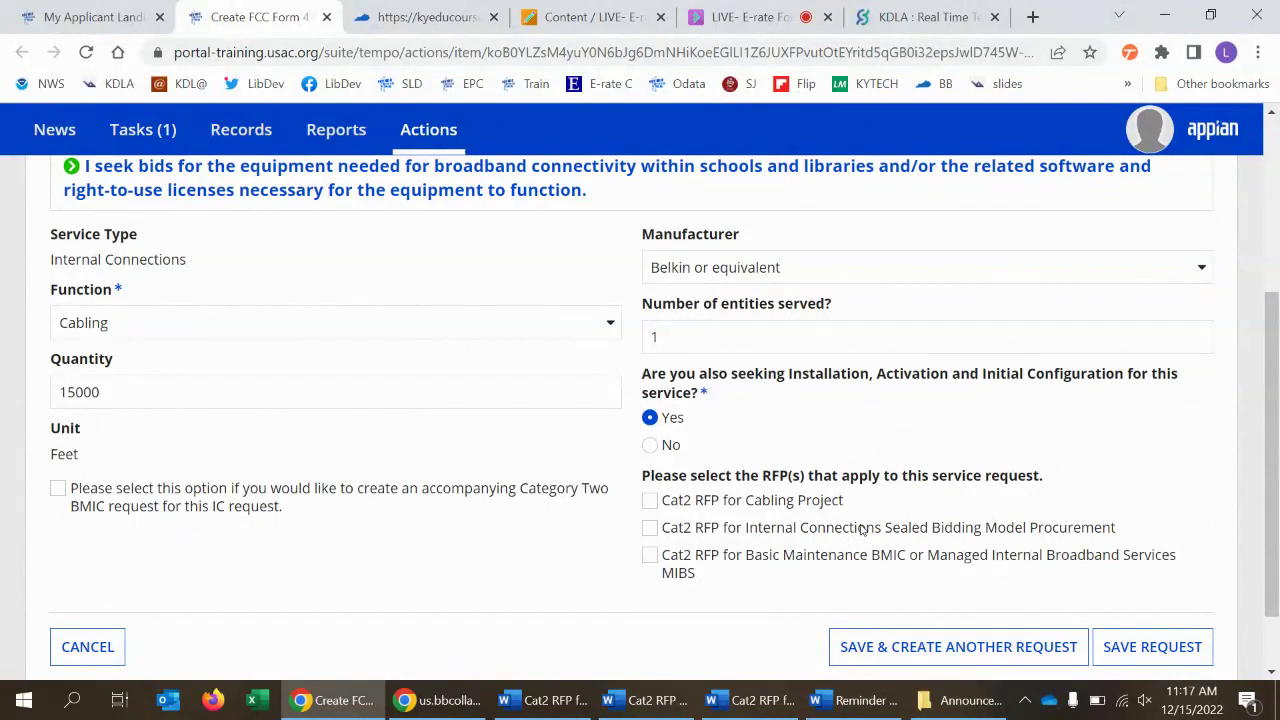
{"action": "left_click", "coordinate": [650, 502]}
- Review the completed cabling request, including its service type, and save it
{"action": "scroll", "coordinate": [1180, 427], "scroll_direction": "down", "scroll_amount": 1}
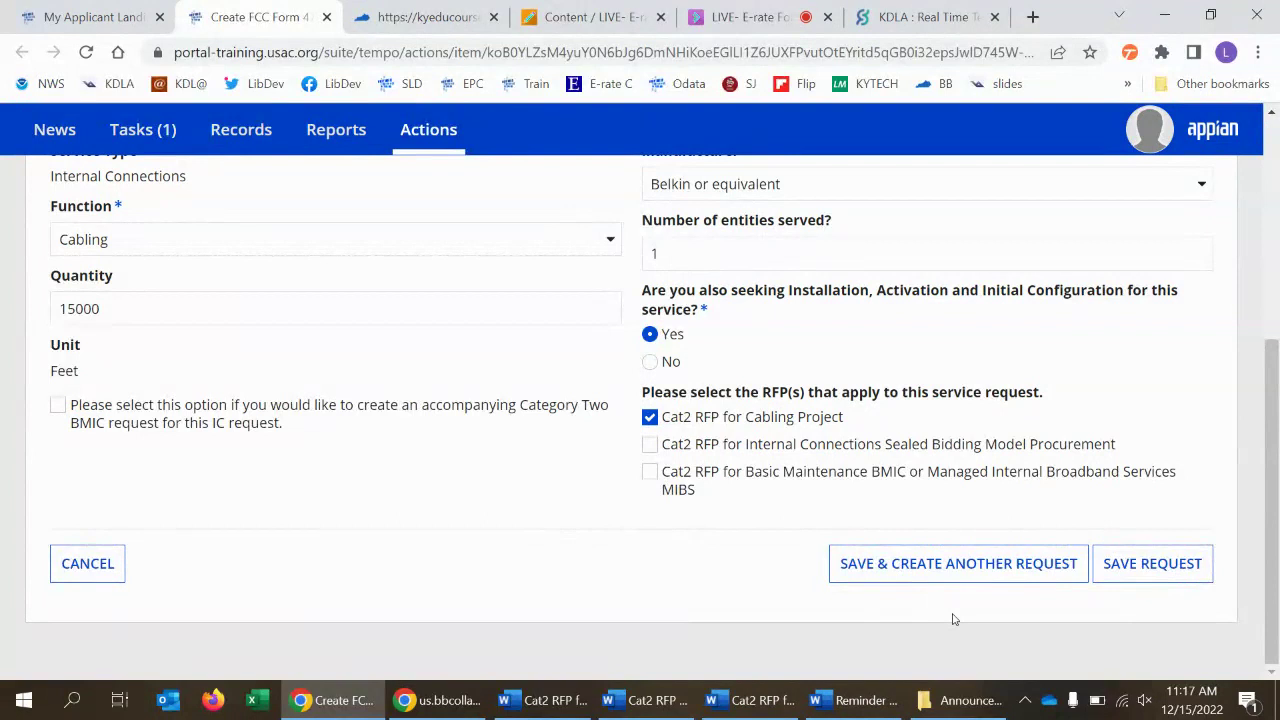
{"action": "scroll", "coordinate": [473, 574], "scroll_direction": "up", "scroll_amount": 1}
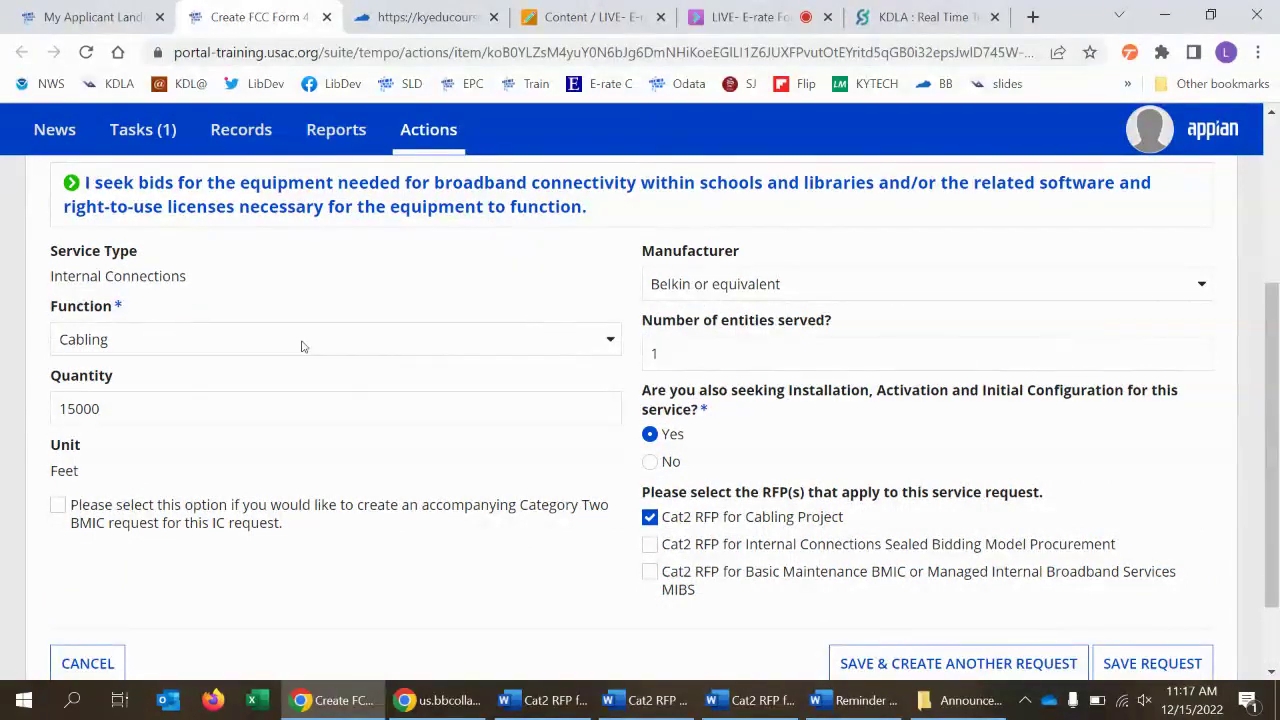
{"action": "left_click_drag", "start_coordinate": [48, 253], "coordinate": [206, 297]}
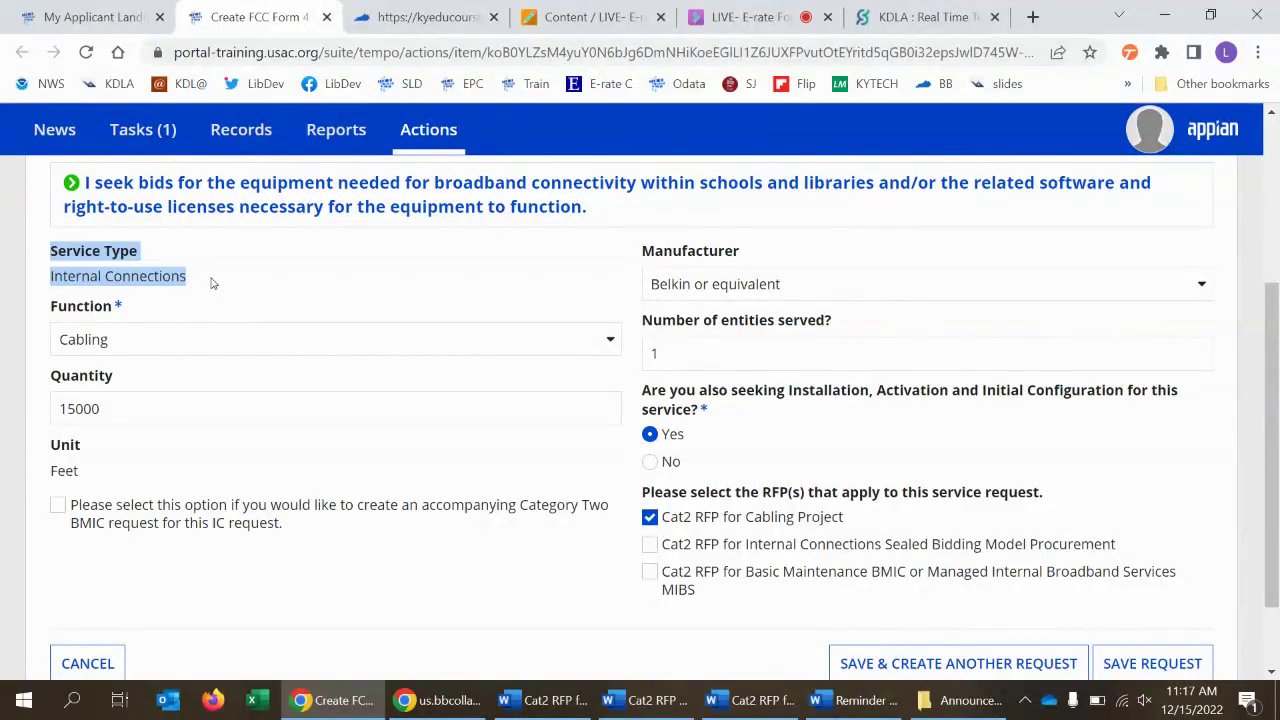
{"action": "scroll", "coordinate": [557, 297], "scroll_direction": "down", "scroll_amount": 2}
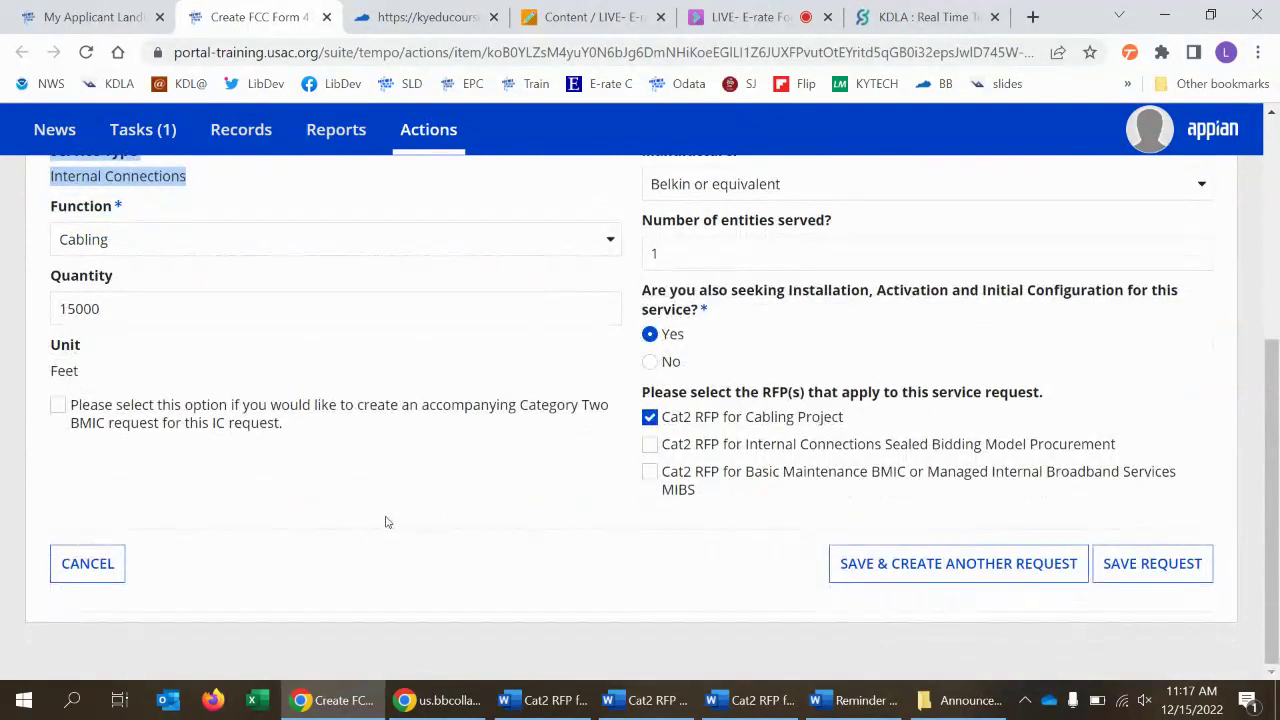
{"action": "left_click", "coordinate": [1188, 565]}
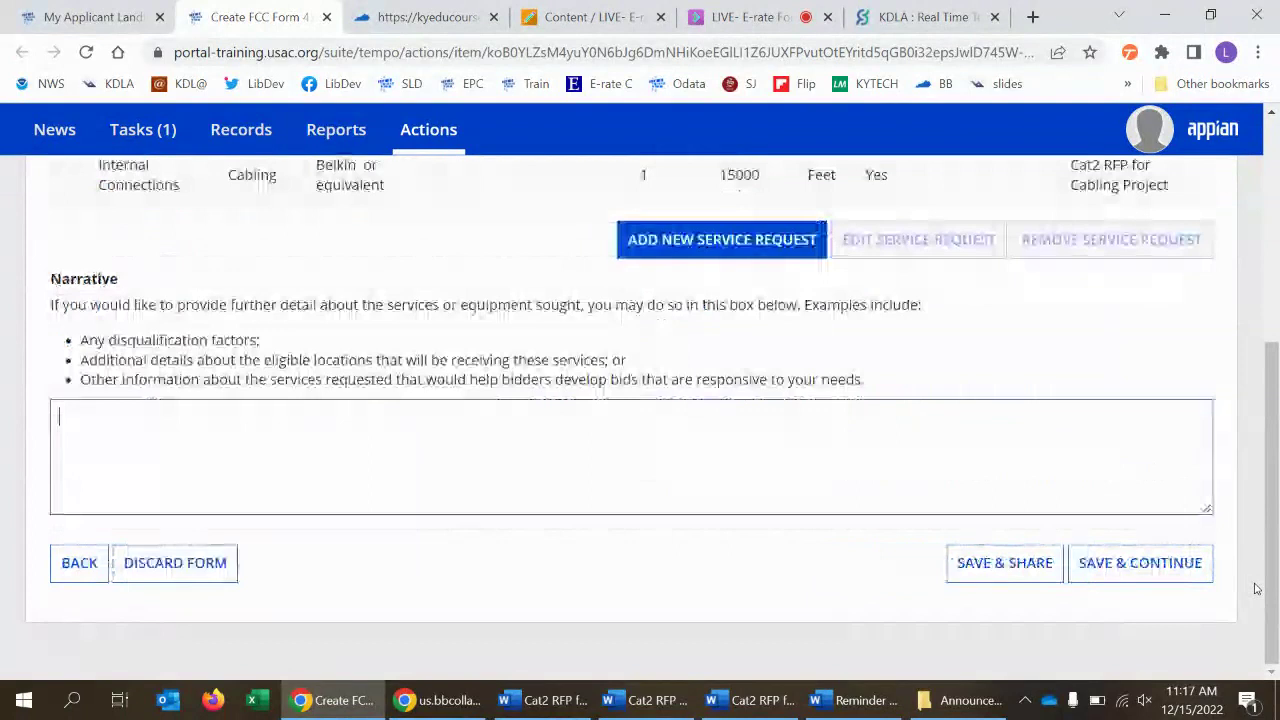
- Check the saved cabling request in the Category Two list, selecting it briefly and clearing the selection
{"action": "left_click_drag", "start_coordinate": [1271, 385], "coordinate": [1274, 240]}
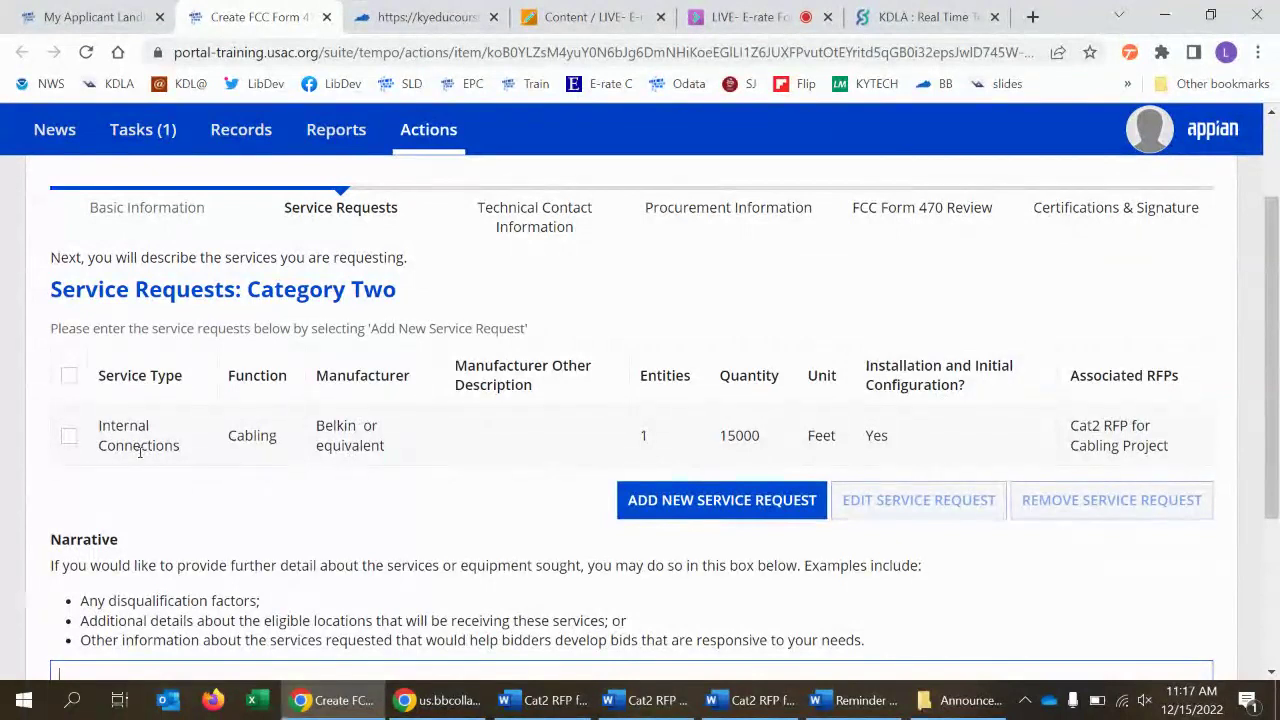
{"action": "left_click", "coordinate": [74, 438]}
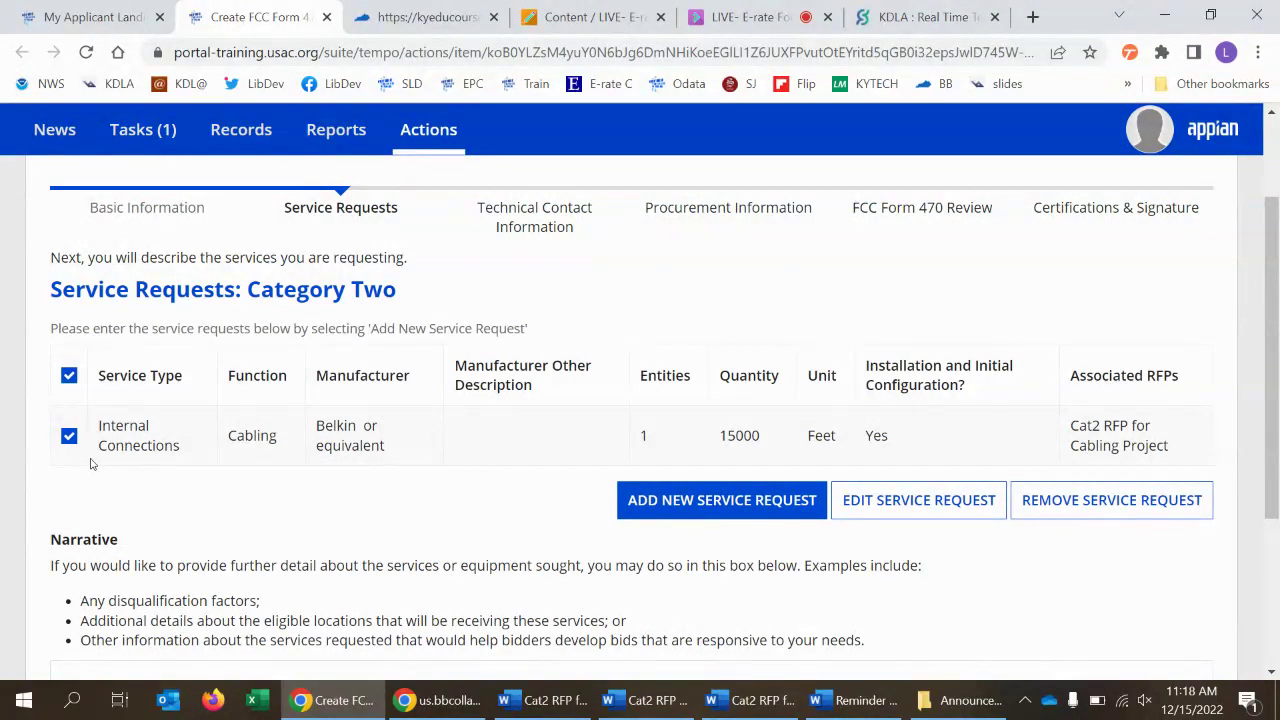
{"action": "left_click", "coordinate": [69, 437]}
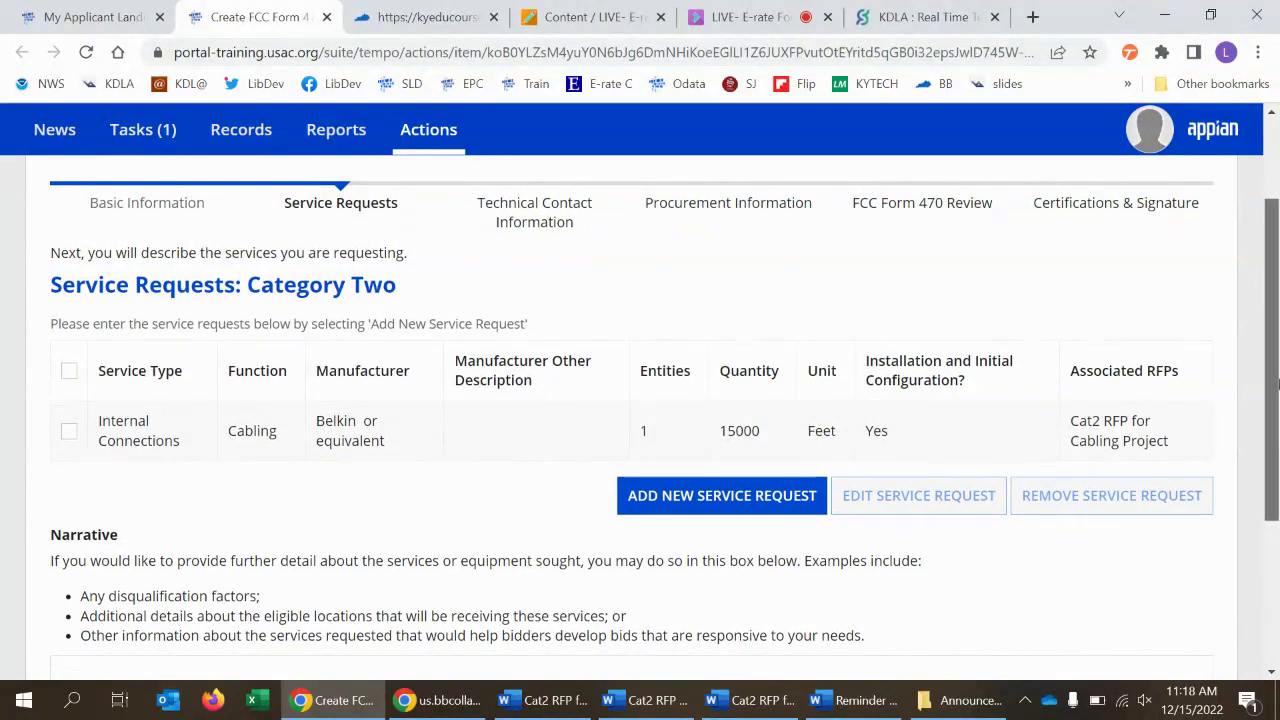
- Fill in the narrative with "Please see RFP documents for all details."
{"action": "scroll", "coordinate": [244, 647], "scroll_direction": "down", "scroll_amount": 2}
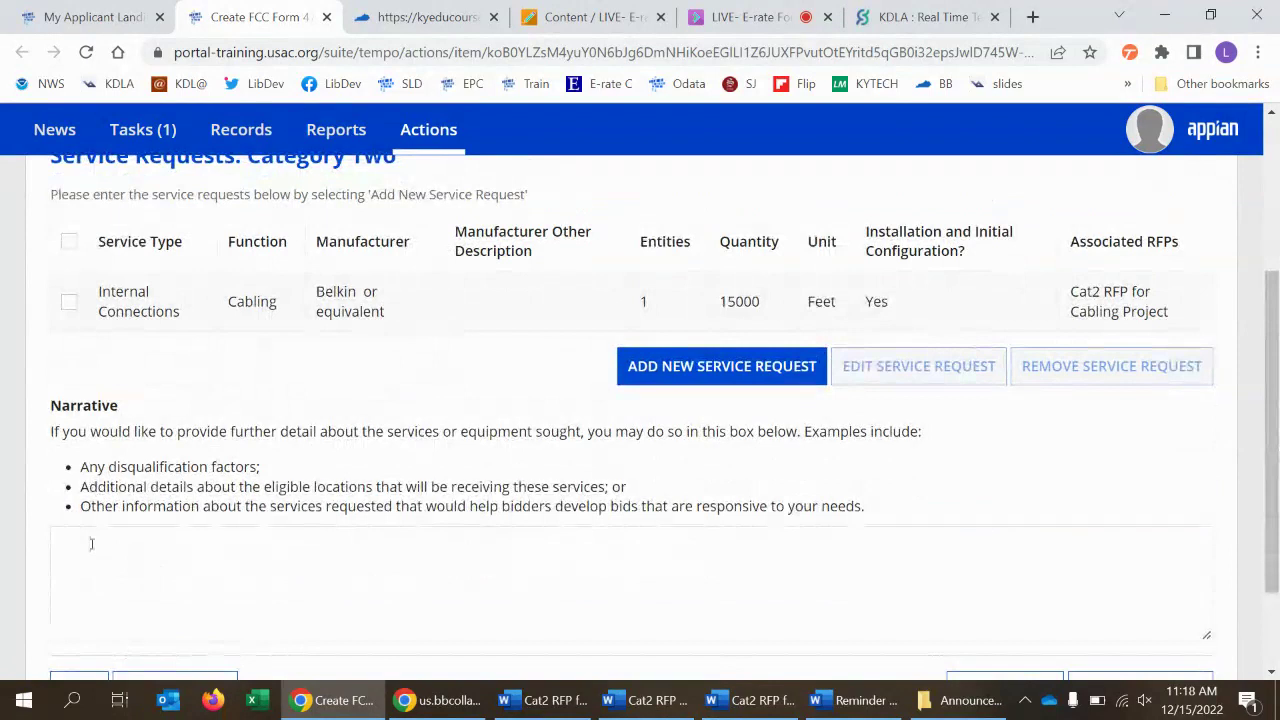
{"action": "left_click", "coordinate": [90, 540]}
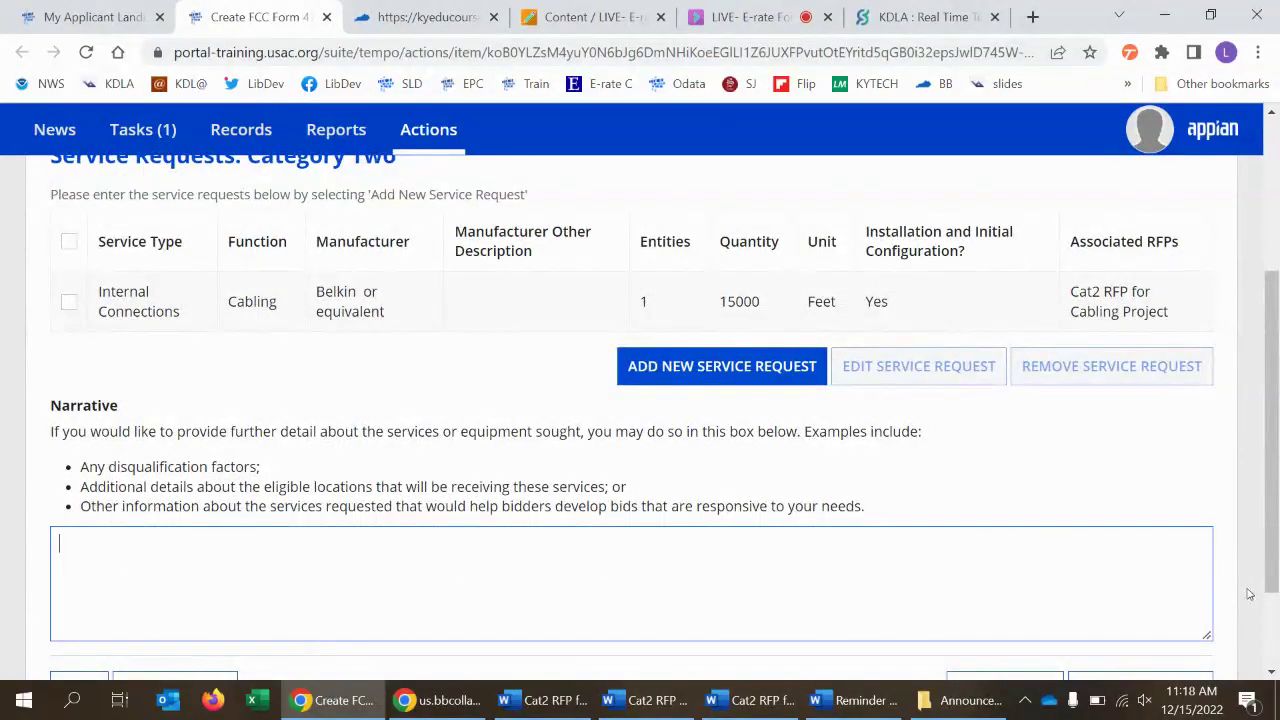
{"action": "type", "text": "Please see RFP documents fo"}
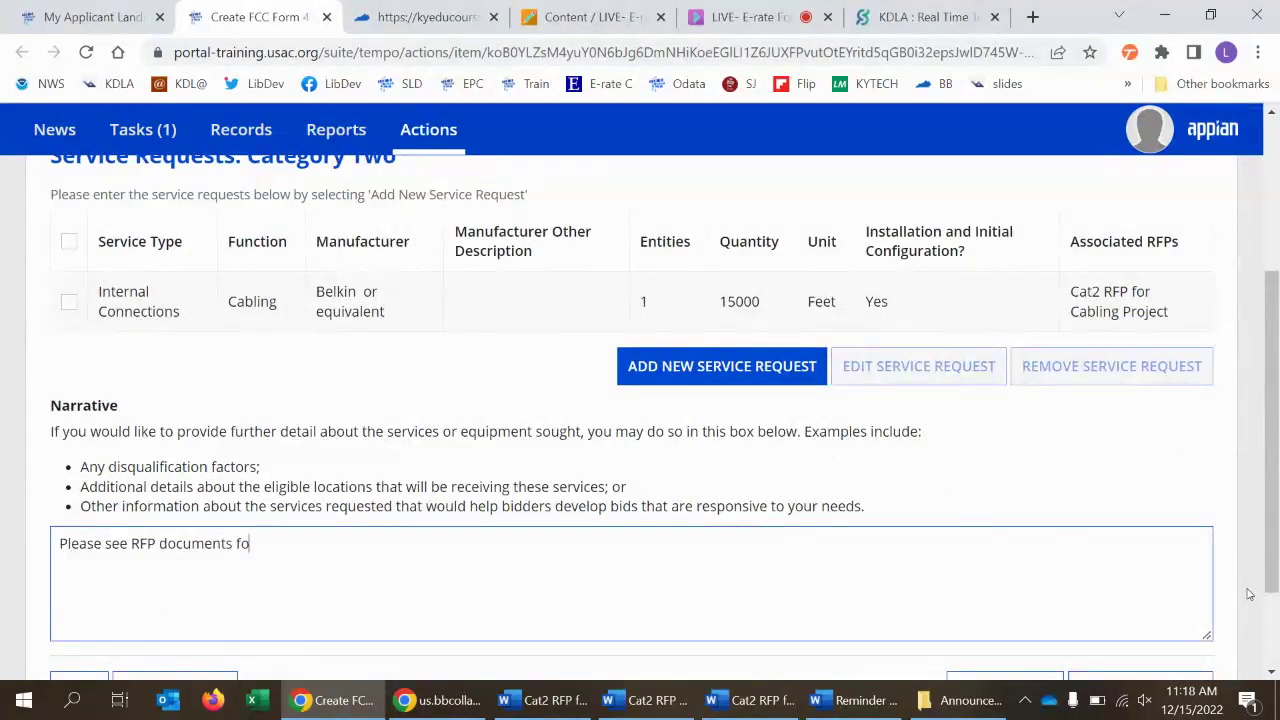
{"action": "type", "text": "r all details."}
- Add another Category Two service request seeking bids for equipment needed for broadband connectivity
{"action": "left_click", "coordinate": [675, 378]}
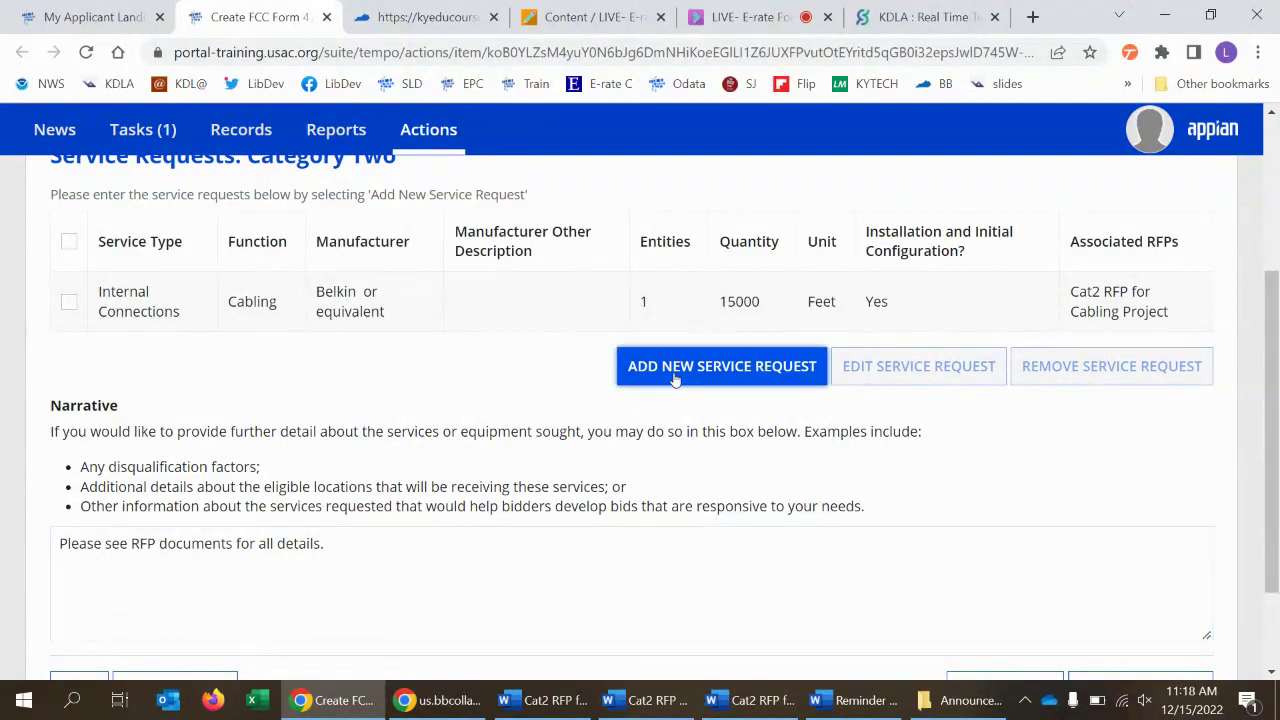
{"action": "scroll", "coordinate": [690, 390], "scroll_direction": "up", "scroll_amount": 2}
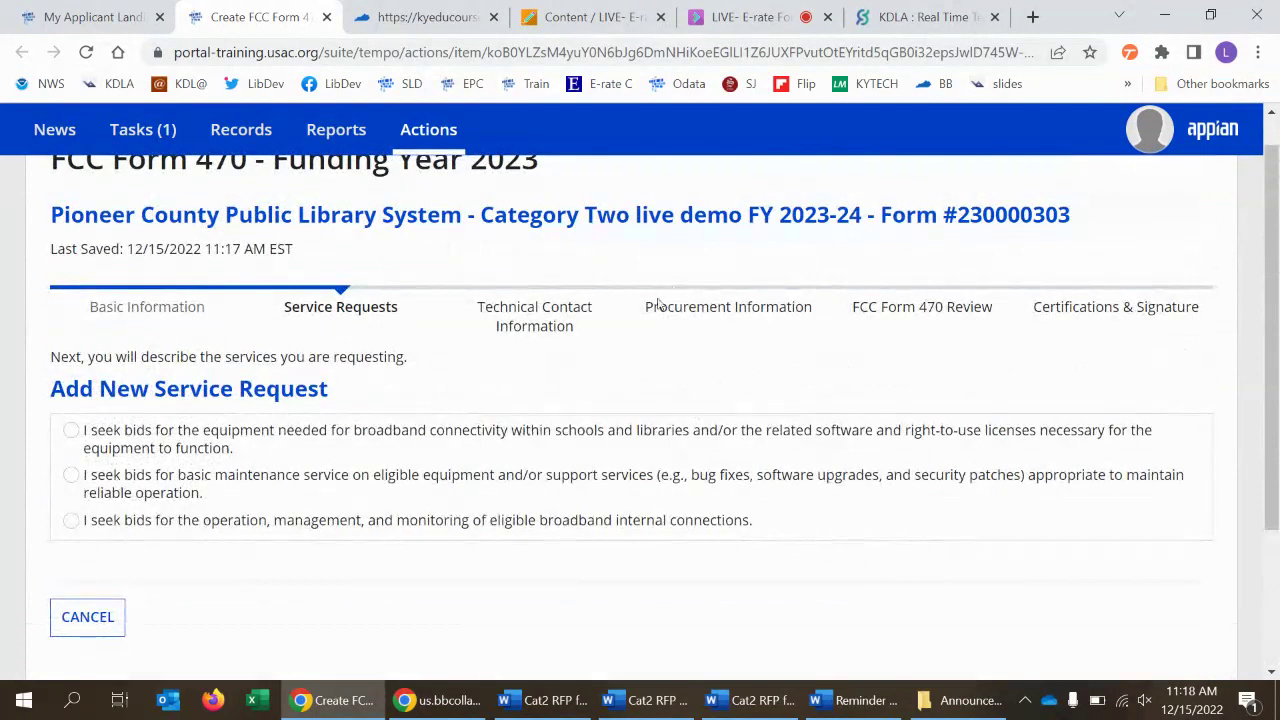
{"action": "left_click", "coordinate": [70, 432]}
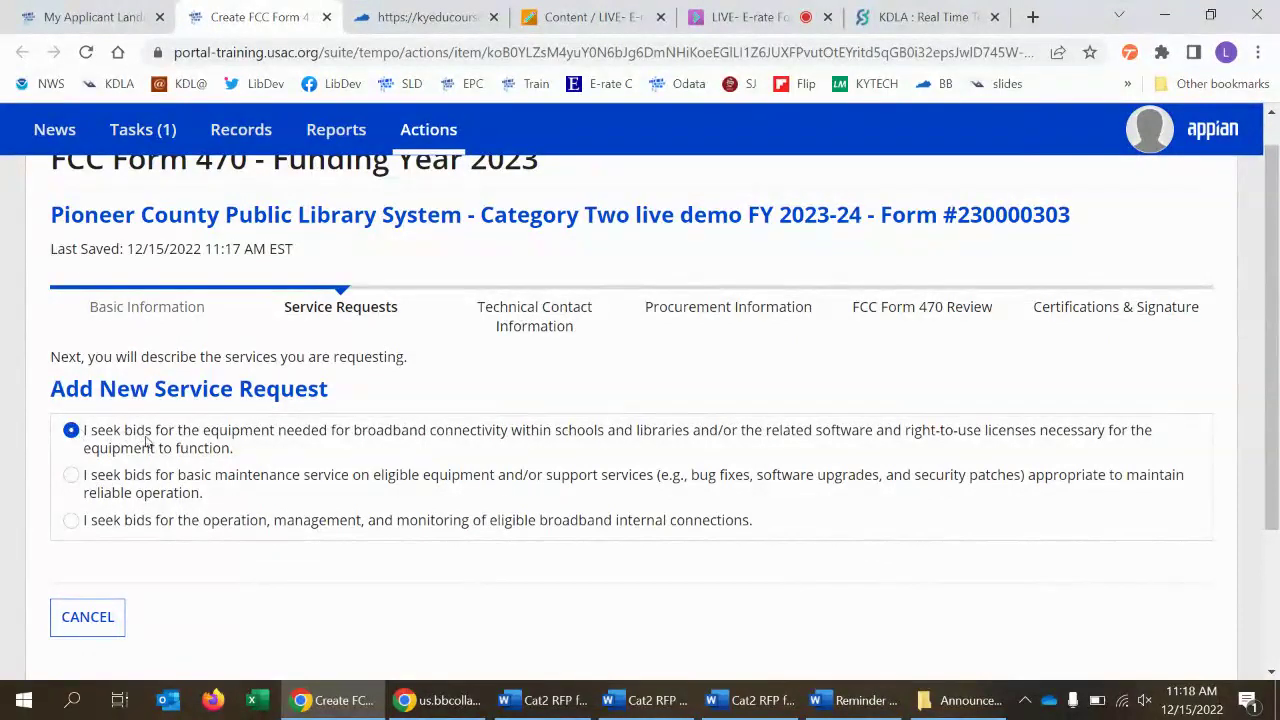
- Set the new request's function to Firewall Service, Components, and Necessary Software and Licenses
{"action": "scroll", "coordinate": [148, 442], "scroll_direction": "down", "scroll_amount": 2}
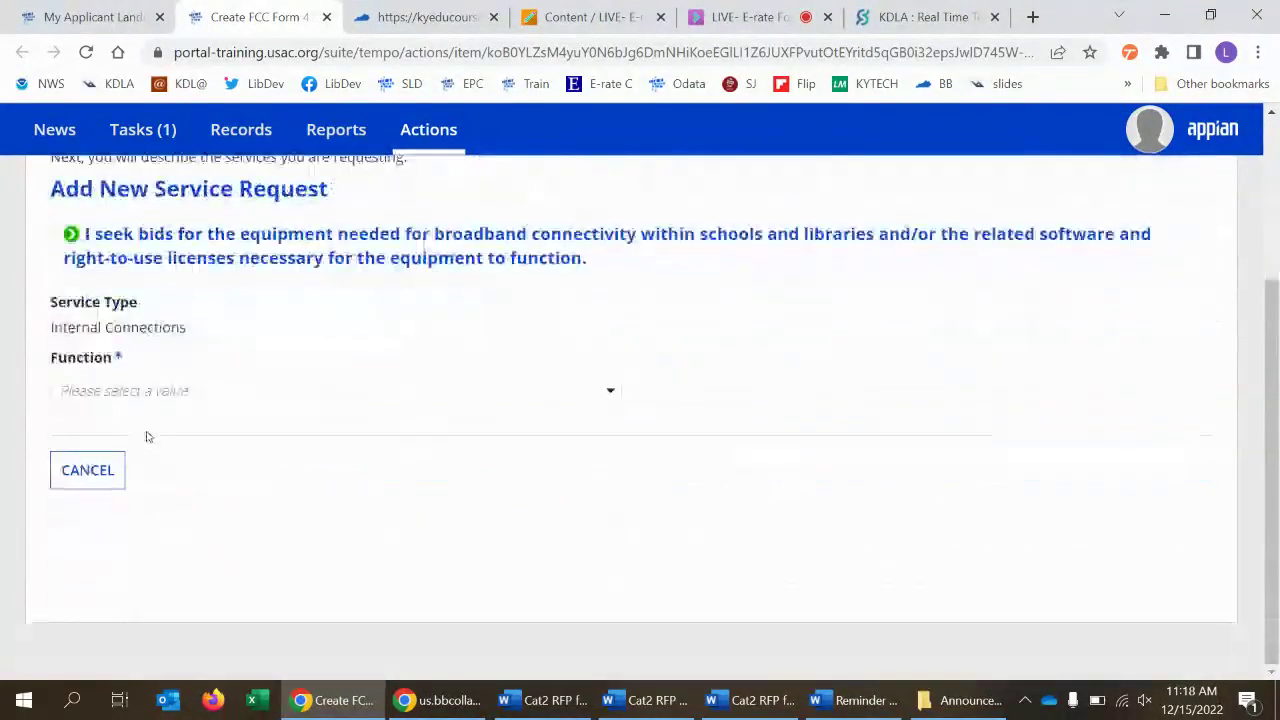
{"action": "left_click", "coordinate": [200, 395]}
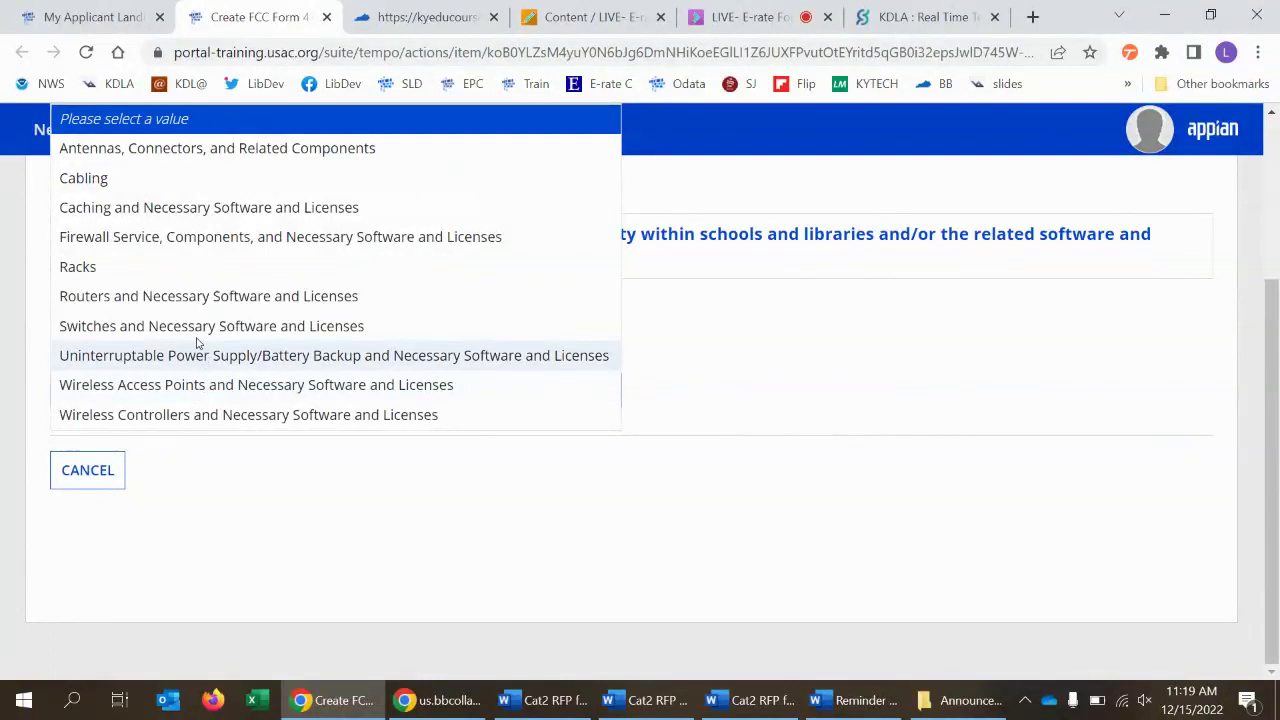
{"action": "left_click", "coordinate": [187, 236]}
{"action": "scroll", "coordinate": [490, 410], "scroll_direction": "down", "scroll_amount": 1}
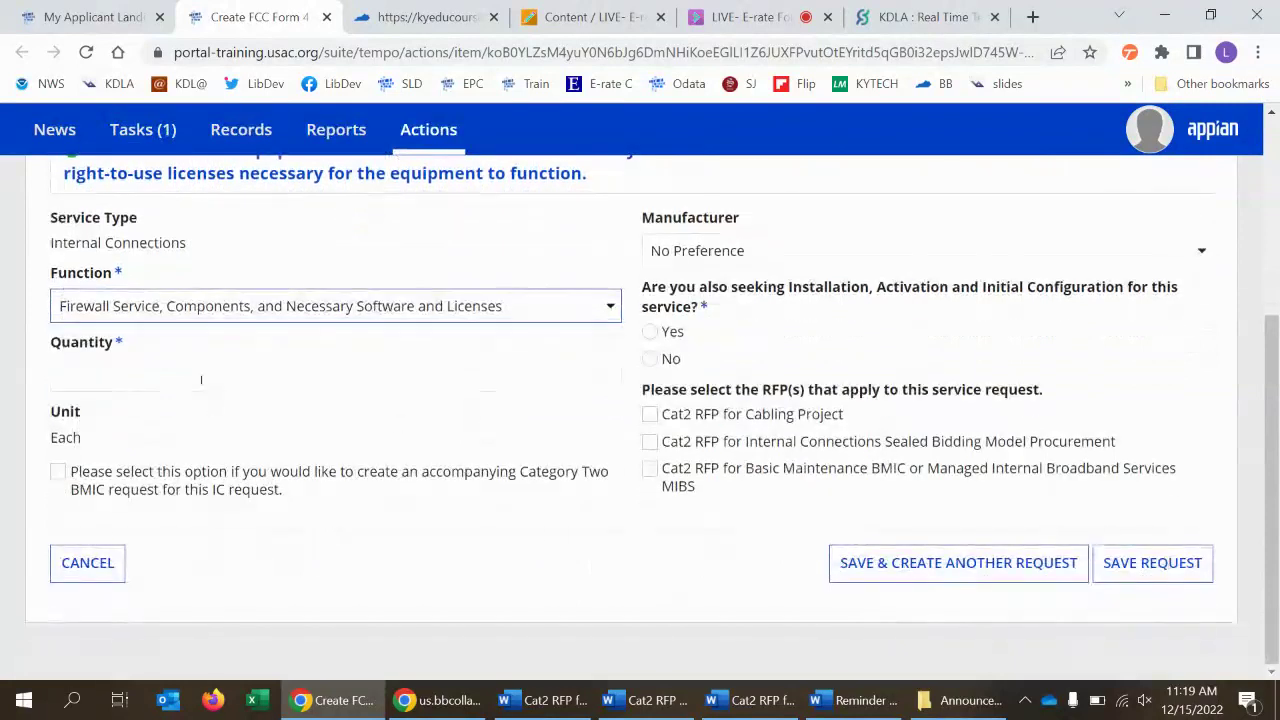
- Set the firewall request's quantity to 1 and opt to create an accompanying Category Two BMIC request
{"action": "left_click", "coordinate": [201, 379]}
{"action": "type", "text": "1"}
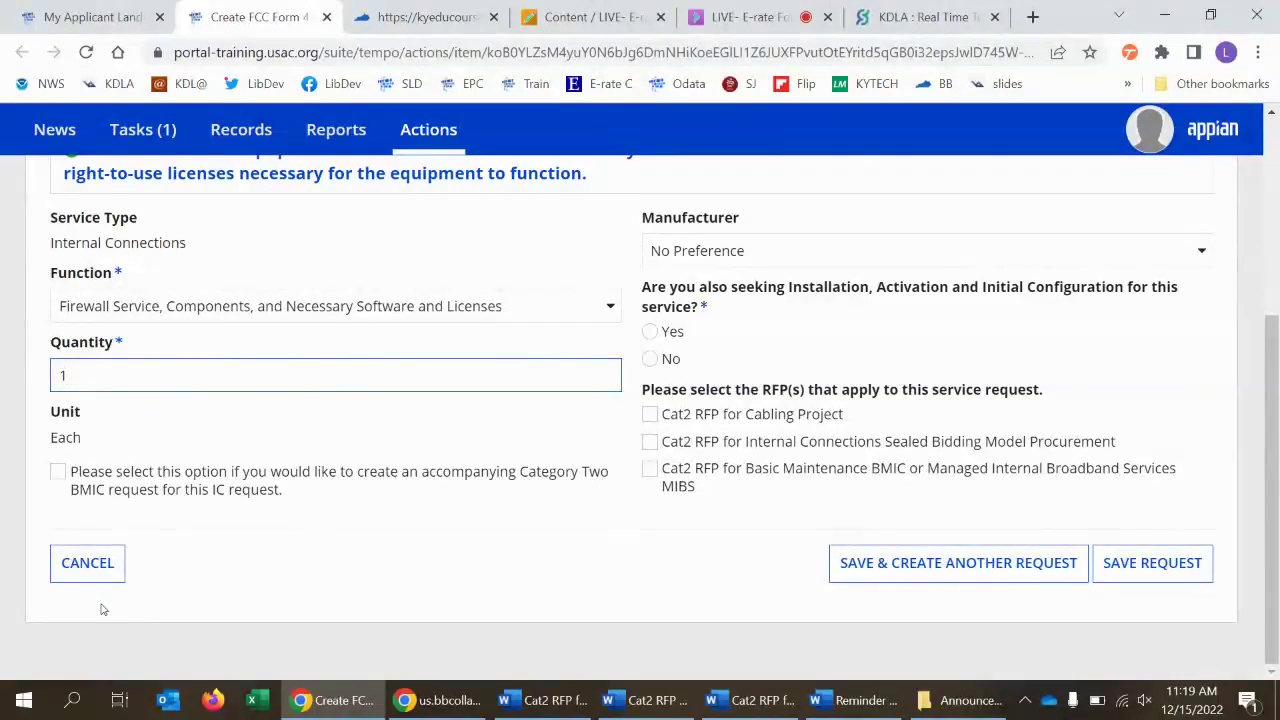
{"action": "left_click", "coordinate": [58, 471]}
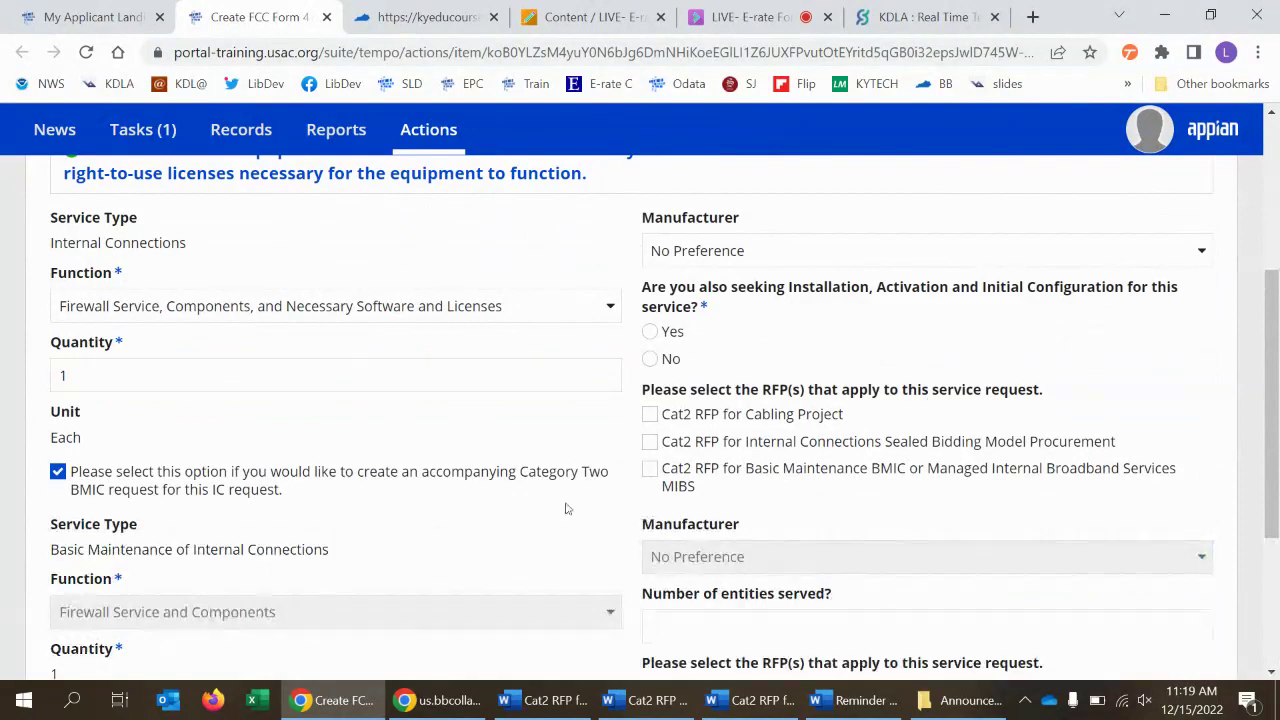
{"action": "left_click_drag", "start_coordinate": [1274, 295], "coordinate": [1275, 389]}
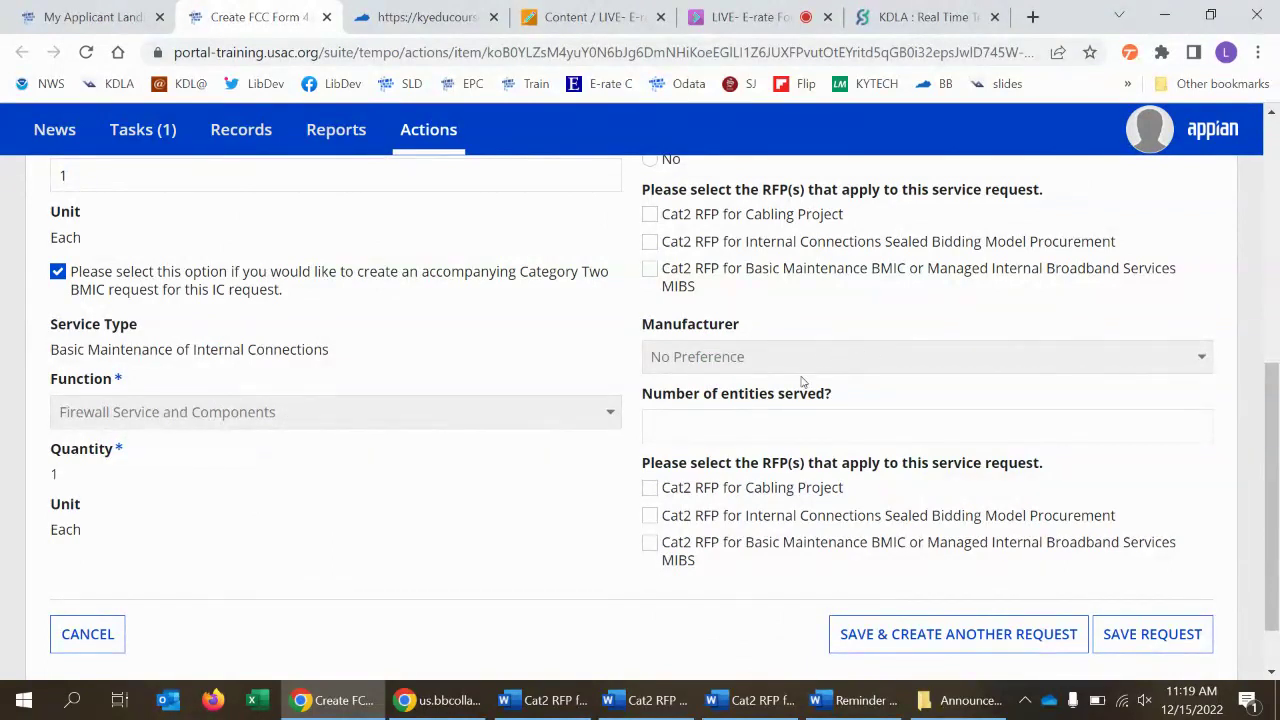
- Set the firewall internal connections request's manufacturer to SonicWALL or equivalent
{"action": "left_click", "coordinate": [808, 424]}
{"action": "left_click_drag", "start_coordinate": [1275, 482], "coordinate": [1278, 320]}
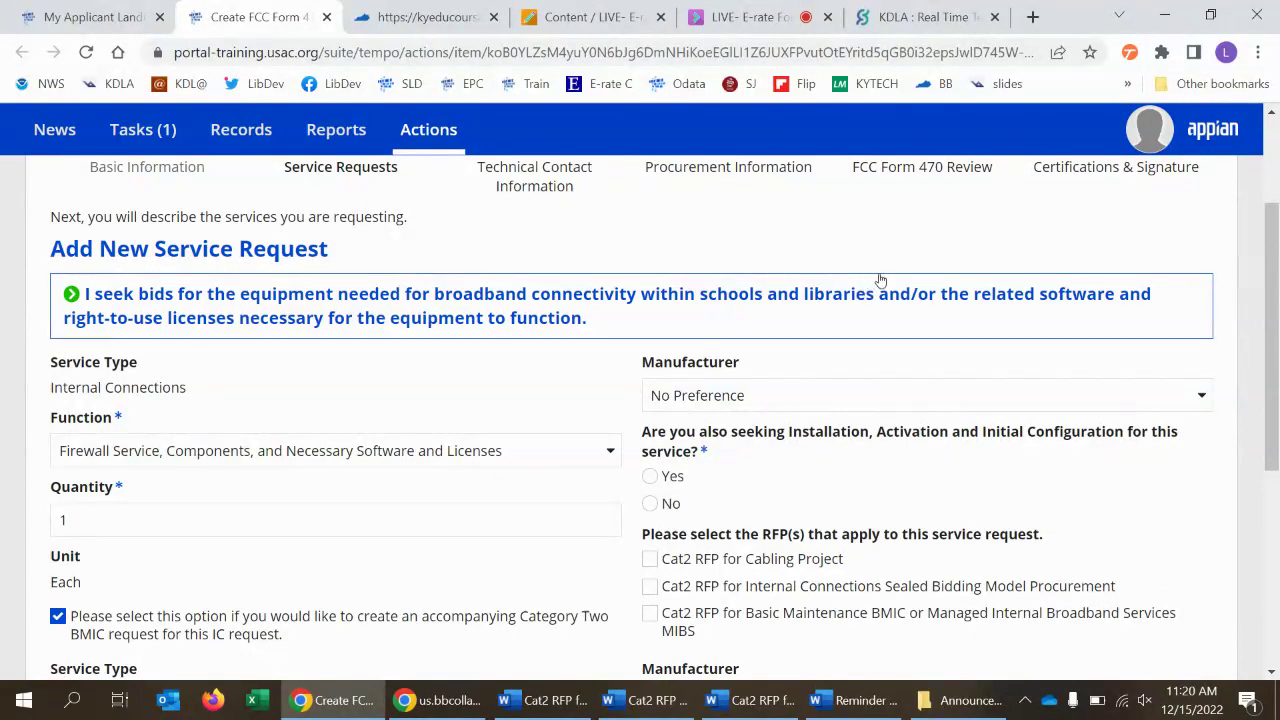
{"action": "scroll", "coordinate": [884, 244], "scroll_direction": "down", "scroll_amount": 1}
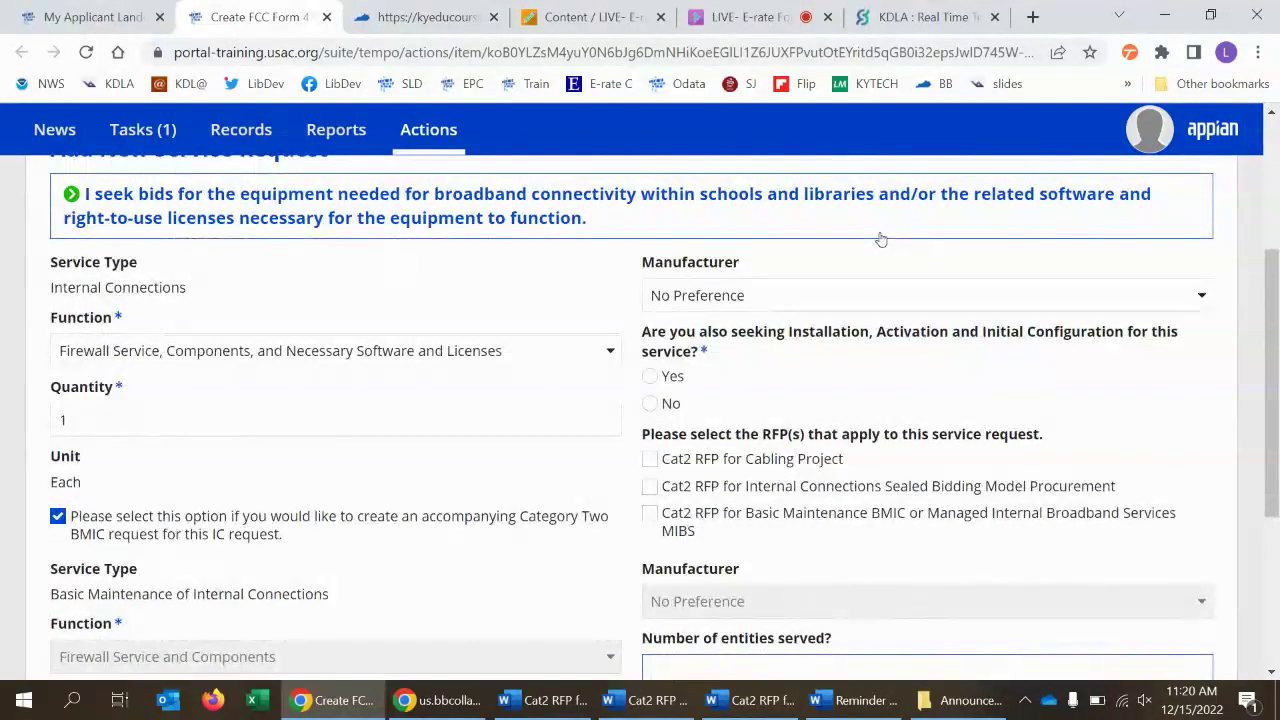
{"action": "left_click", "coordinate": [915, 294]}
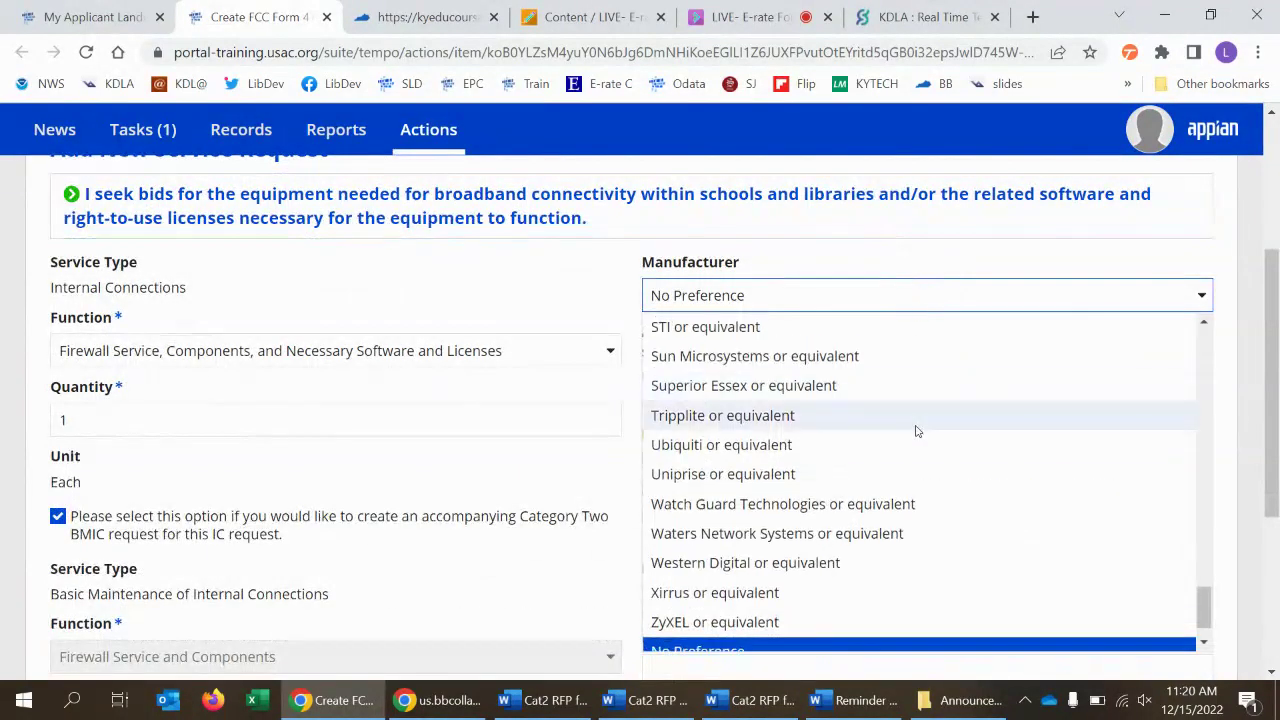
{"action": "scroll", "coordinate": [914, 431], "scroll_direction": "up", "scroll_amount": 2}
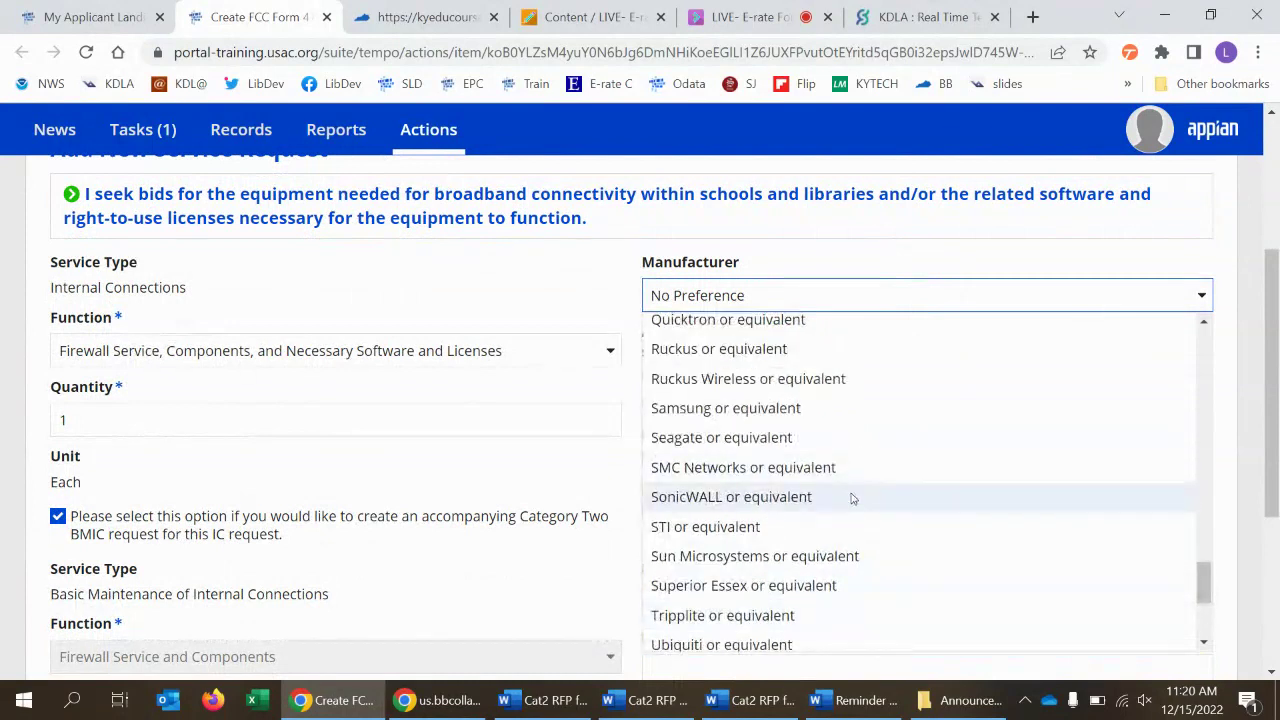
{"action": "left_click", "coordinate": [851, 496]}
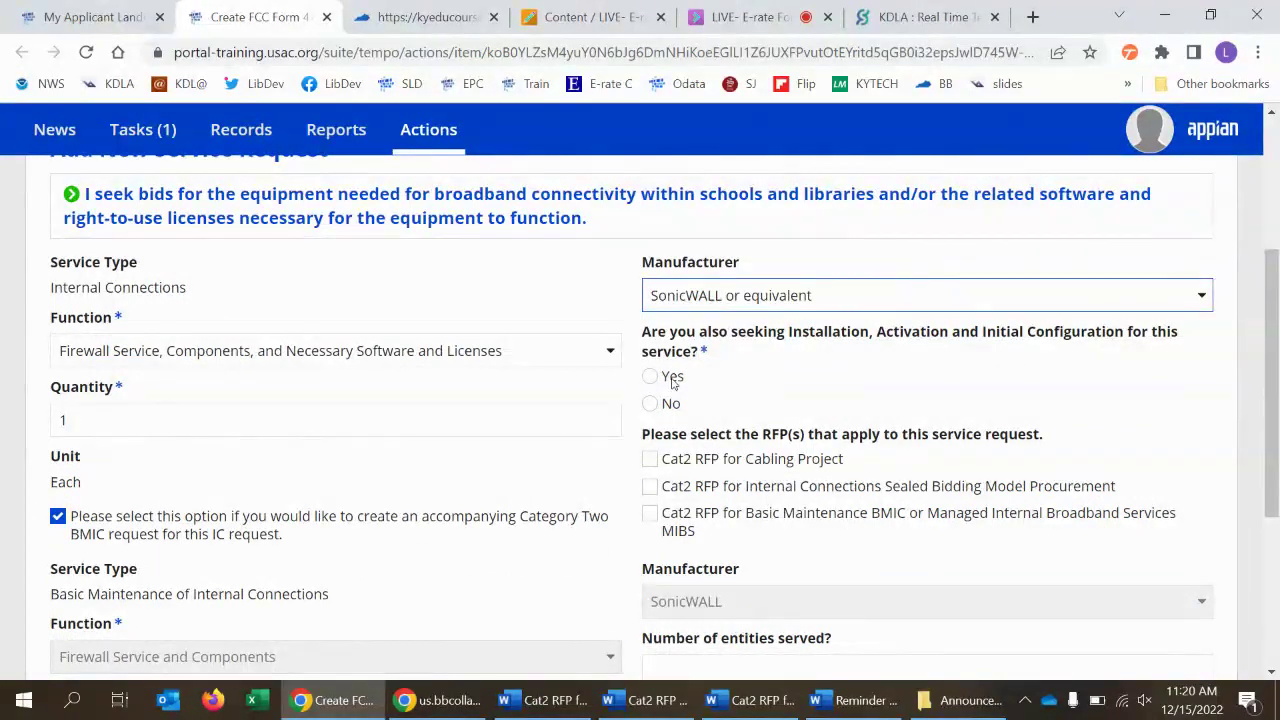
- Decline installation, activation and initial configuration for the firewall request and apply the Cat2 RFP for Internal Connections Sealed Bidding Model Procurement
{"action": "left_click", "coordinate": [667, 403]}
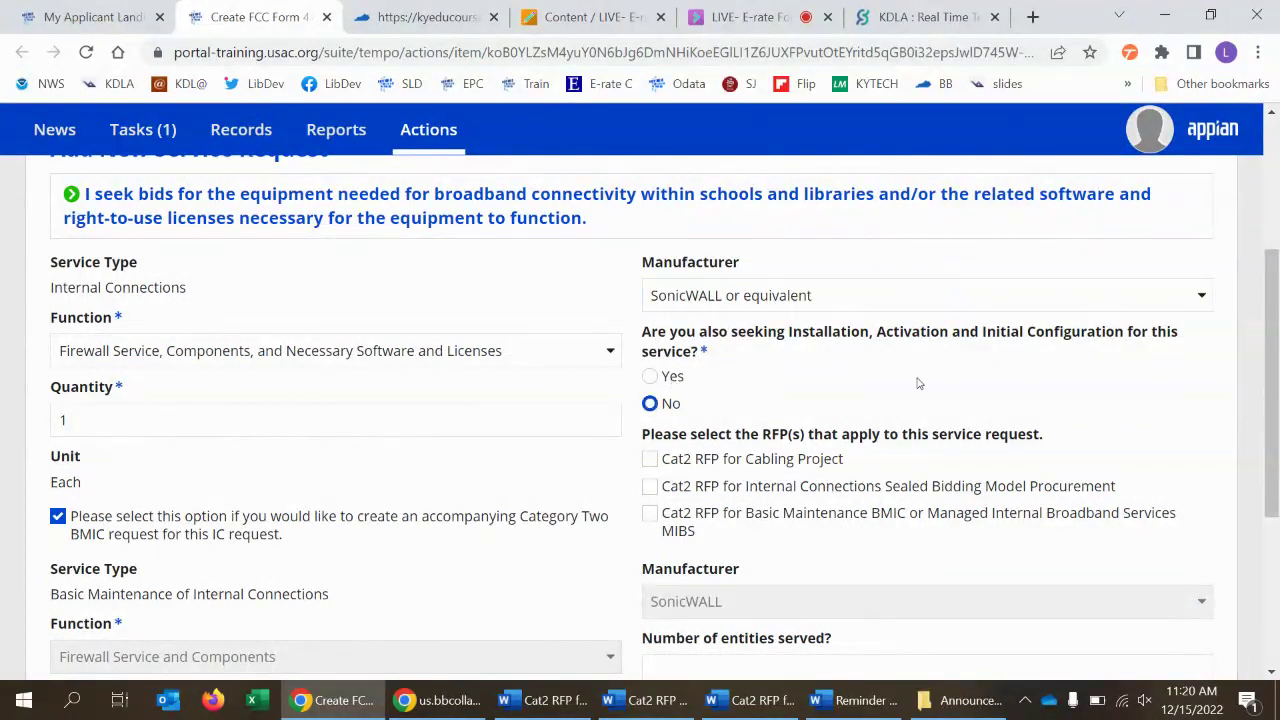
{"action": "left_click_drag", "start_coordinate": [1272, 320], "coordinate": [1277, 388]}
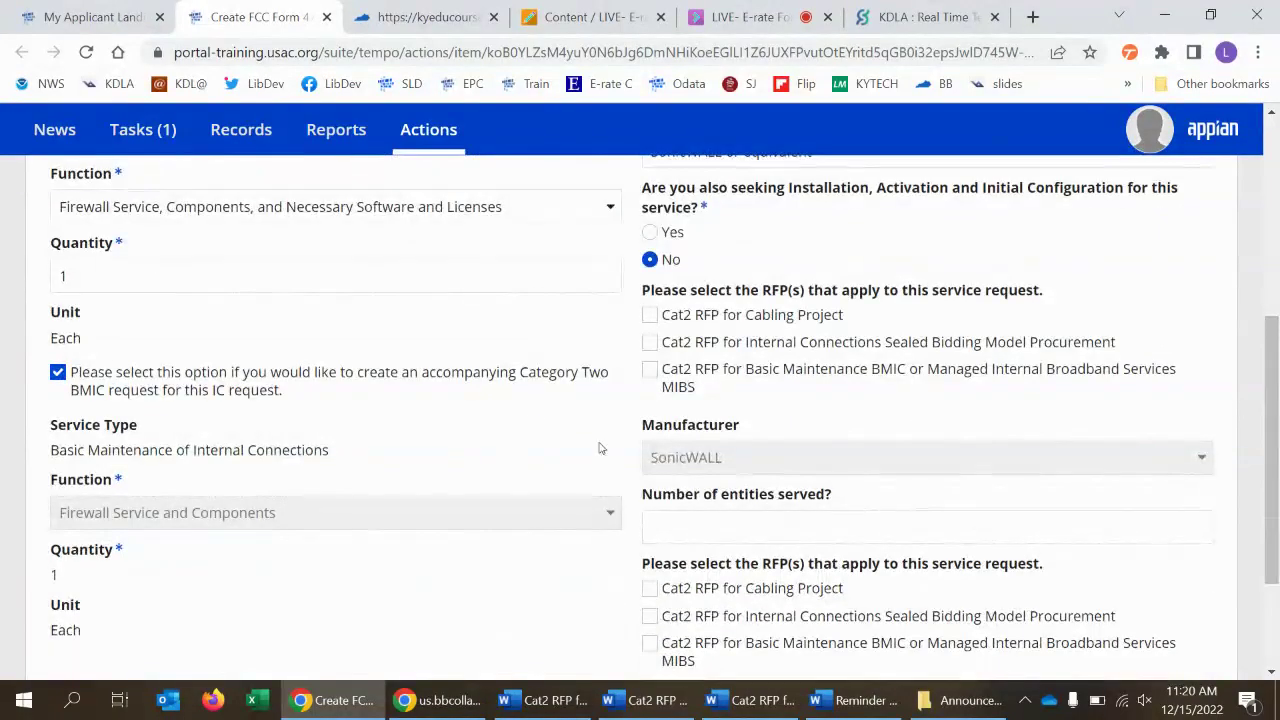
{"action": "left_click", "coordinate": [650, 343]}
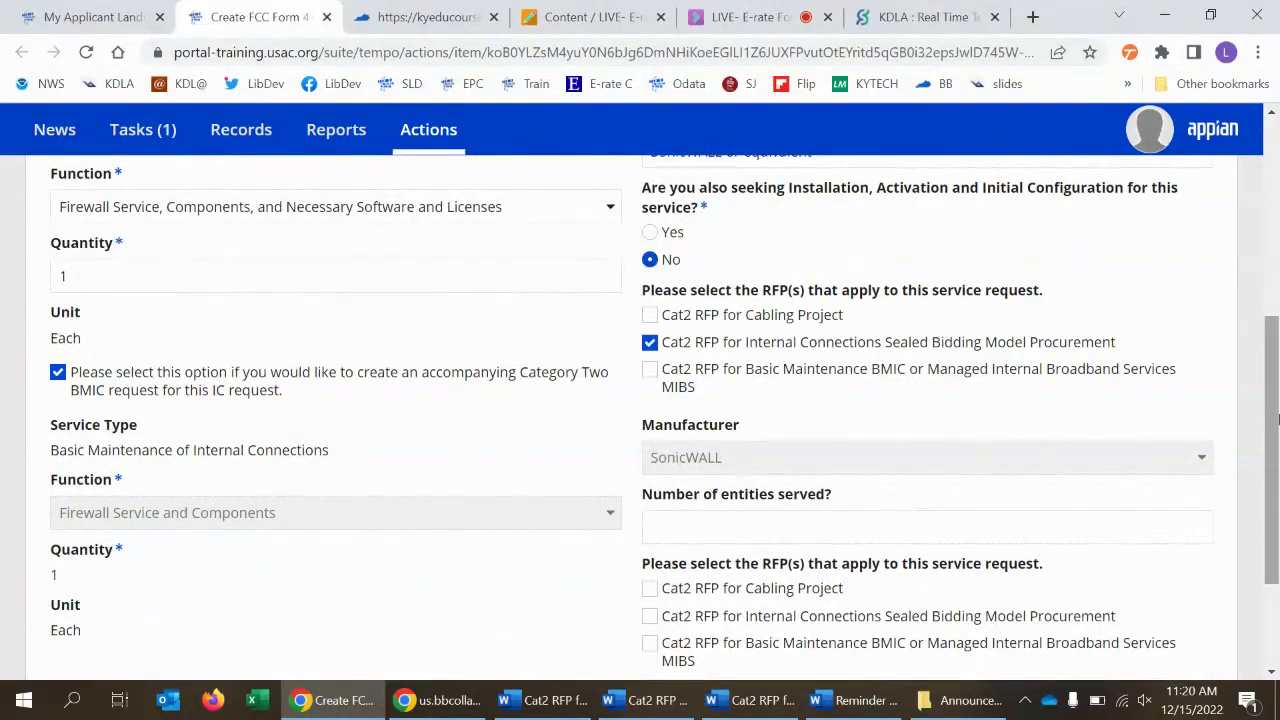
- Set the accompanying BMIC request to 1 entity served, apply the Internal Connections Sealed Bidding Model Procurement RFP to it, and save the request
{"action": "scroll", "coordinate": [1276, 368], "scroll_direction": "down", "scroll_amount": 3}
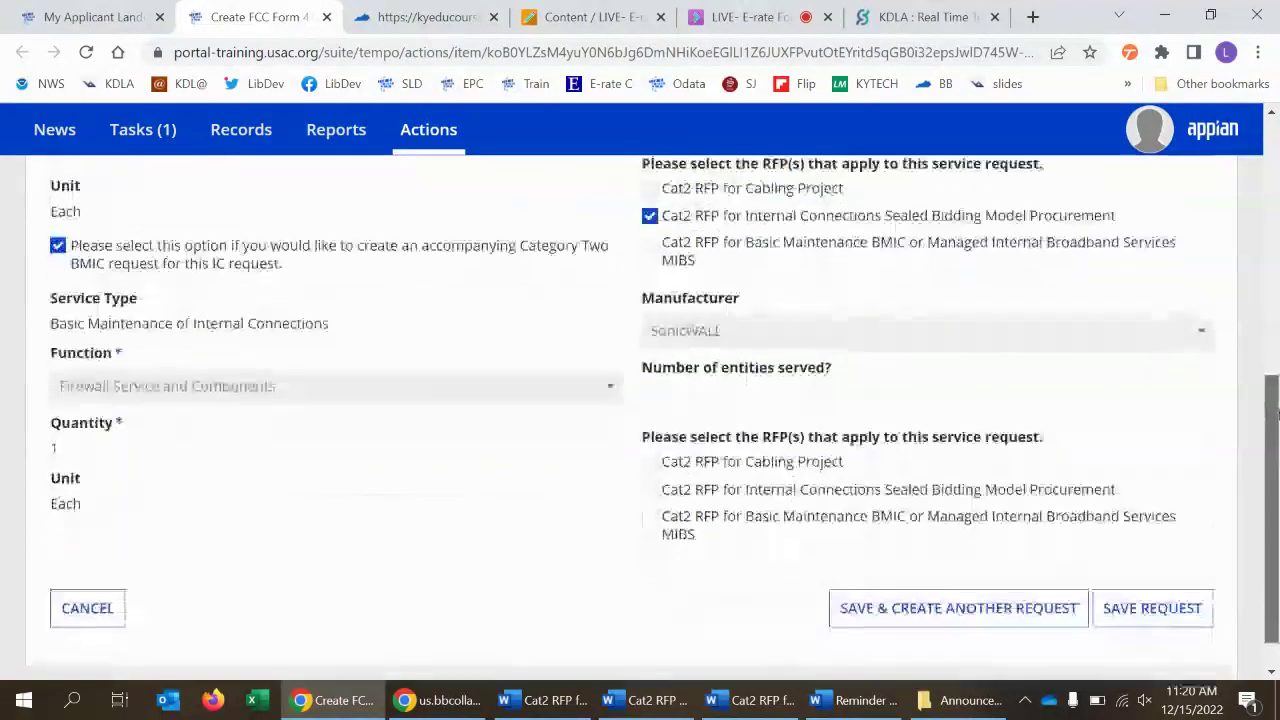
{"action": "left_click", "coordinate": [778, 356]}
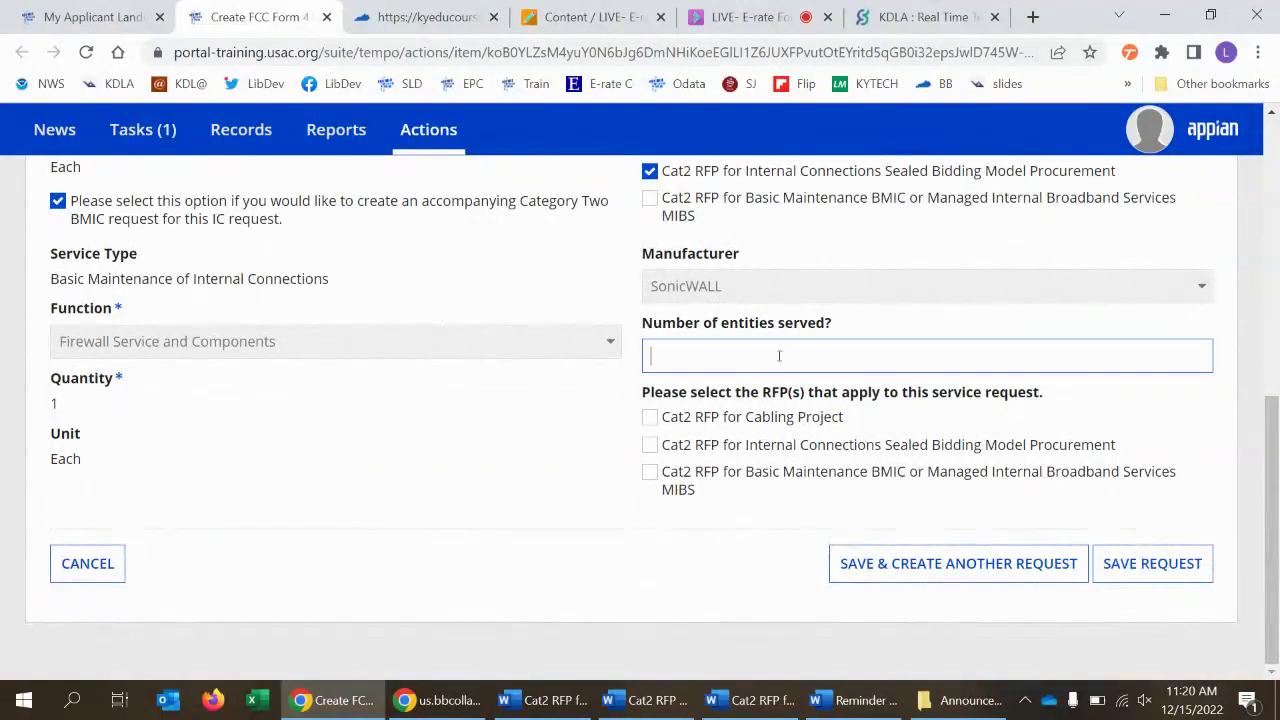
{"action": "type", "text": "1"}
{"action": "left_click", "coordinate": [650, 445]}
{"action": "right_click", "coordinate": [1277, 472]}
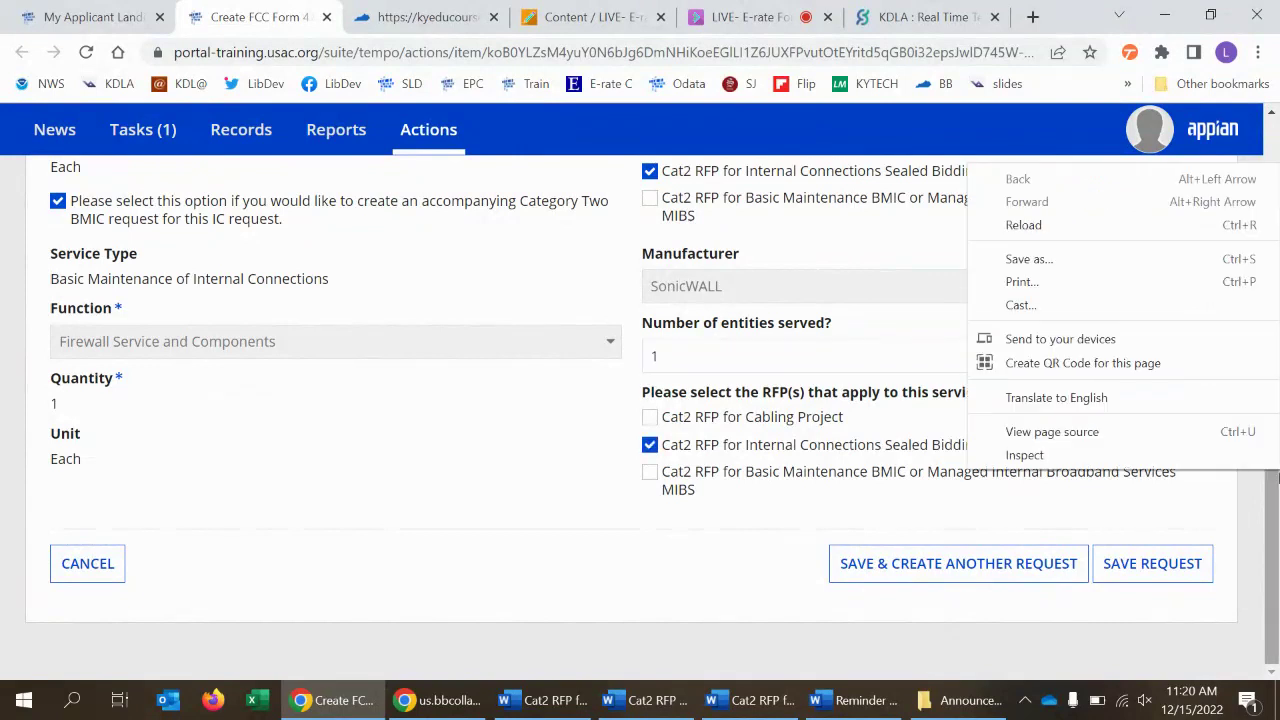
{"action": "left_click", "coordinate": [900, 420]}
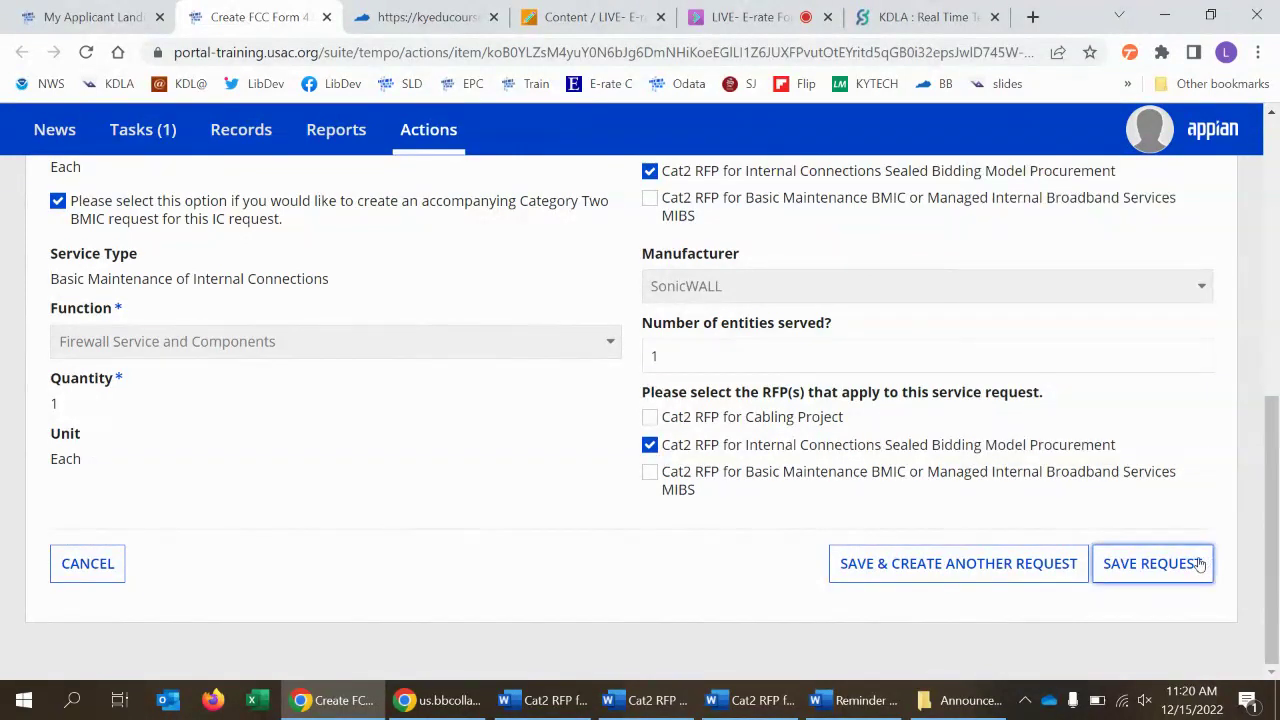
{"action": "left_click", "coordinate": [1150, 564]}
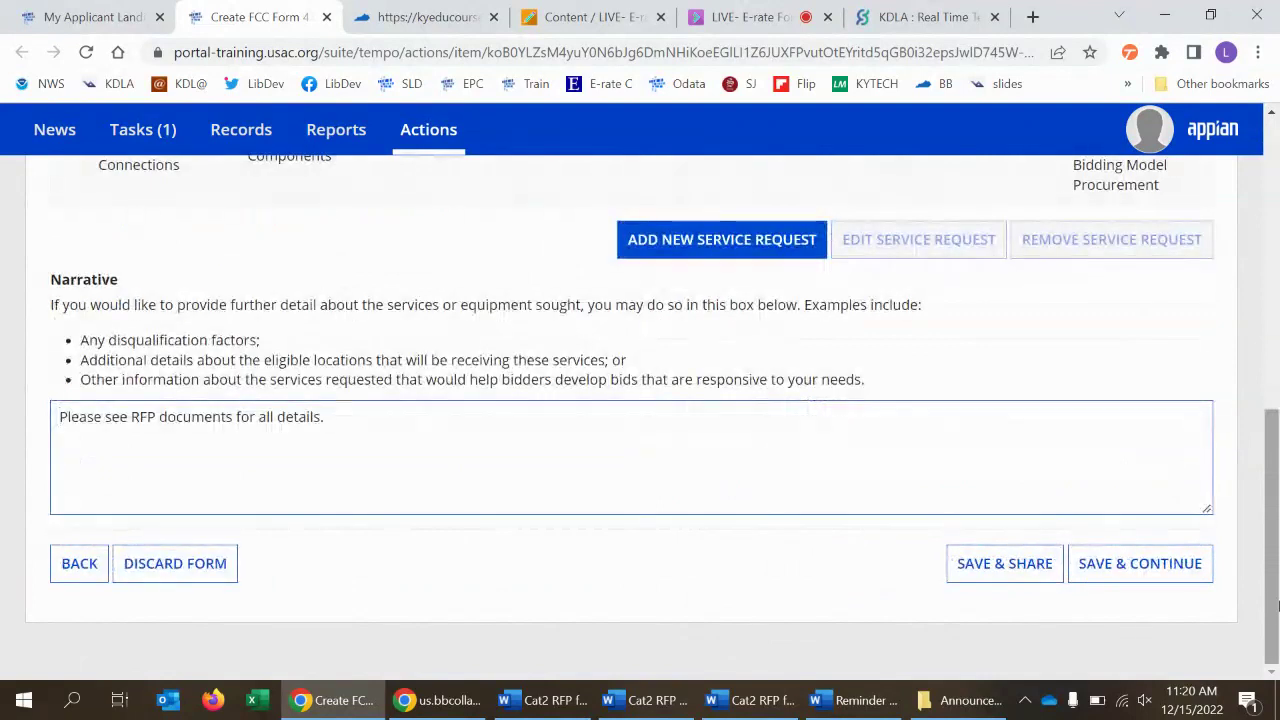
- Add a new request seeking bids for basic maintenance service, with the function Firewall Service and Components
{"action": "scroll", "coordinate": [1006, 437], "scroll_direction": "up", "scroll_amount": 2}
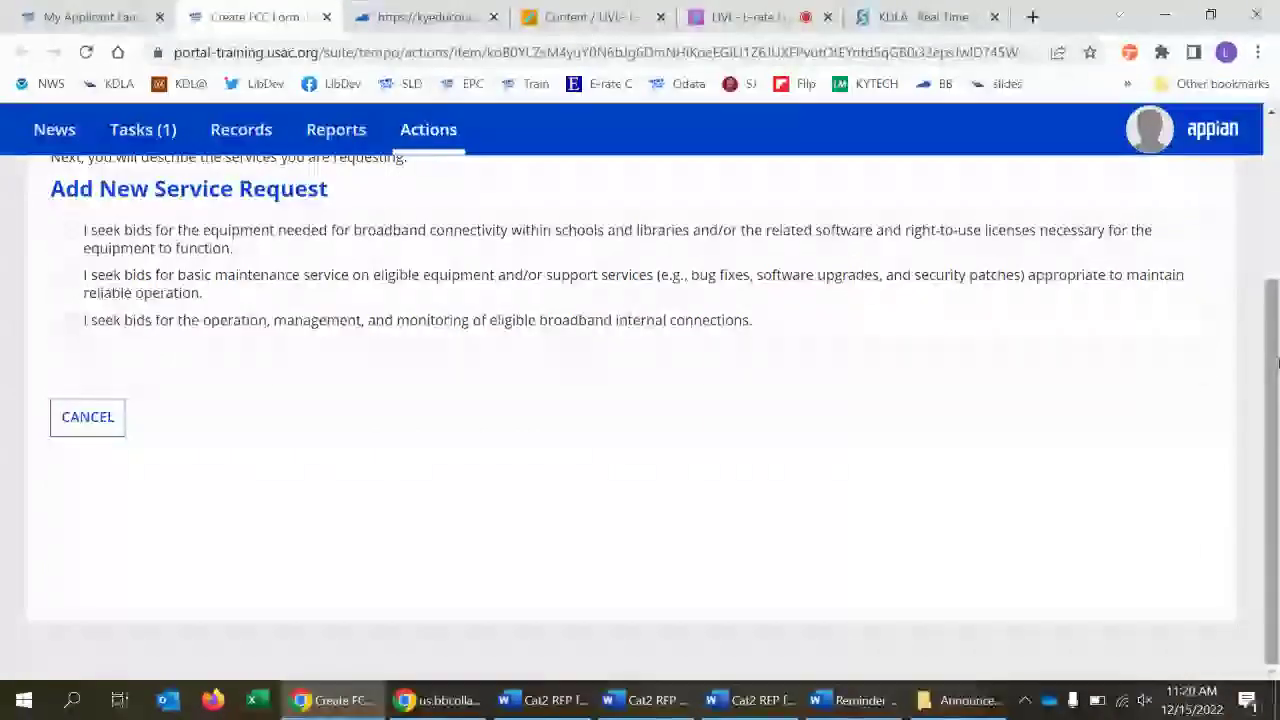
{"action": "scroll", "coordinate": [1180, 375], "scroll_direction": "up", "scroll_amount": 1}
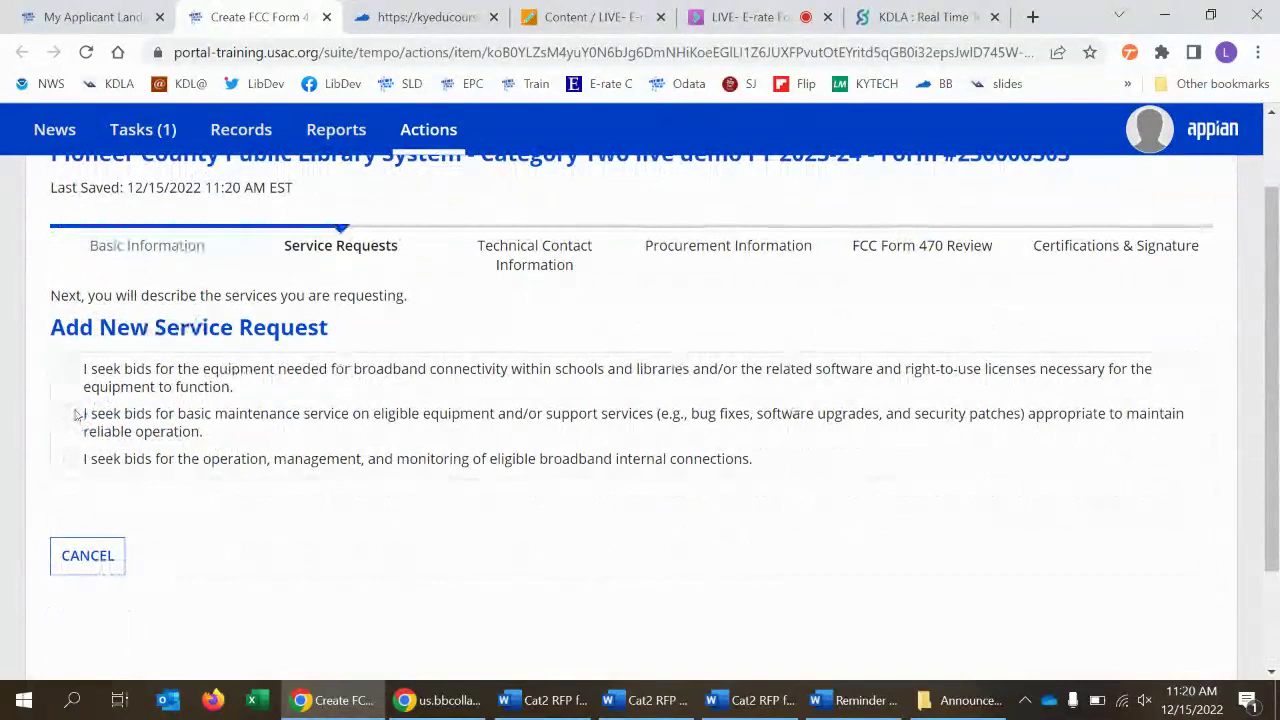
{"action": "left_click", "coordinate": [71, 413]}
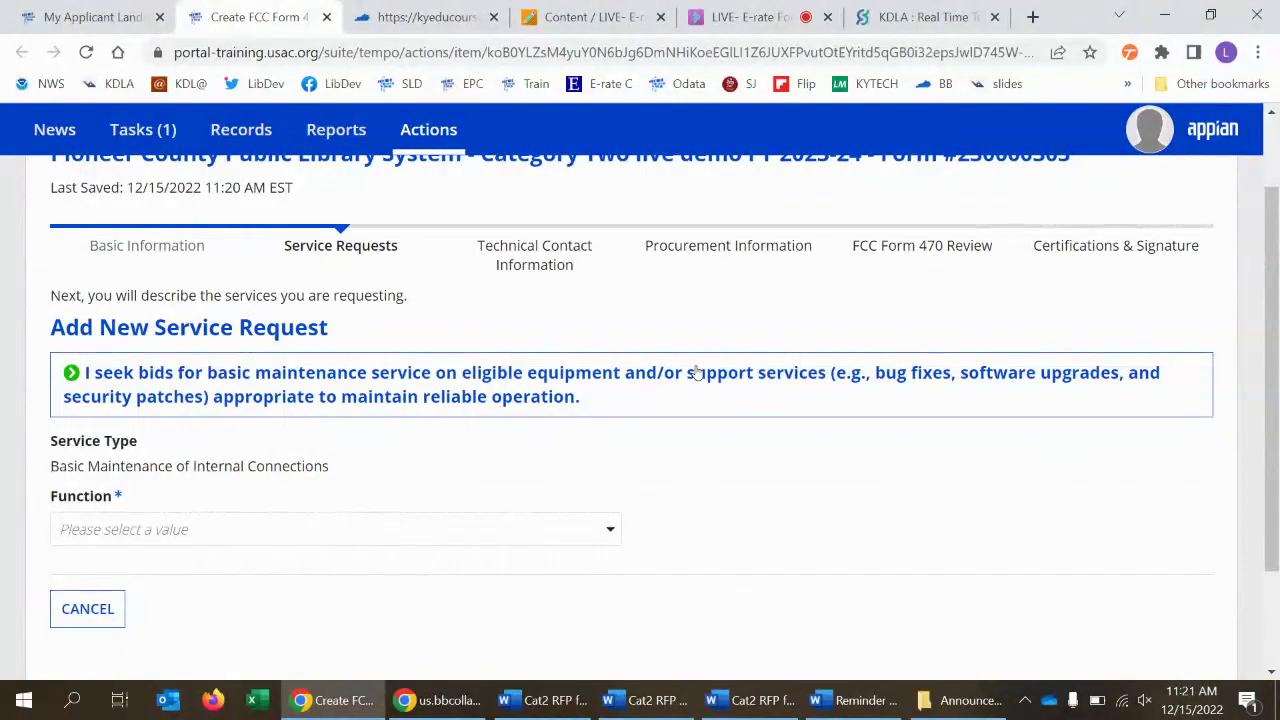
{"action": "scroll", "coordinate": [697, 372], "scroll_direction": "down", "scroll_amount": 2}
{"action": "left_click", "coordinate": [612, 389]}
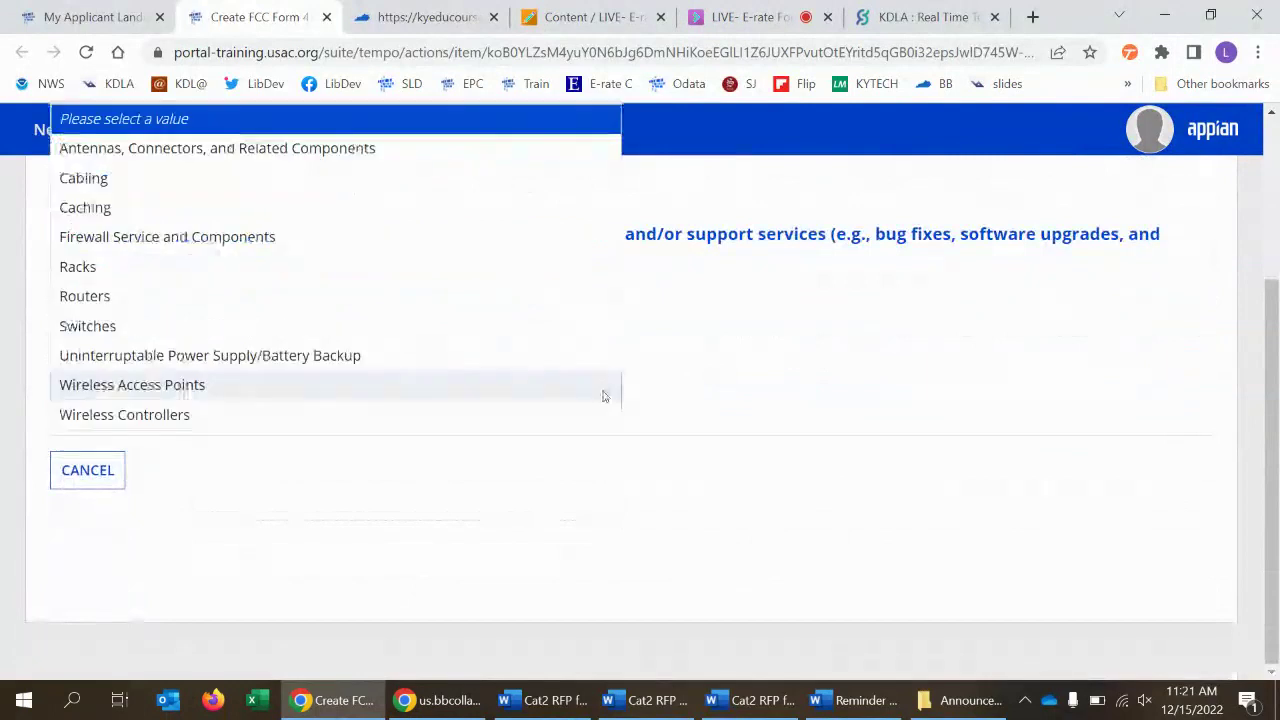
{"action": "left_click", "coordinate": [420, 237]}
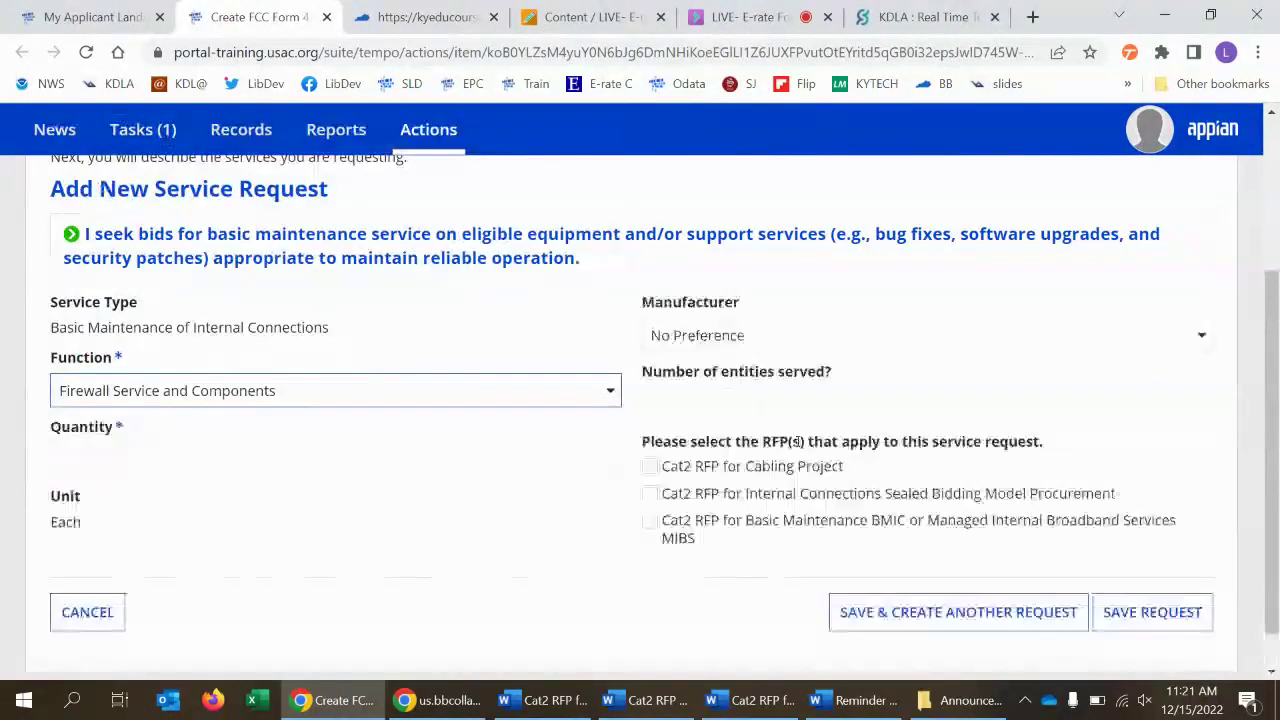
- Complete and save the basic maintenance request with quantity 1, manufacturer SonicWALL, 1 entity served and the Internal Connections Sealed Bidding Model Procurement RFP
{"action": "left_click", "coordinate": [380, 462]}
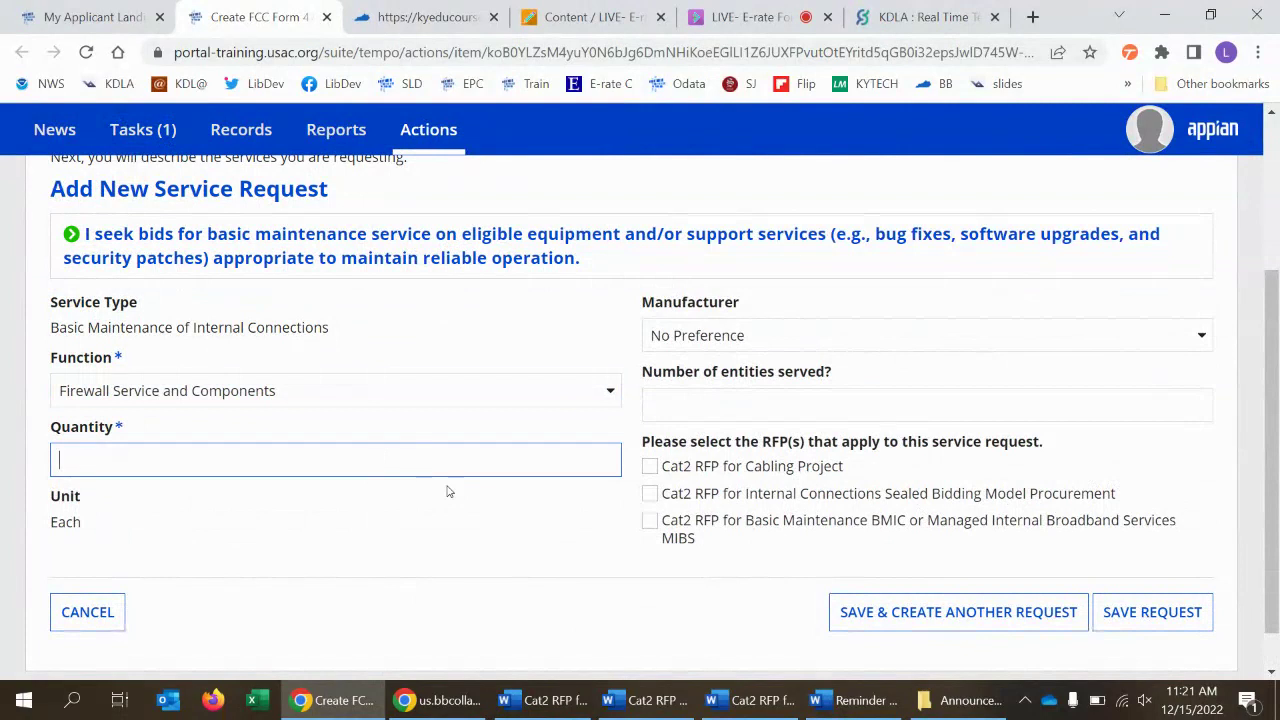
{"action": "type", "text": "1"}
{"action": "left_click", "coordinate": [834, 337]}
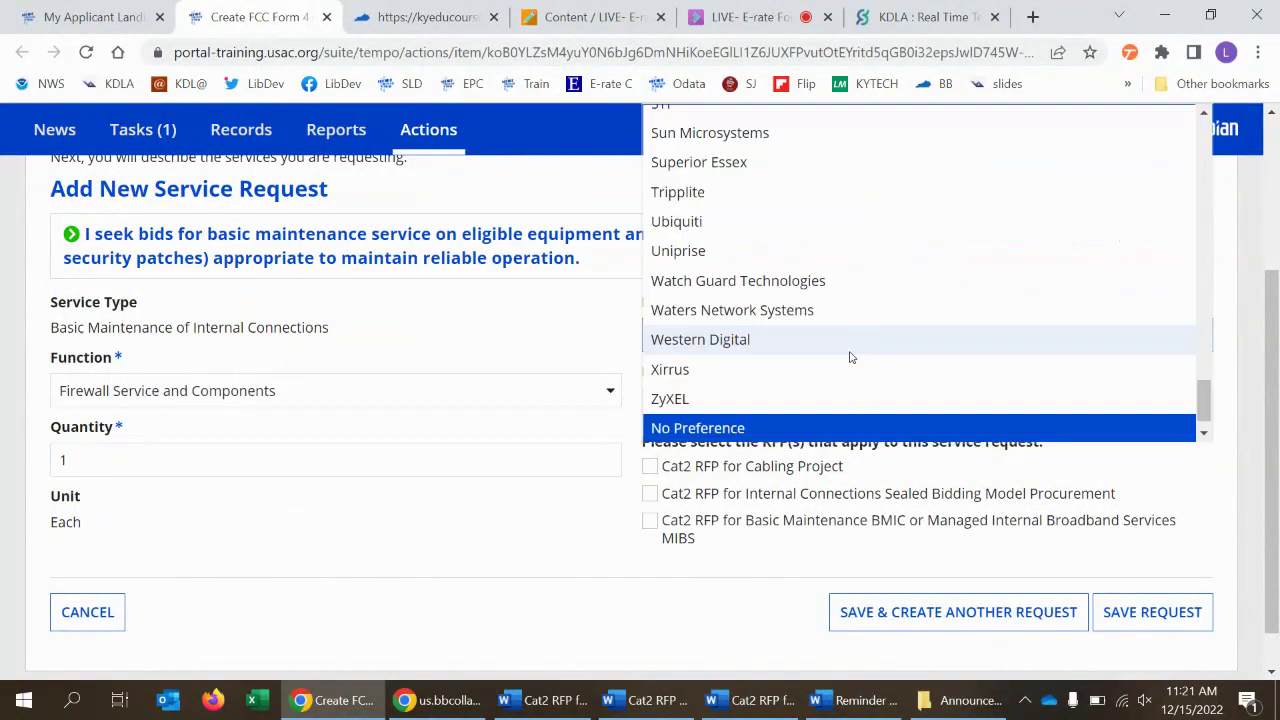
{"action": "scroll", "coordinate": [810, 320], "scroll_direction": "up", "scroll_amount": 3}
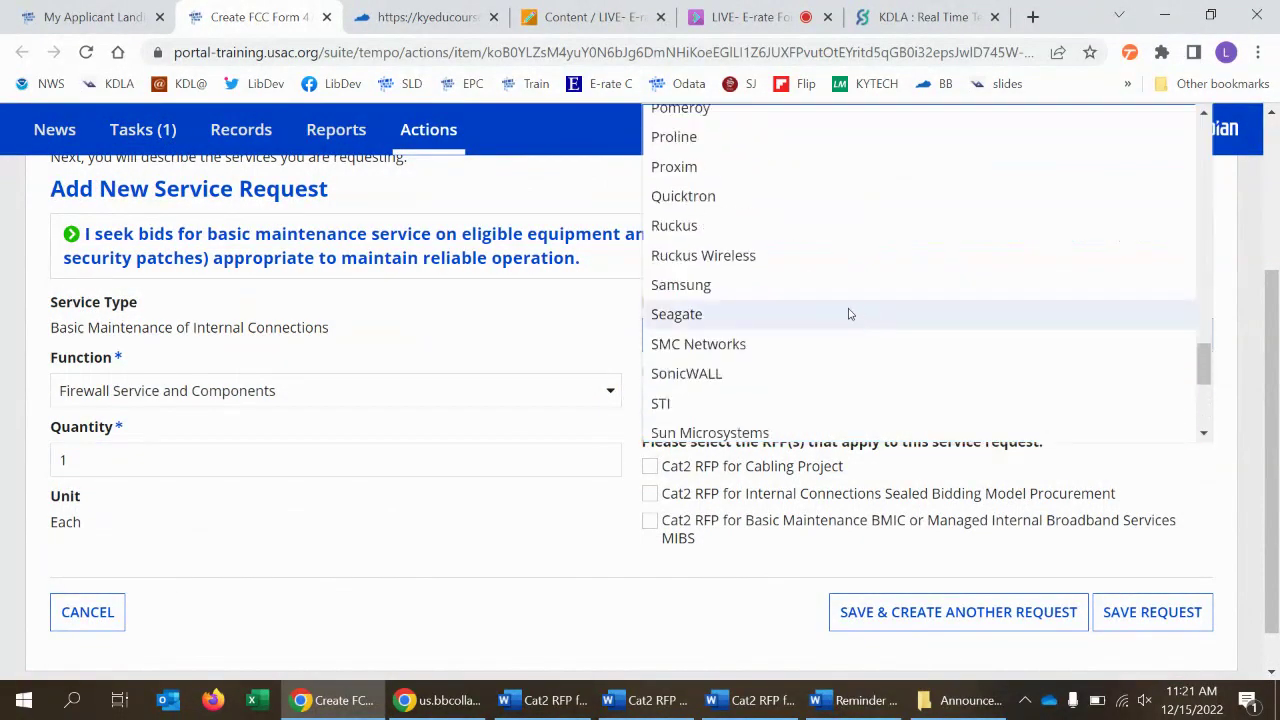
{"action": "left_click", "coordinate": [813, 373]}
{"action": "left_click", "coordinate": [702, 399]}
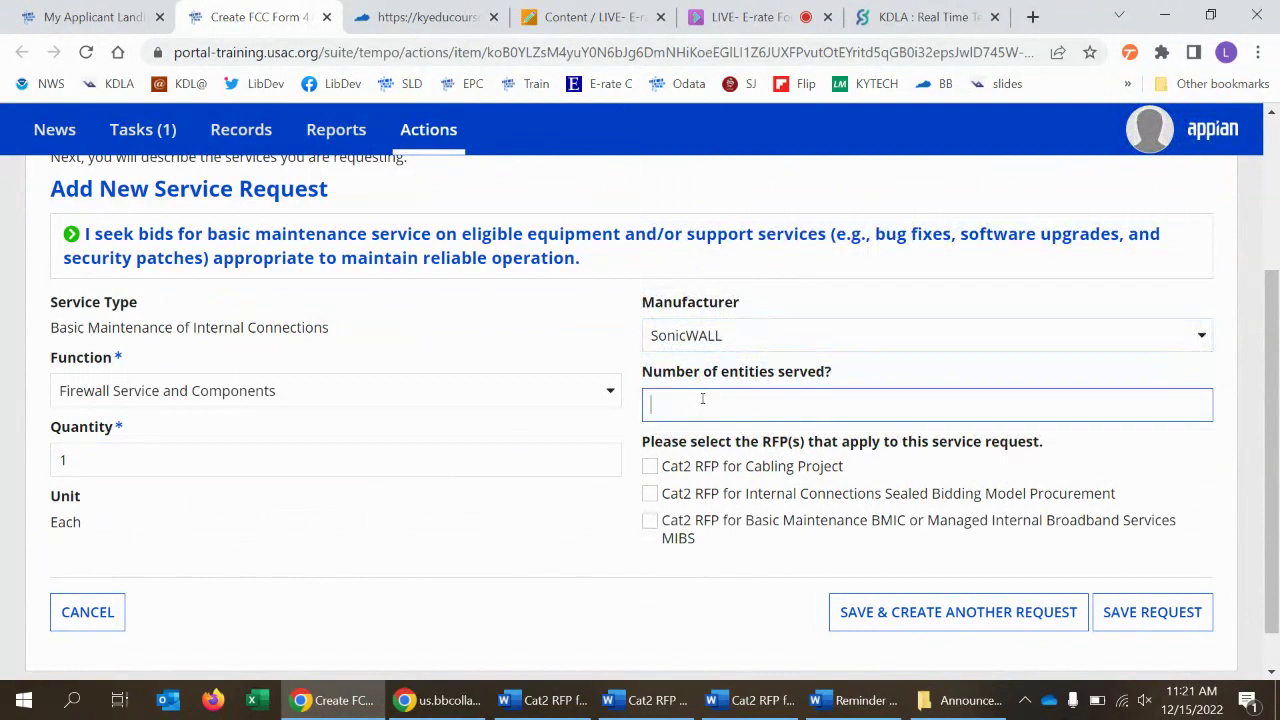
{"action": "left_click", "coordinate": [650, 493]}
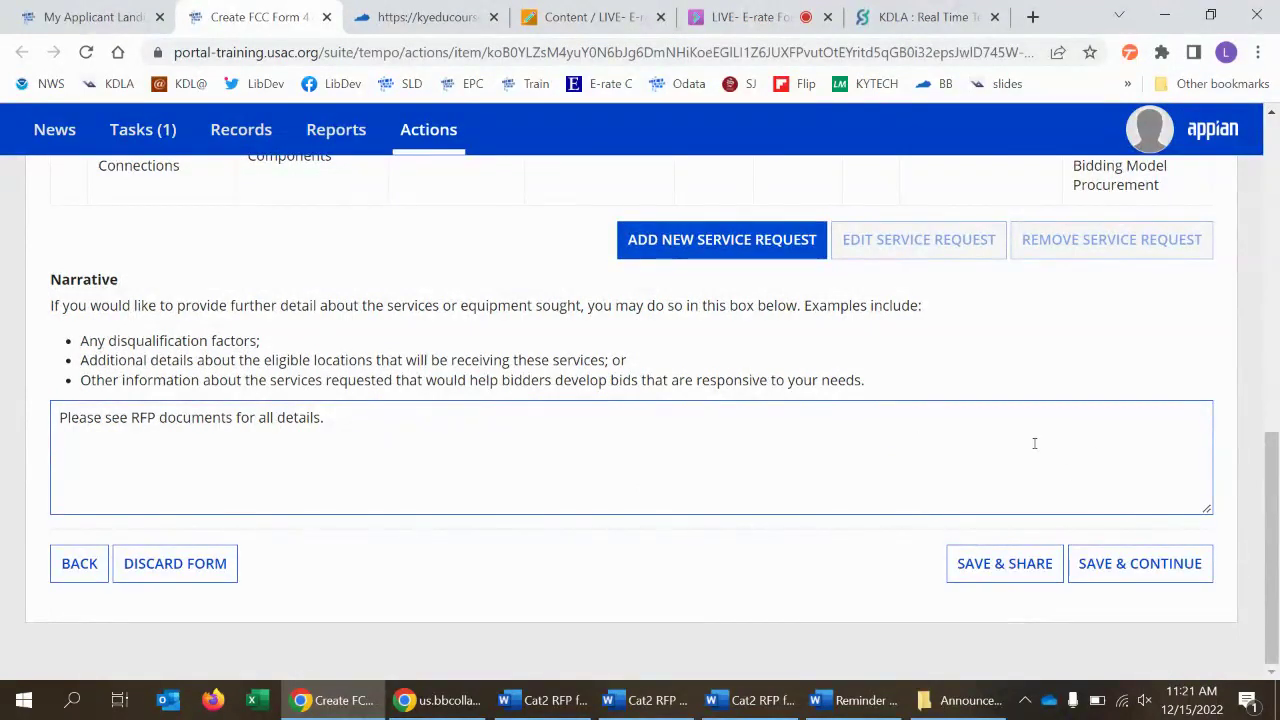
- Add a new request seeking bids for operation, management and monitoring (MIBS) using equipment currently owned or to be owned
{"action": "scroll", "coordinate": [1034, 443], "scroll_direction": "up", "scroll_amount": 3}
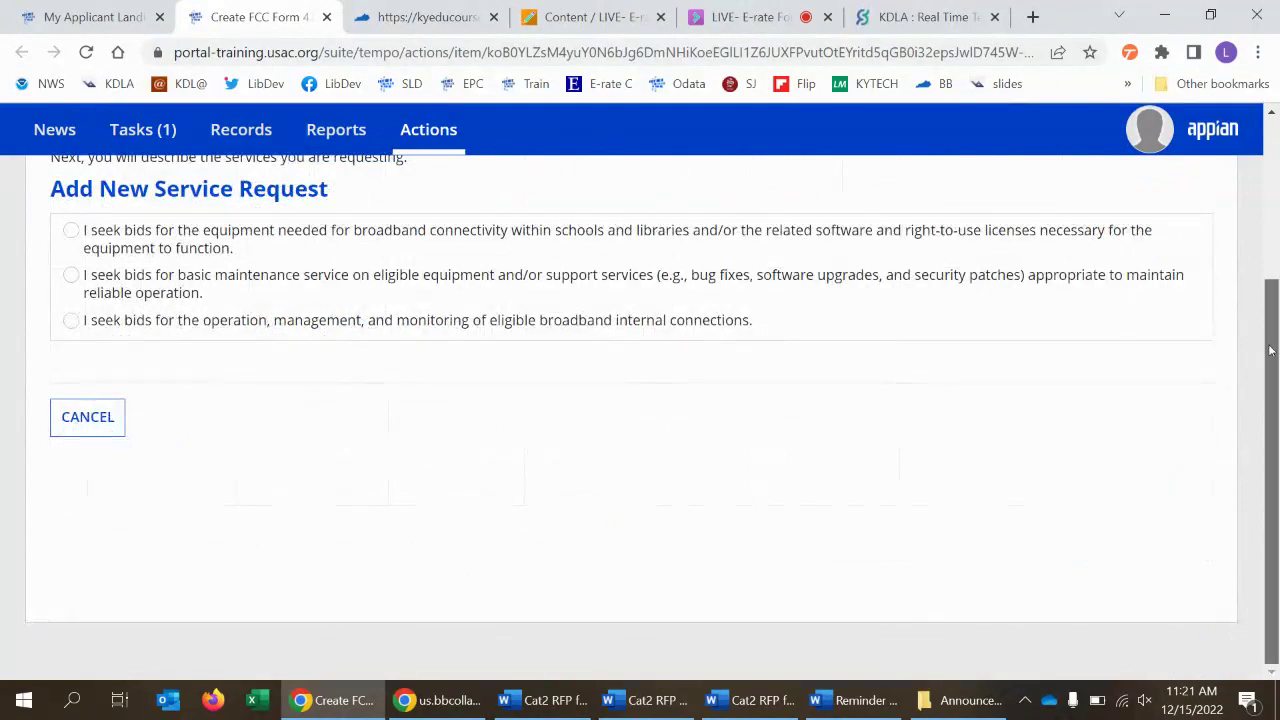
{"action": "left_click_drag", "start_coordinate": [1277, 357], "coordinate": [1277, 267]}
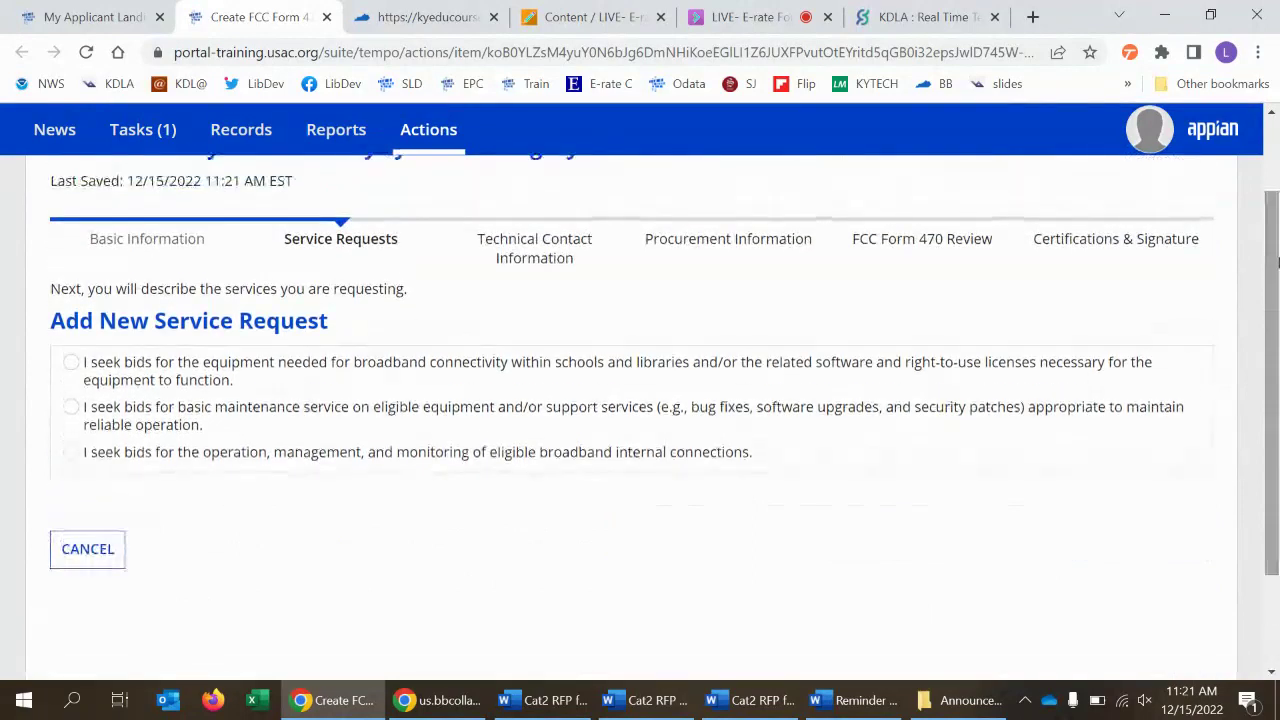
{"action": "left_click", "coordinate": [71, 455]}
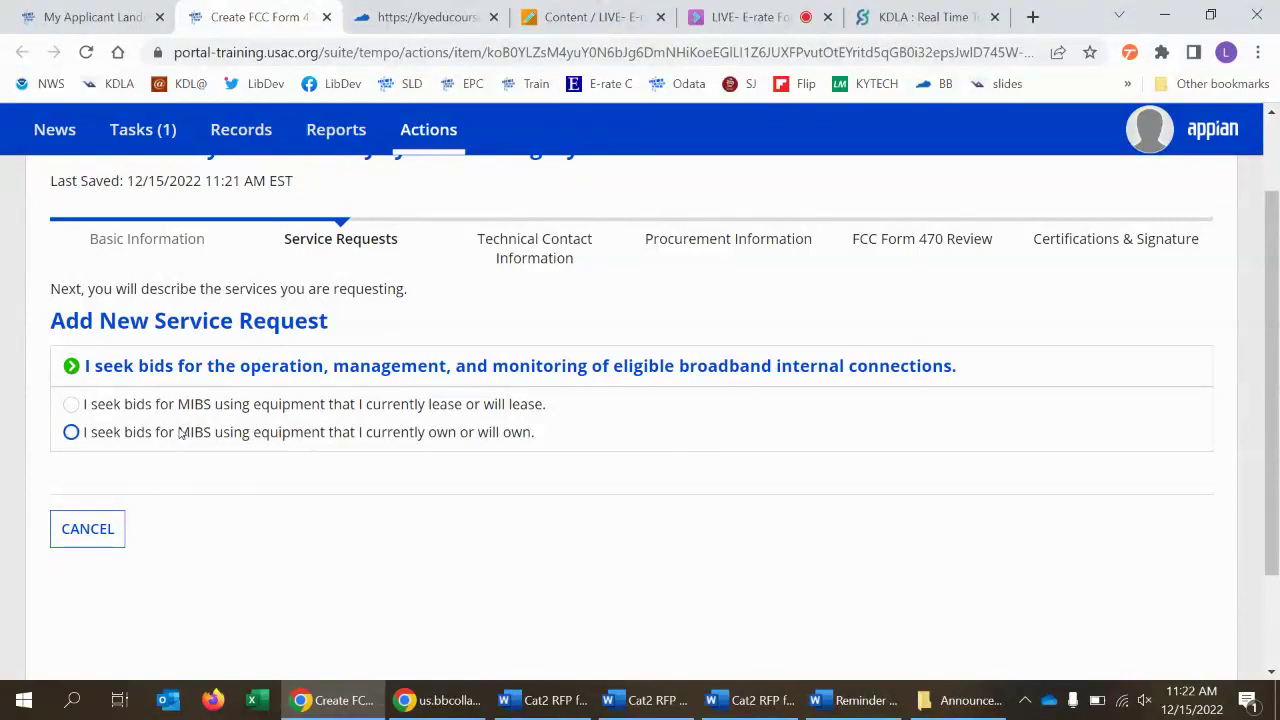
{"action": "left_click", "coordinate": [70, 432]}
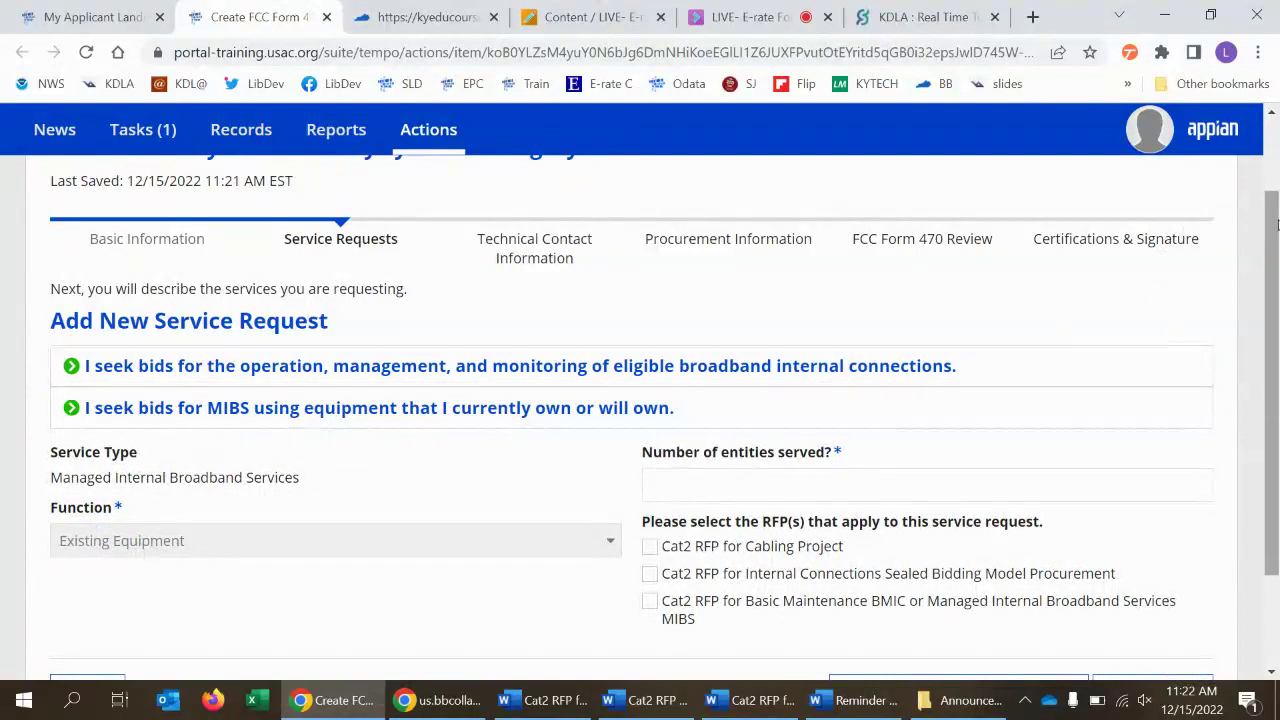
- Set the MIBS request's number of entities served to 1, apply the Basic Maintenance BMIC or Managed Internal Broadband Services RFP, and save the request
{"action": "scroll", "coordinate": [604, 432], "scroll_direction": "down", "scroll_amount": 1}
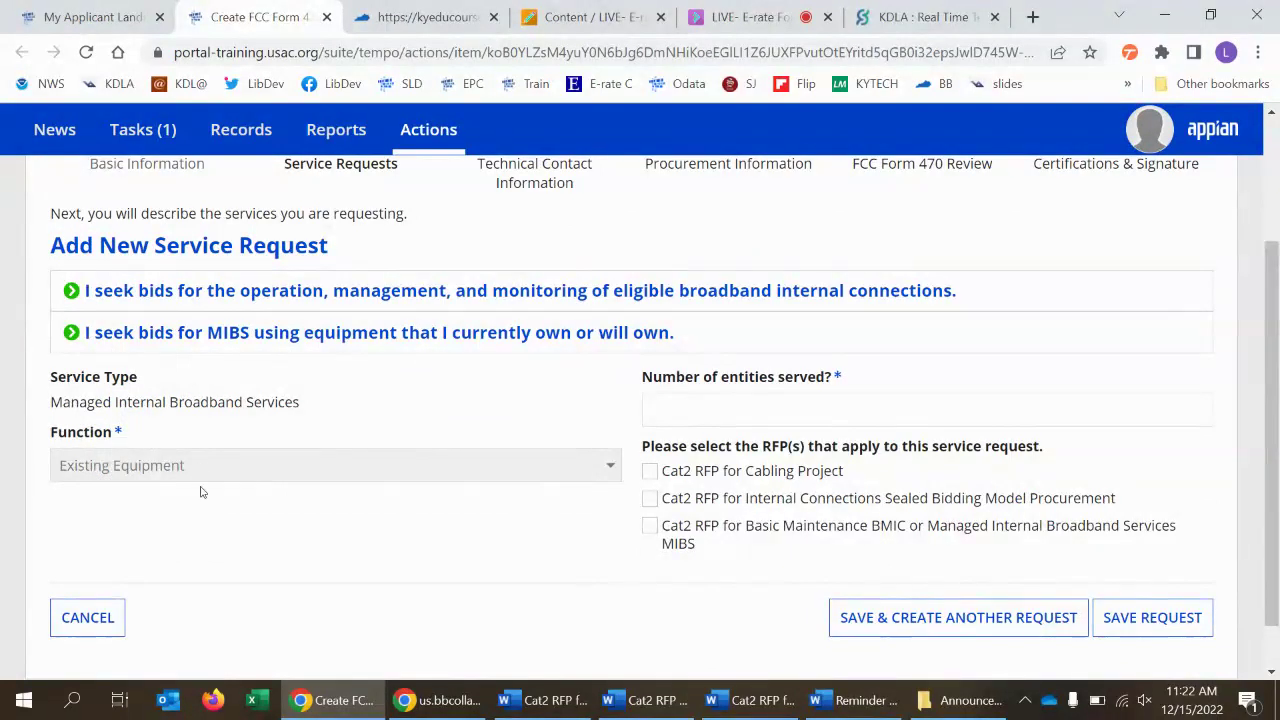
{"action": "left_click", "coordinate": [860, 417]}
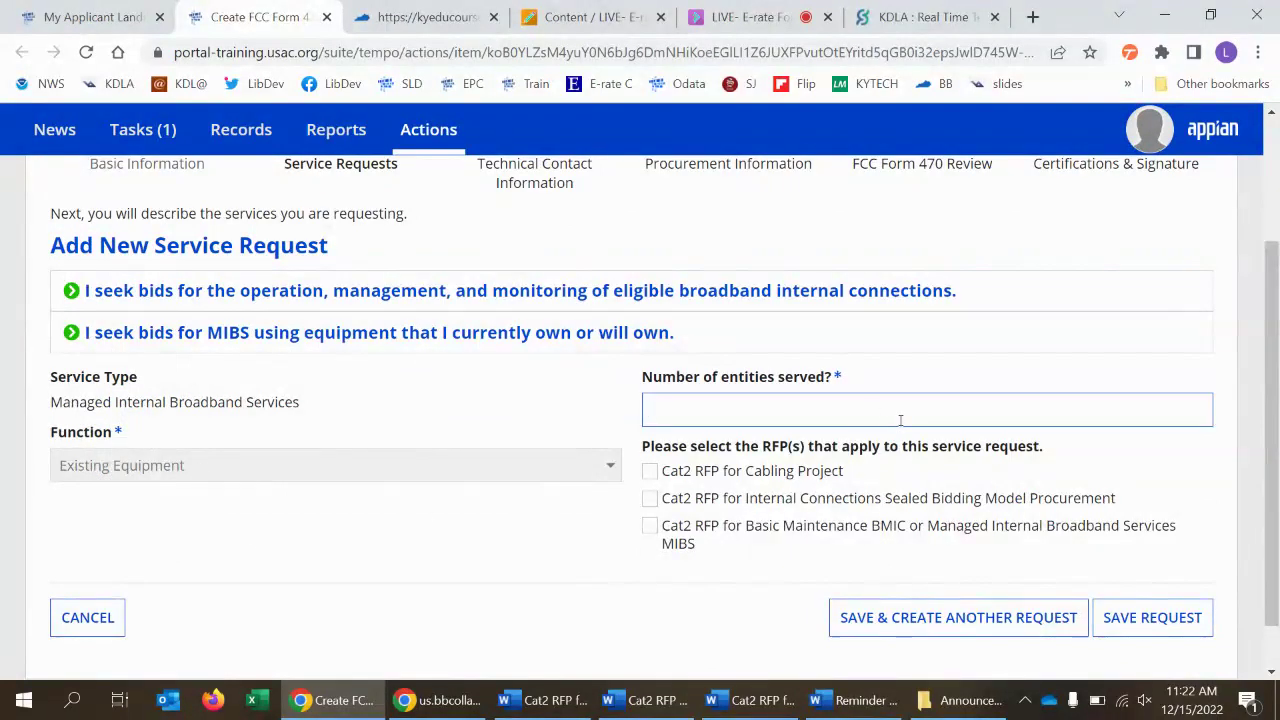
{"action": "type", "text": "1"}
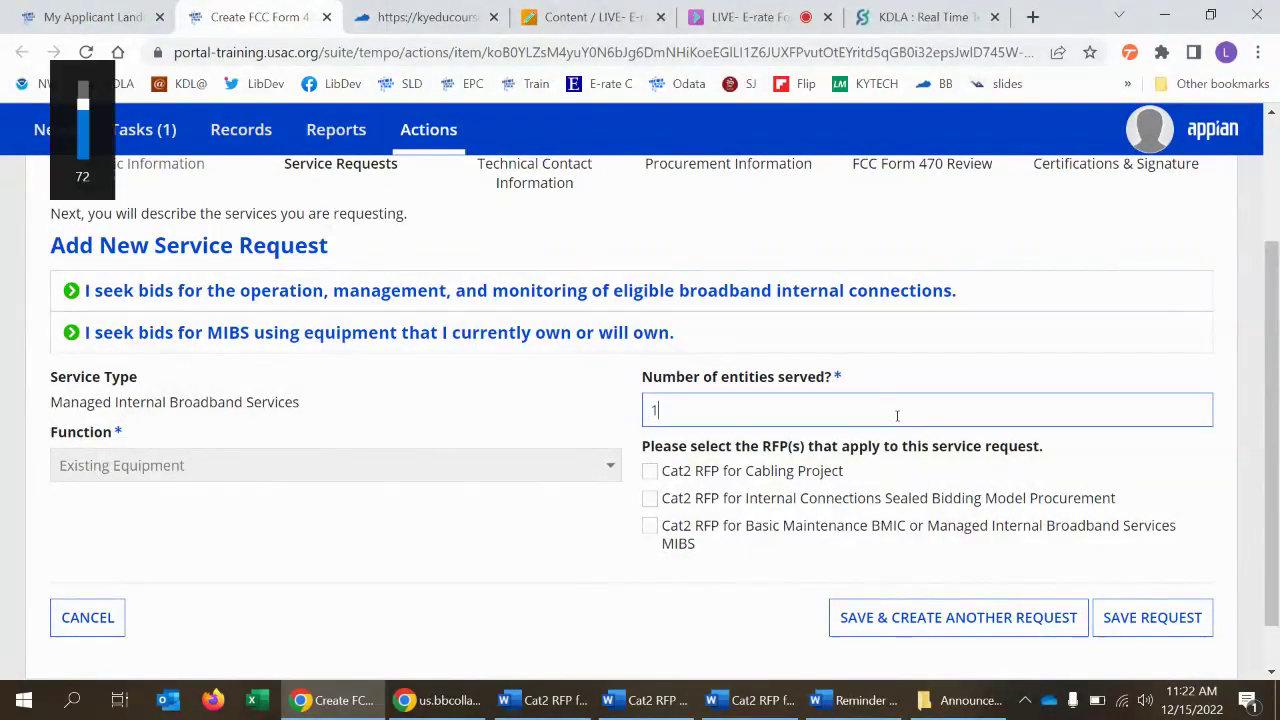
{"action": "left_click", "coordinate": [806, 502]}
{"action": "left_click", "coordinate": [647, 505]}
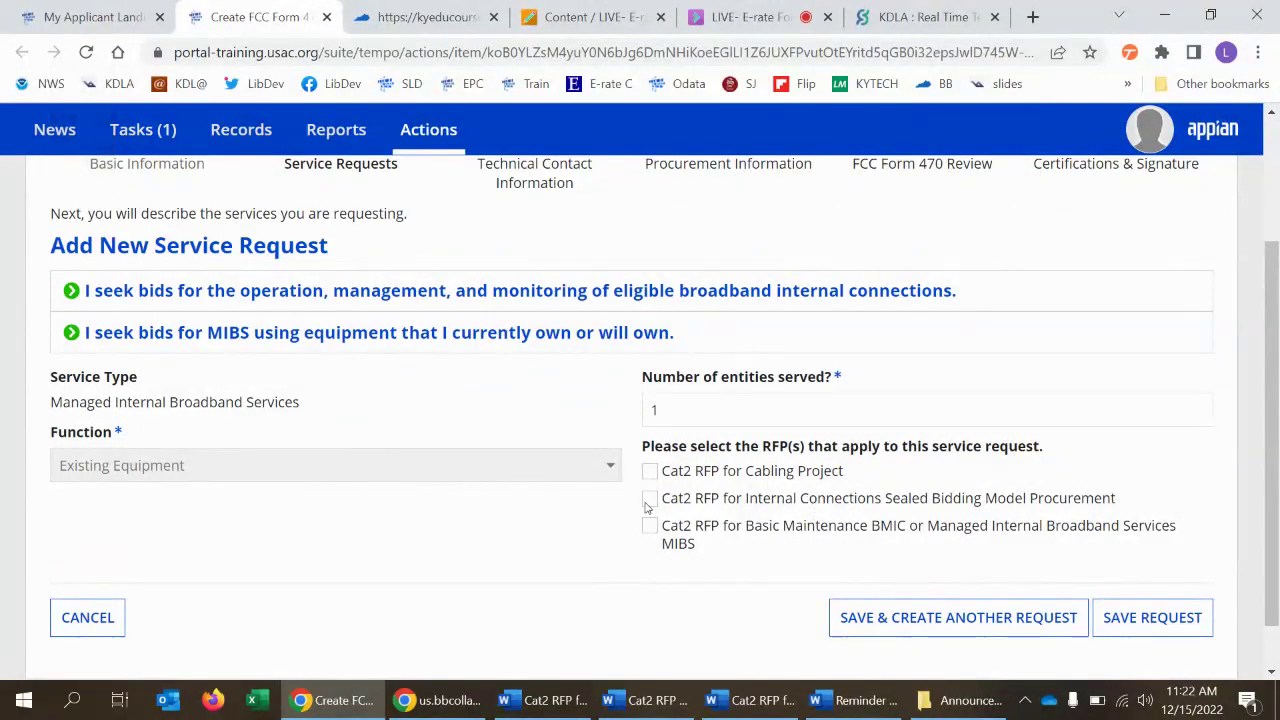
{"action": "left_click", "coordinate": [648, 503]}
{"action": "left_click", "coordinate": [655, 503]}
{"action": "left_click", "coordinate": [650, 526]}
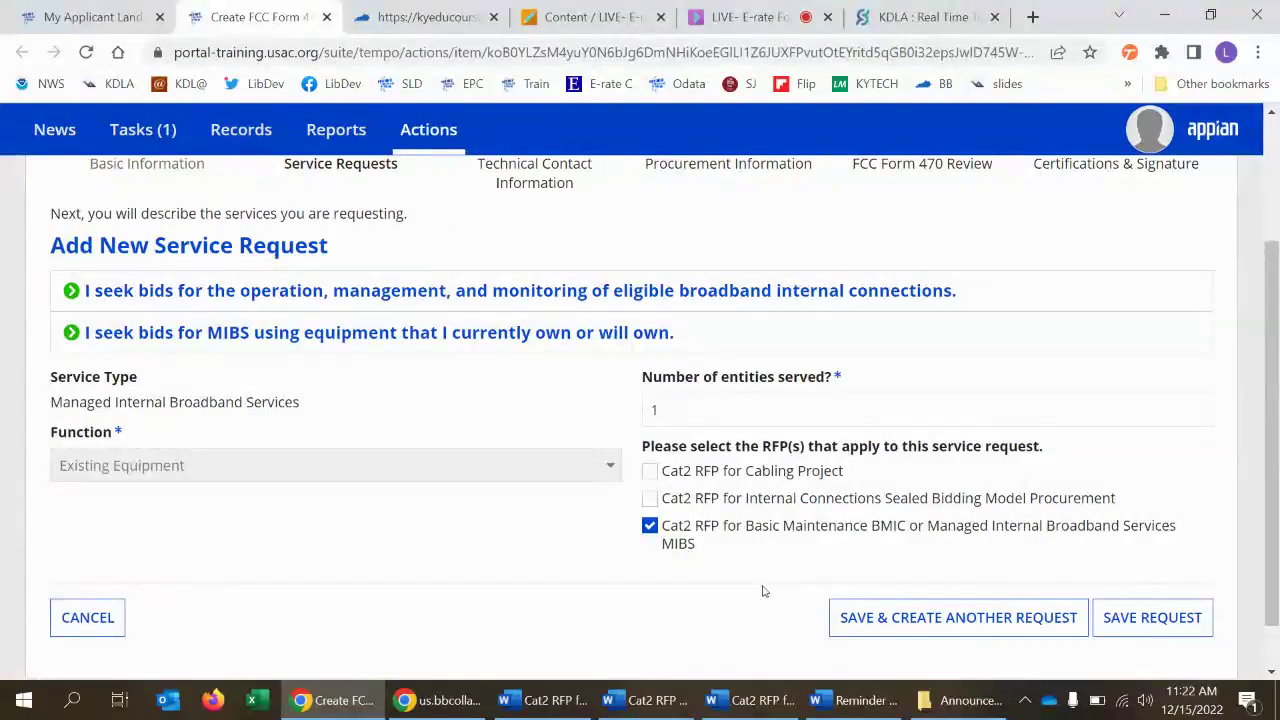
{"action": "left_click", "coordinate": [1206, 624]}
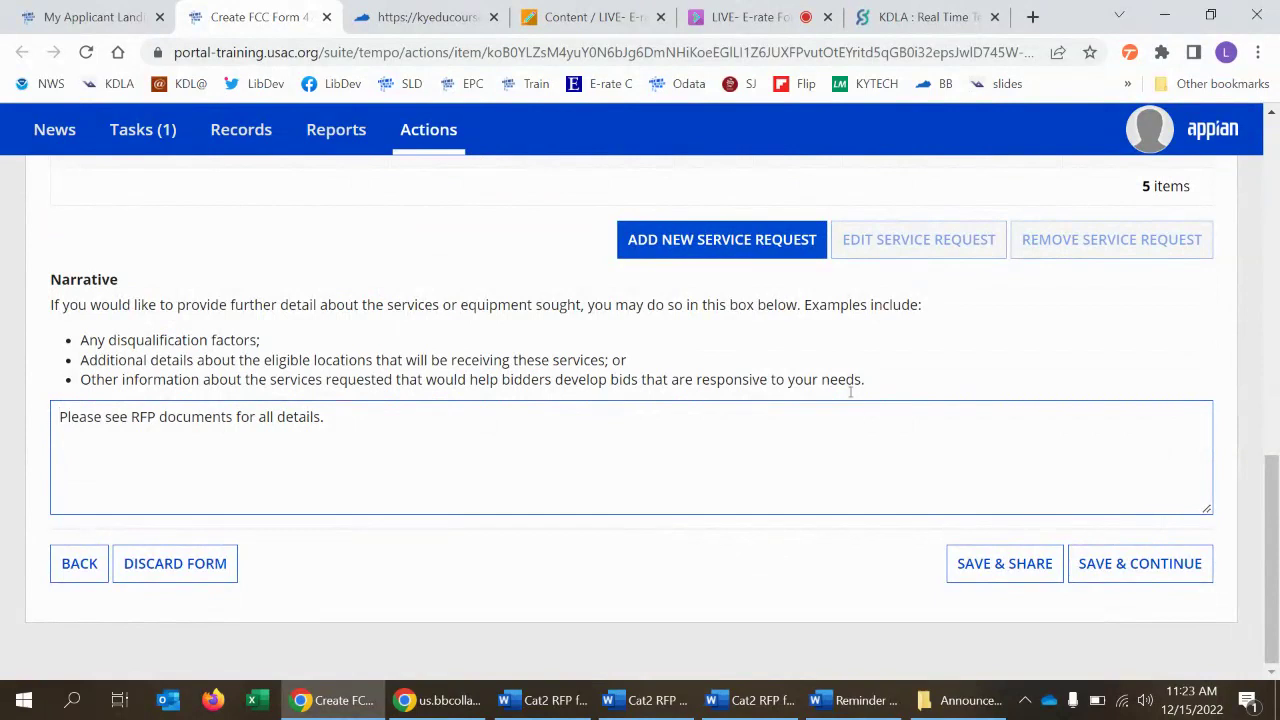
{"action": "scroll", "coordinate": [820, 385], "scroll_direction": "up", "scroll_amount": 5}
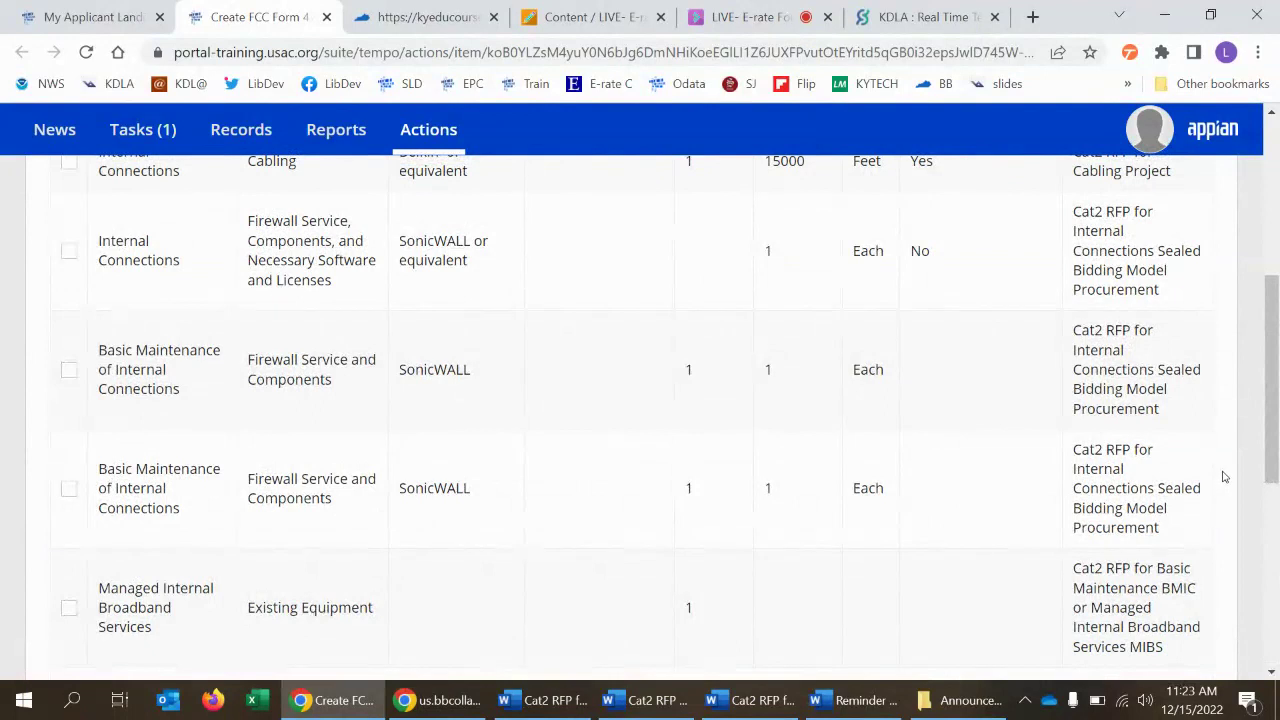
{"action": "scroll", "coordinate": [1236, 492], "scroll_direction": "down", "scroll_amount": 2}
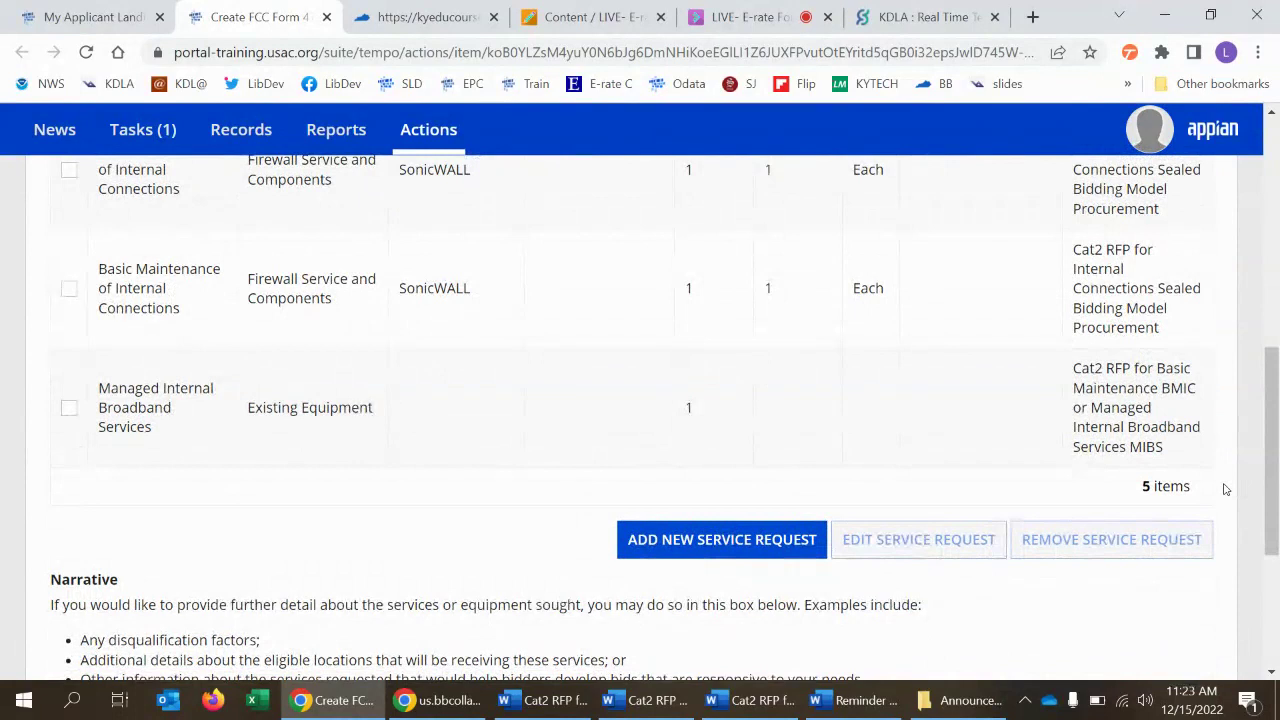
- Keep the narrative "Please see RFP documents for all details." and save the service requests, continuing to the technical contact information
{"action": "left_click_drag", "start_coordinate": [1275, 422], "coordinate": [1271, 568]}
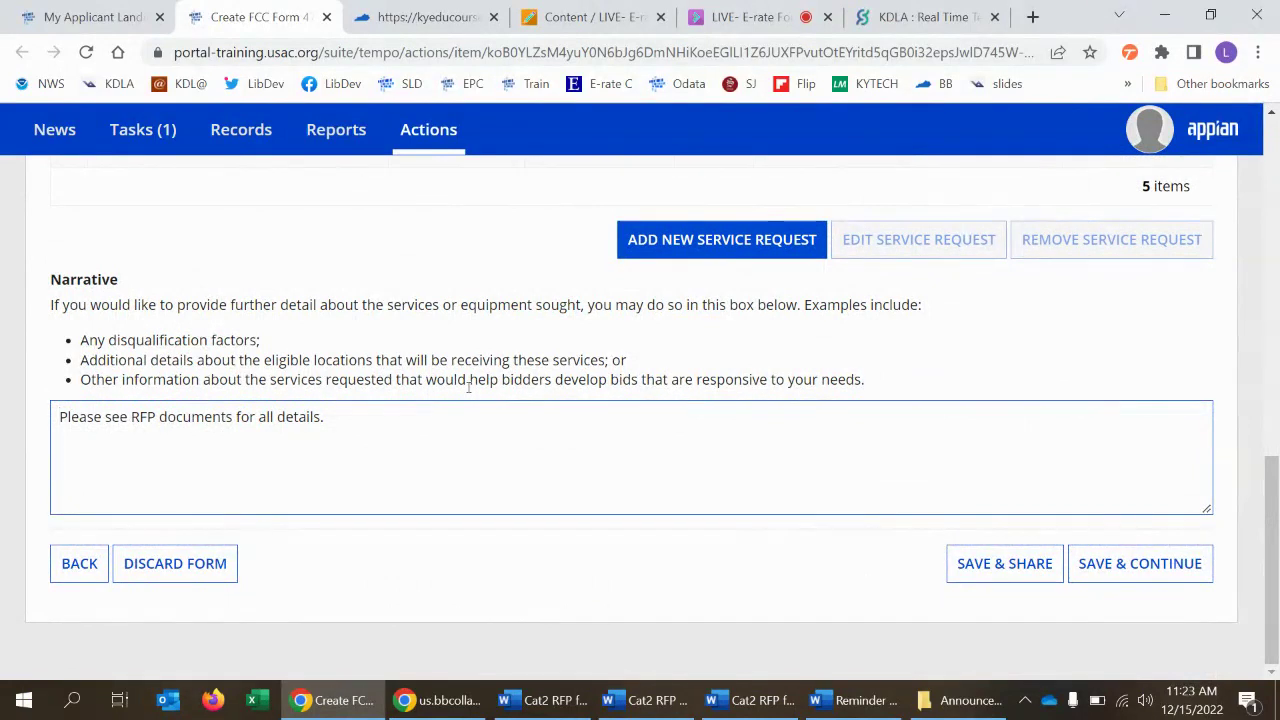
{"action": "left_click_drag", "start_coordinate": [350, 409], "coordinate": [54, 426]}
{"action": "left_click", "coordinate": [564, 468]}
{"action": "left_click", "coordinate": [1116, 572]}
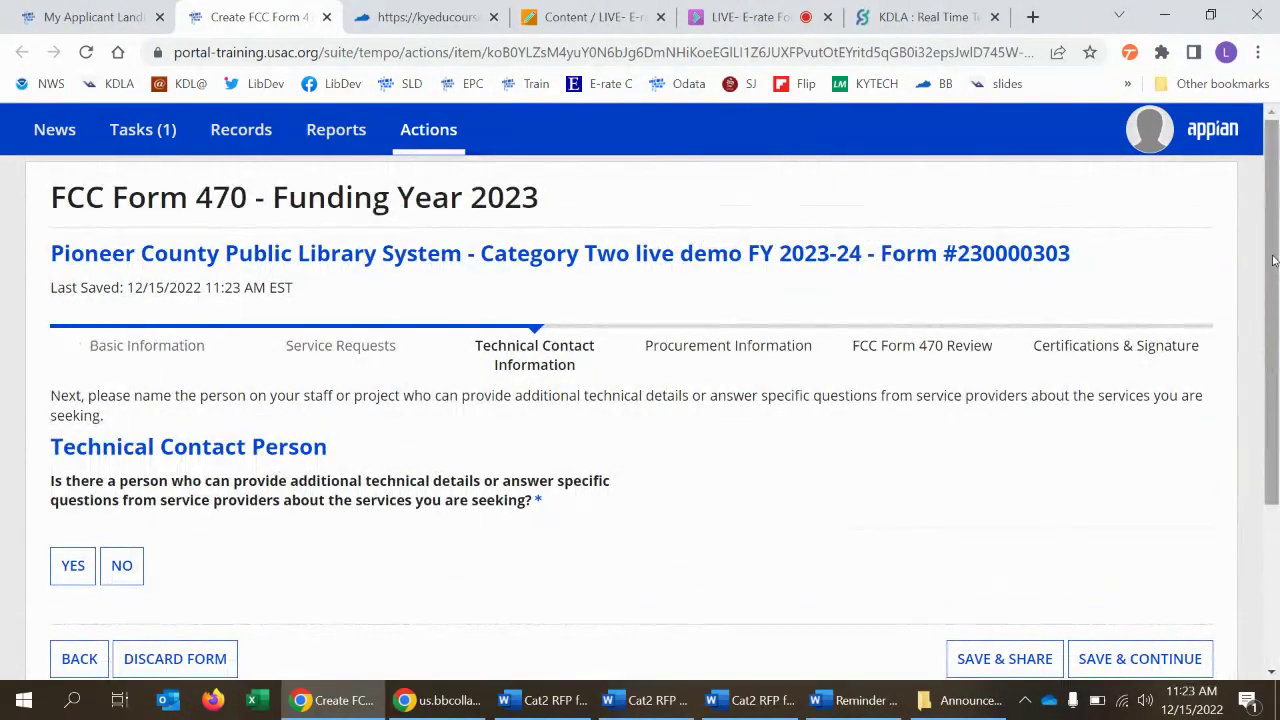
- Answer No to having a technical contact person, then save and continue to the procurement information
{"action": "left_click_drag", "start_coordinate": [1266, 253], "coordinate": [1276, 385]}
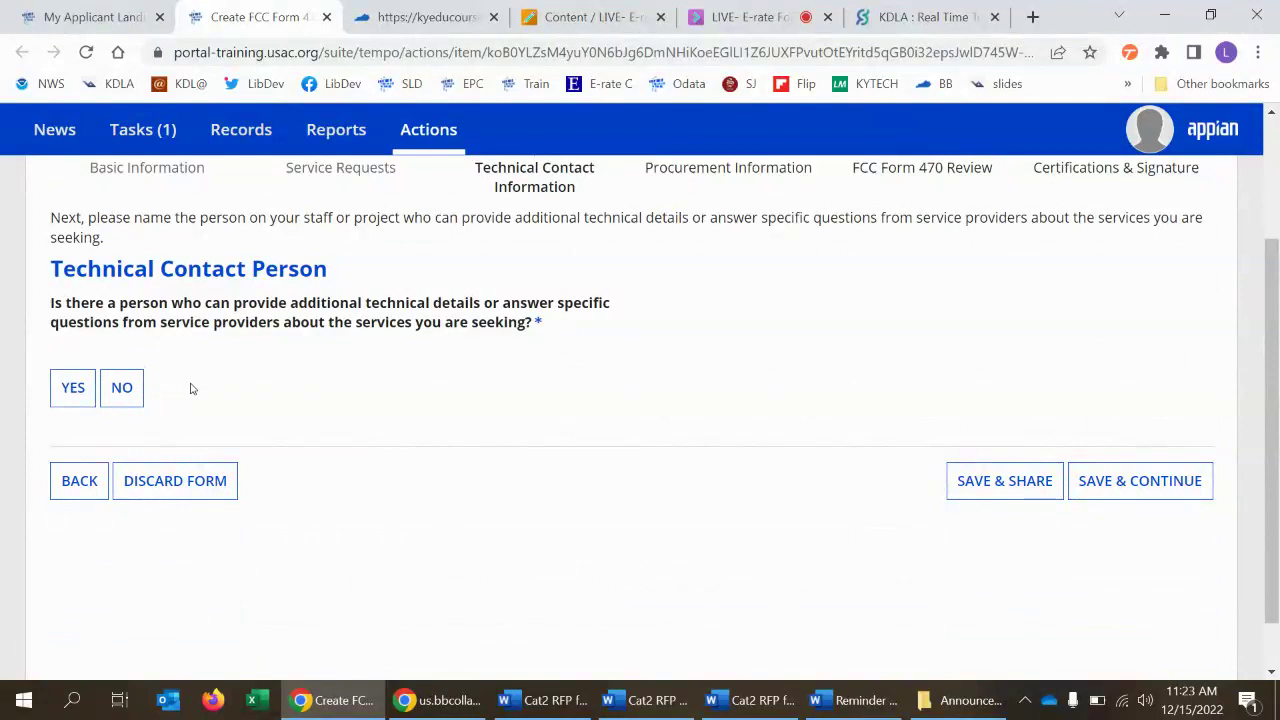
{"action": "left_click", "coordinate": [120, 388]}
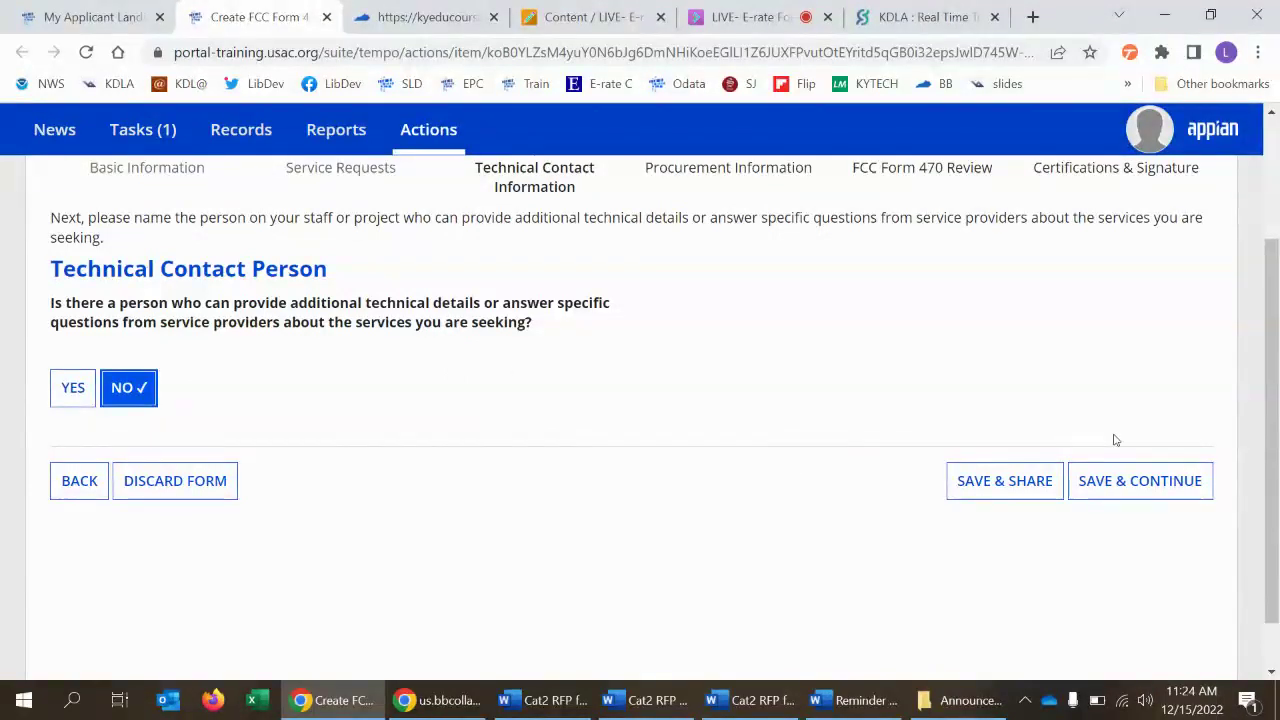
{"action": "left_click", "coordinate": [1150, 481]}
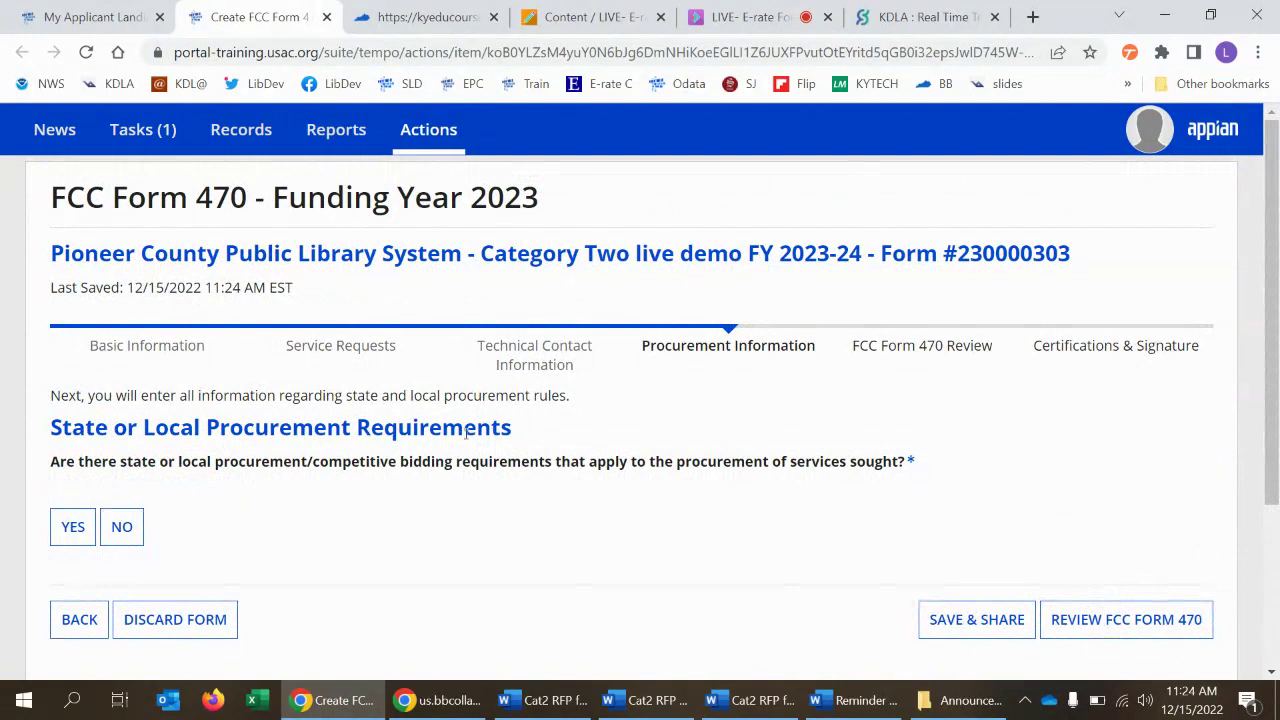
- Answer Yes to procurement requirements, describe them as "Pioneer County Public Library has adopted the Kentucky Model Procurement Code for Local Government.", and proceed to form review
{"action": "scroll", "coordinate": [466, 432], "scroll_direction": "down", "scroll_amount": 2}
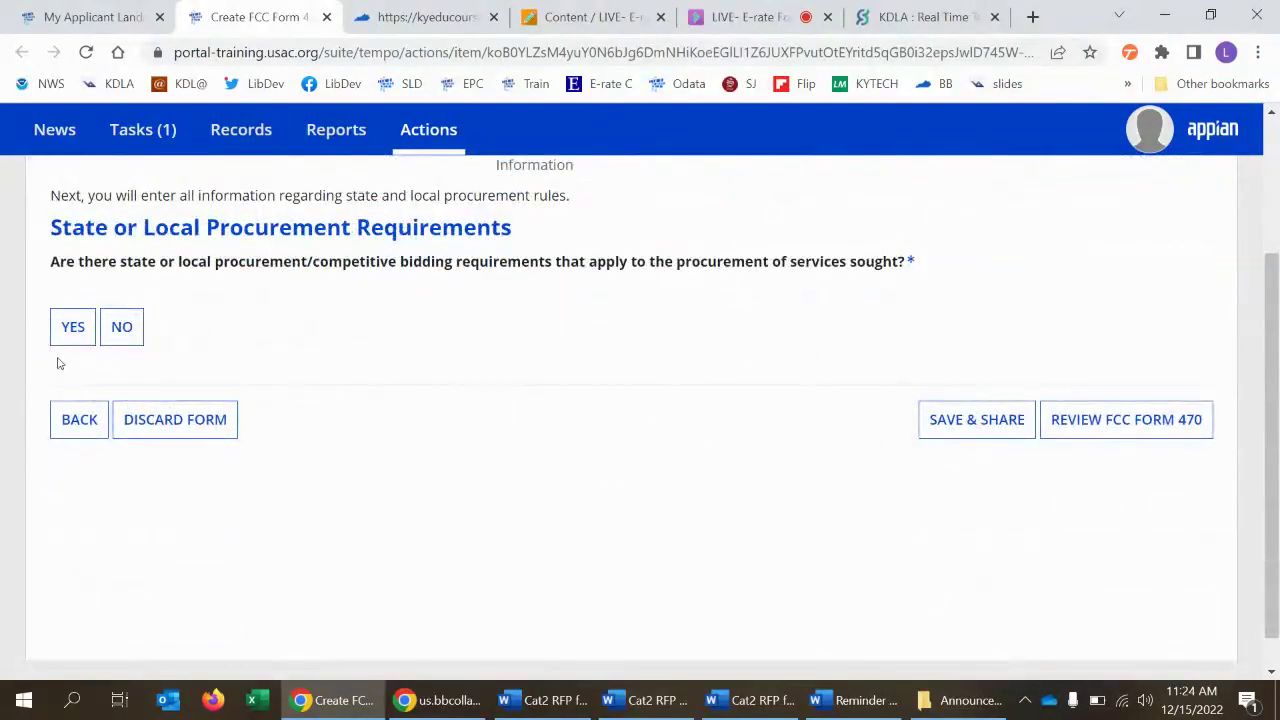
{"action": "left_click", "coordinate": [72, 338]}
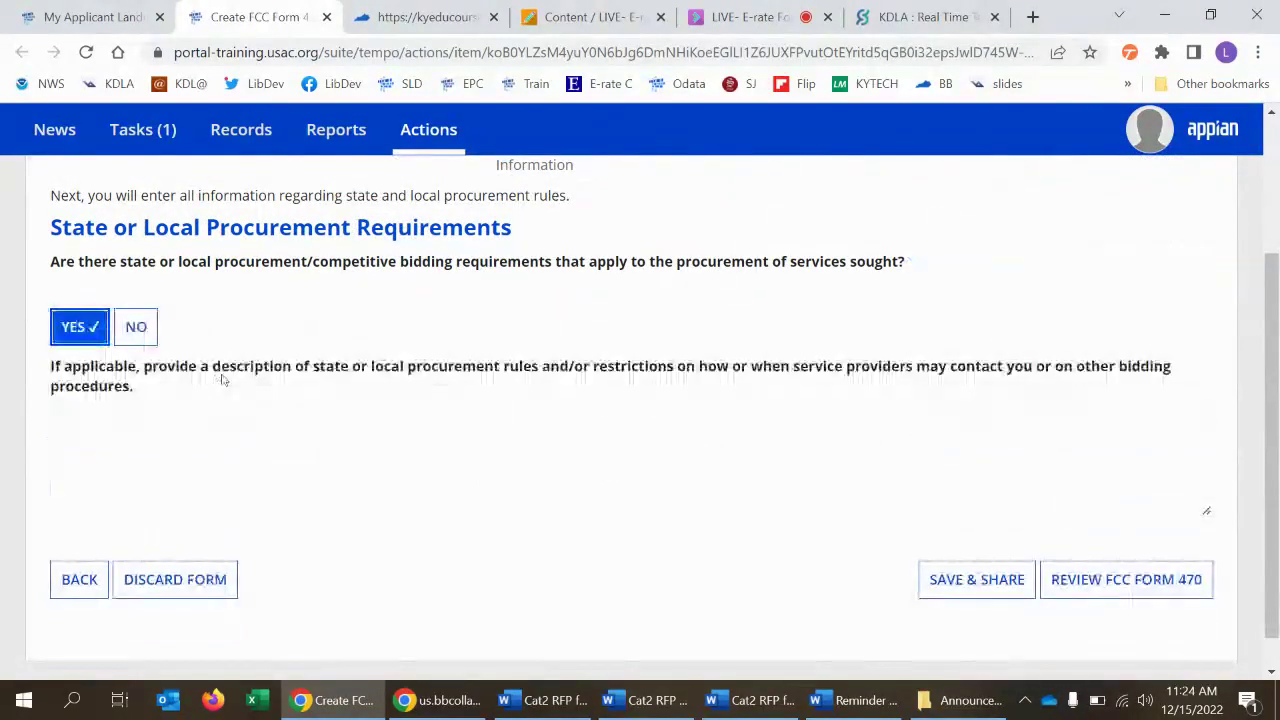
{"action": "left_click", "coordinate": [254, 414]}
{"action": "type", "text": "Pio"}
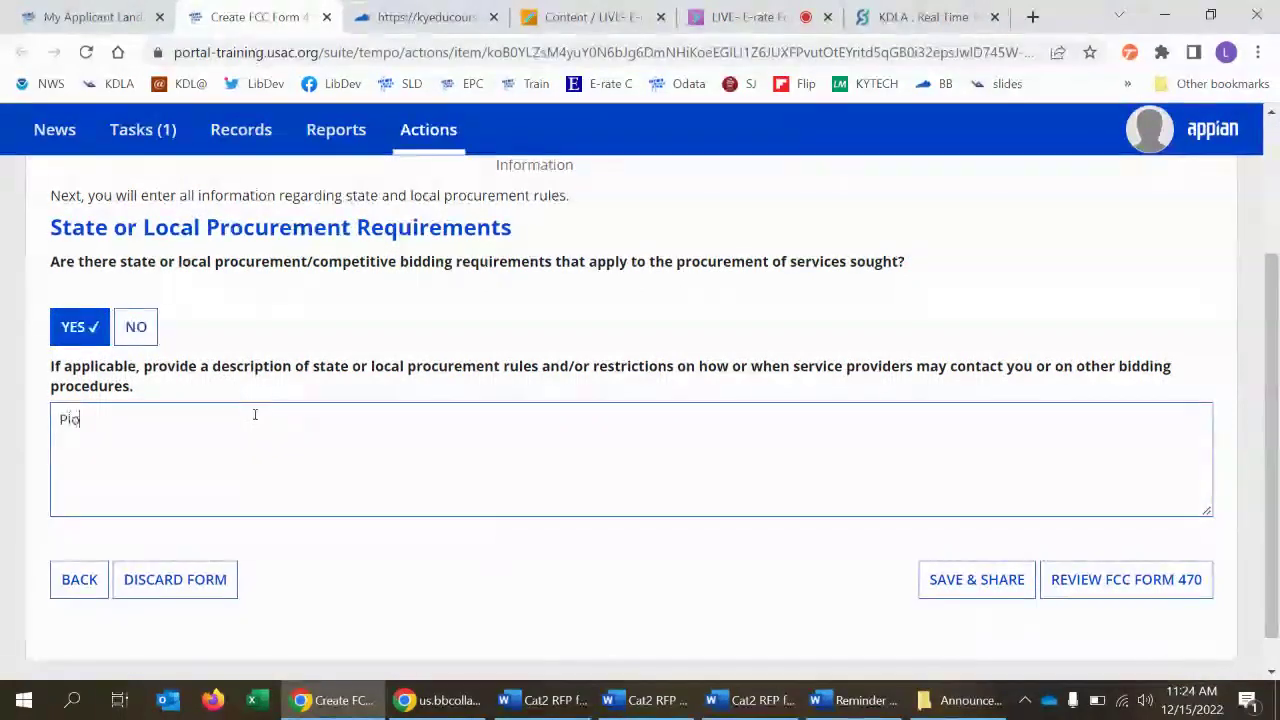
{"action": "type", "text": "neer "}
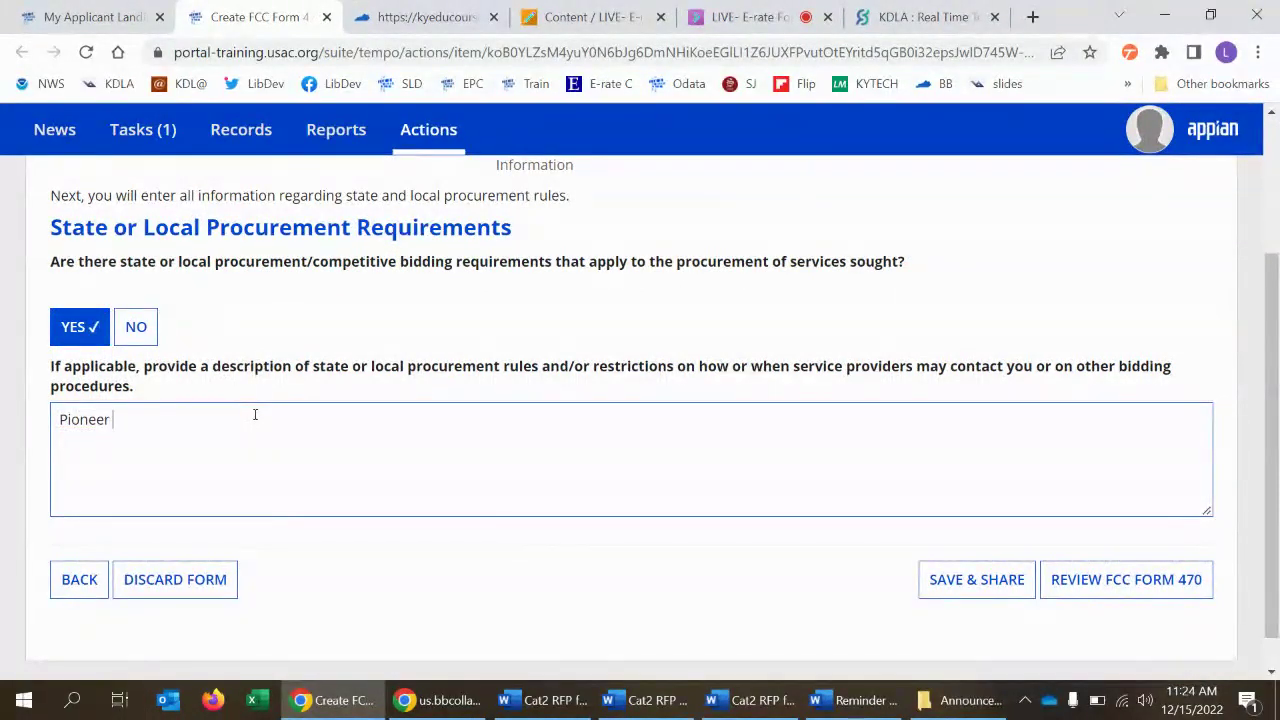
{"action": "type", "text": "County Public Library has adop"}
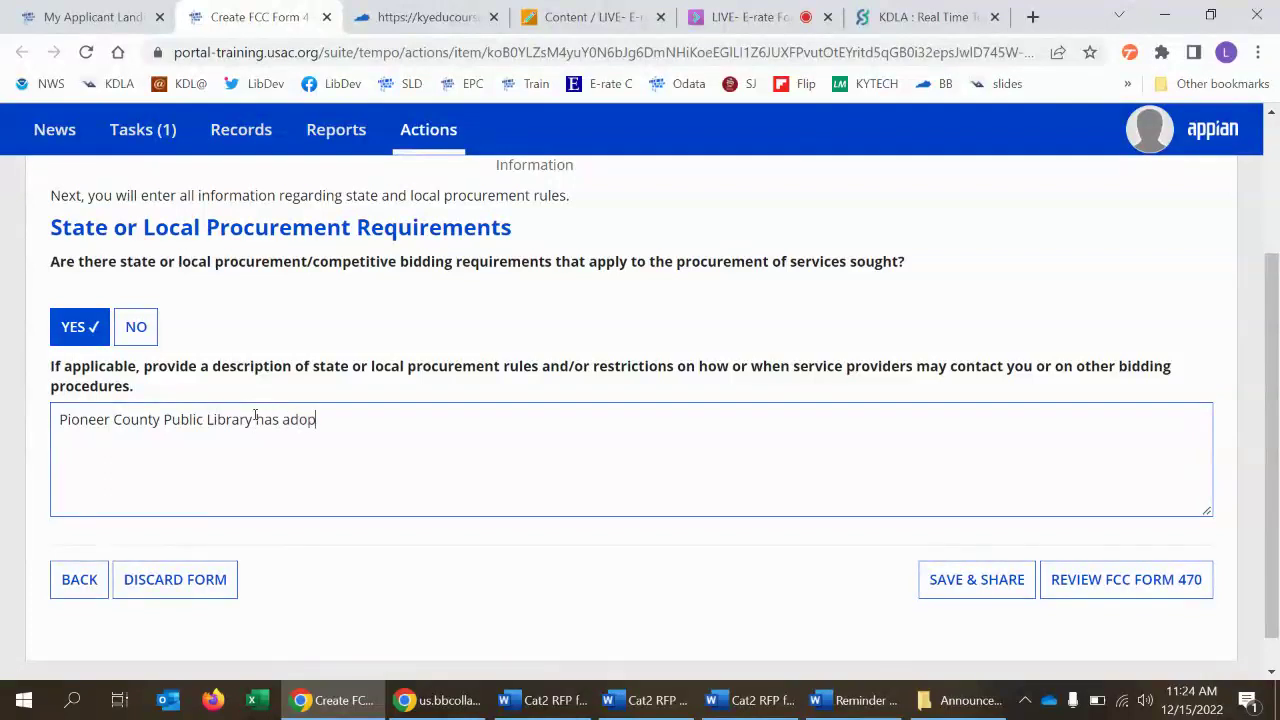
{"action": "type", "text": "ted the Kentucky "}
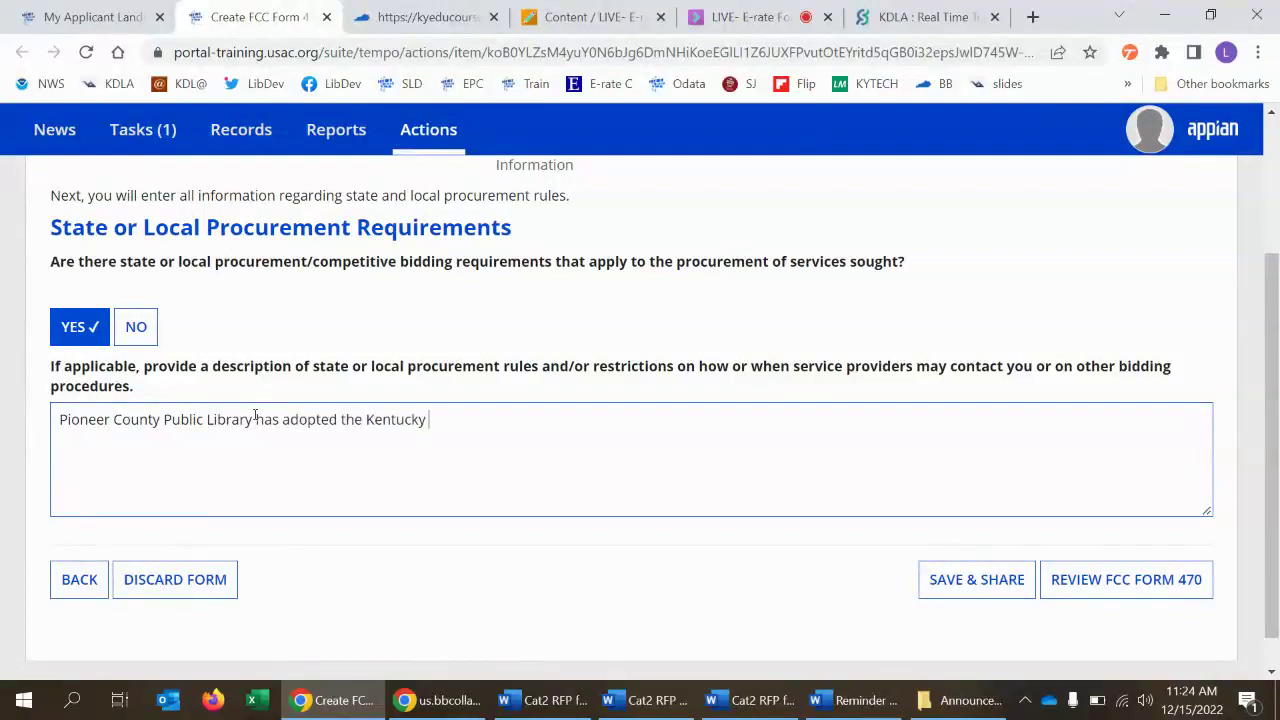
{"action": "type", "text": "Model Procureme"}
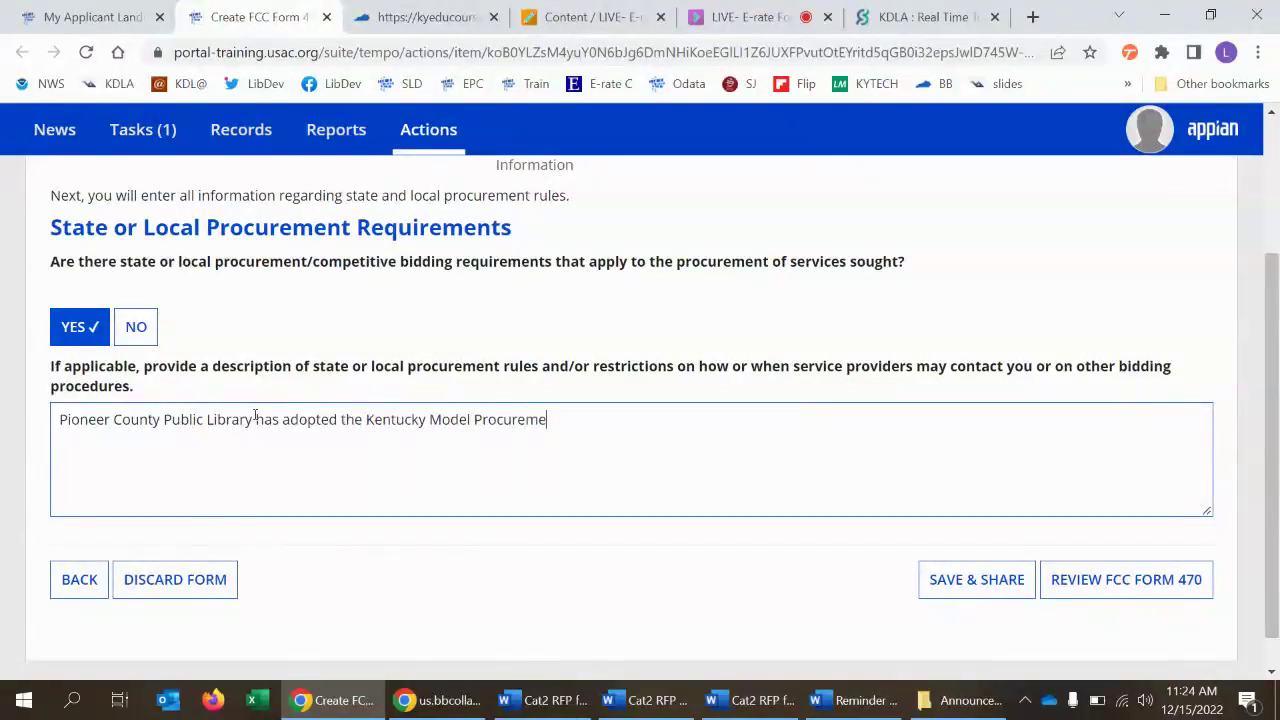
{"action": "type", "text": "nt Code for Local Government."}
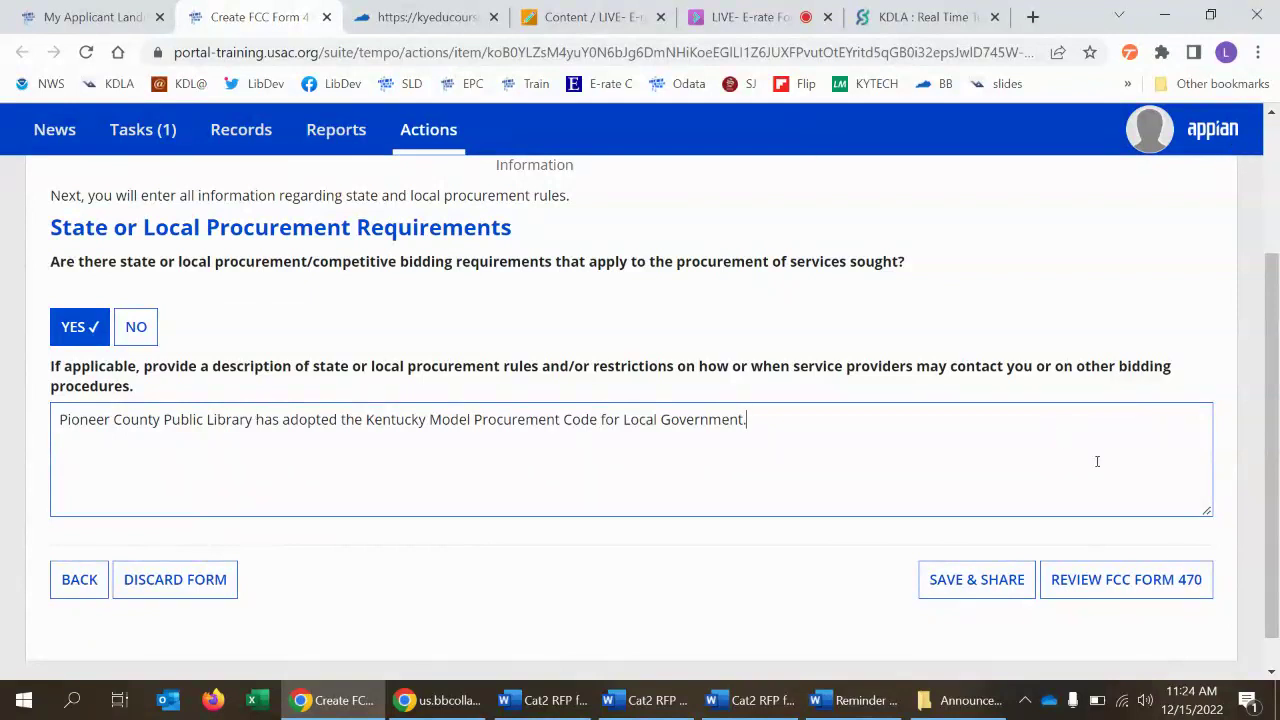
{"action": "left_click", "coordinate": [1172, 580]}
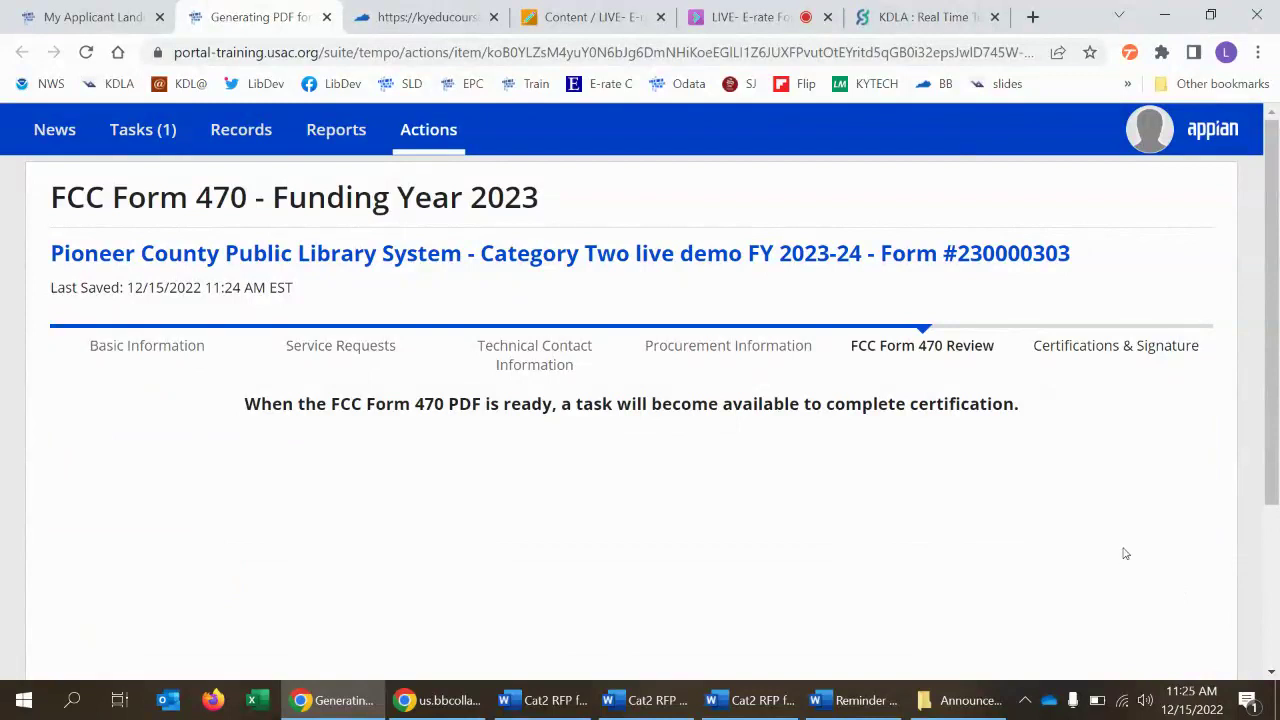
- Check the assigned tasks, refreshing them as needed, and open the Certify FCC Form 470 task for Category Two live demo FY 2023-24
{"action": "left_click", "coordinate": [135, 132]}
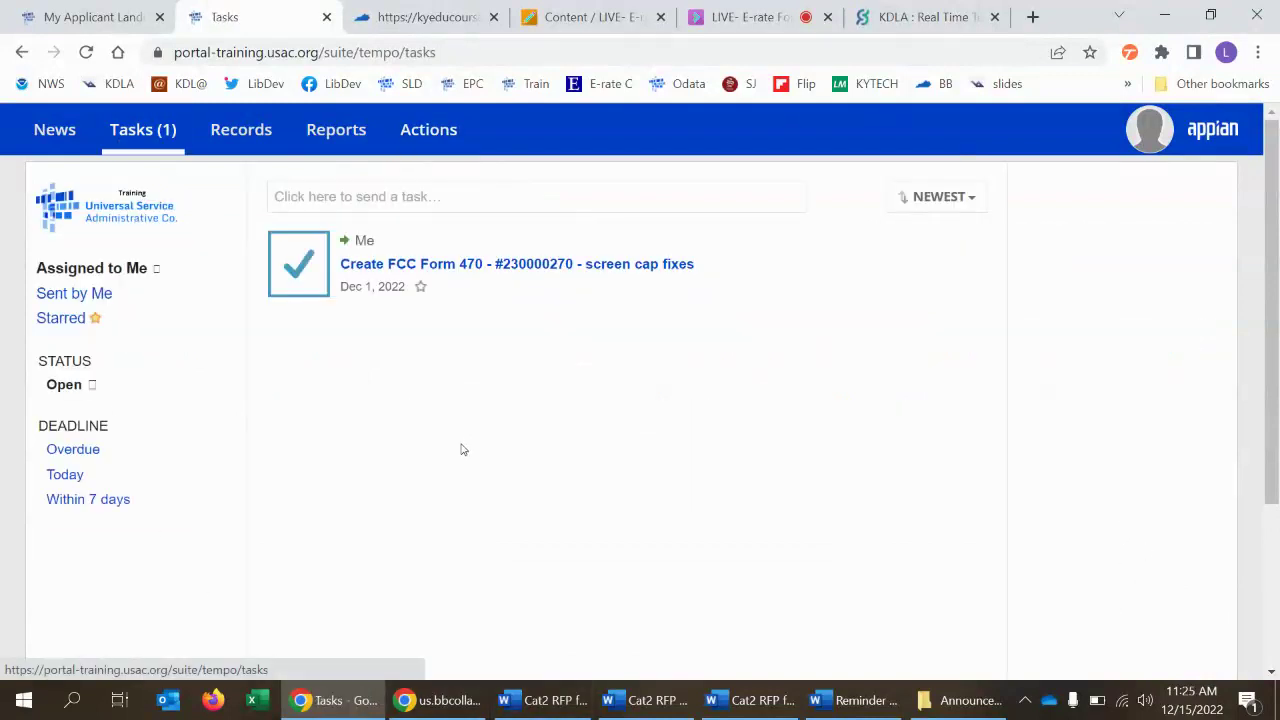
{"action": "left_click", "coordinate": [118, 213]}
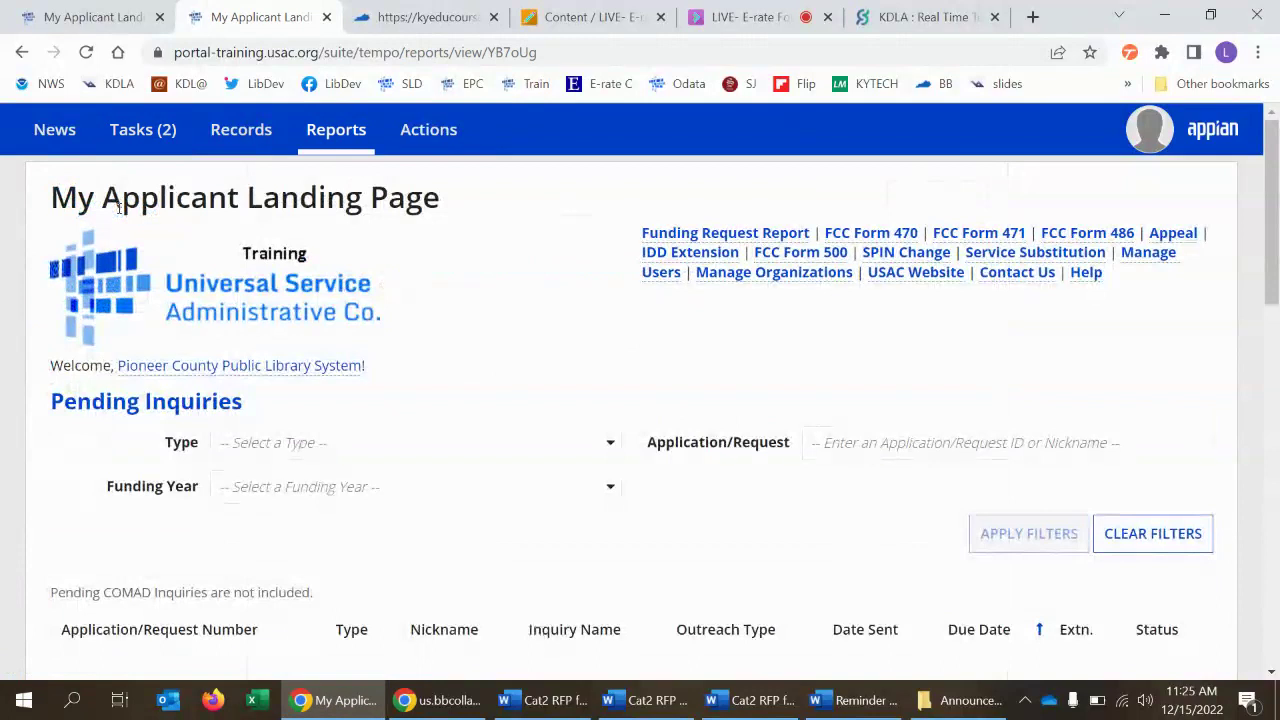
{"action": "left_click", "coordinate": [140, 130]}
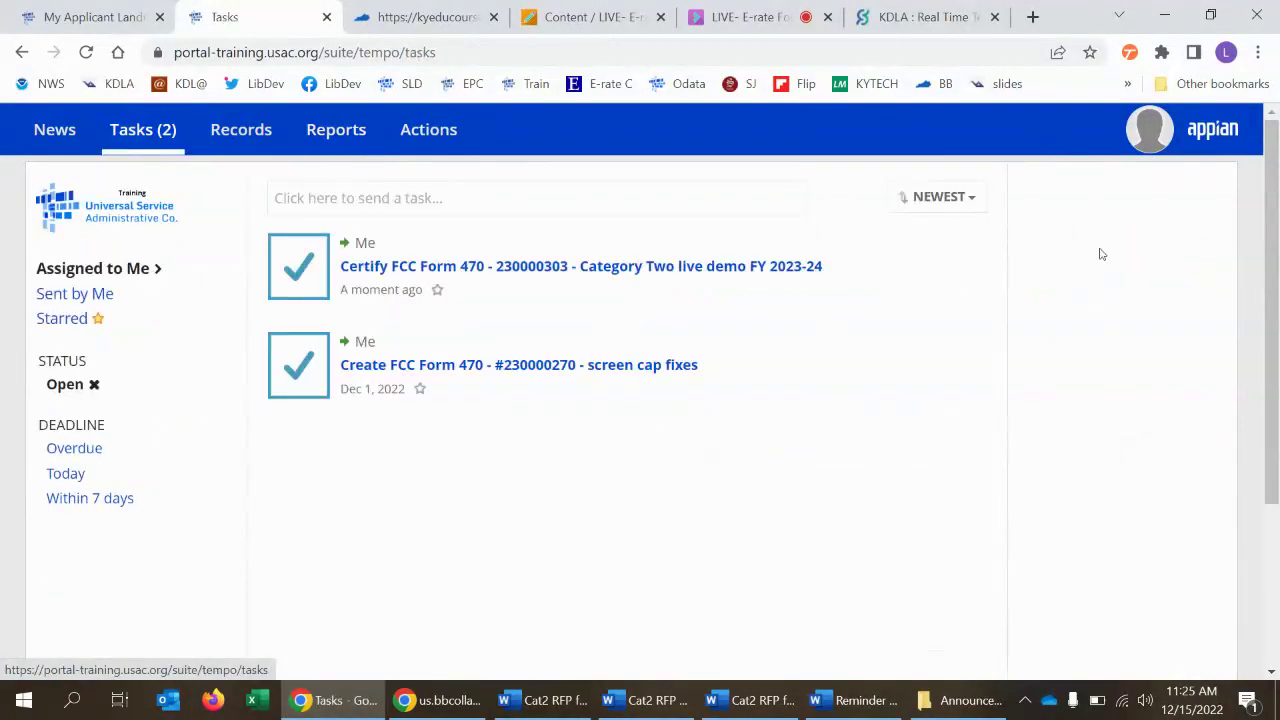
{"action": "left_click", "coordinate": [729, 268]}
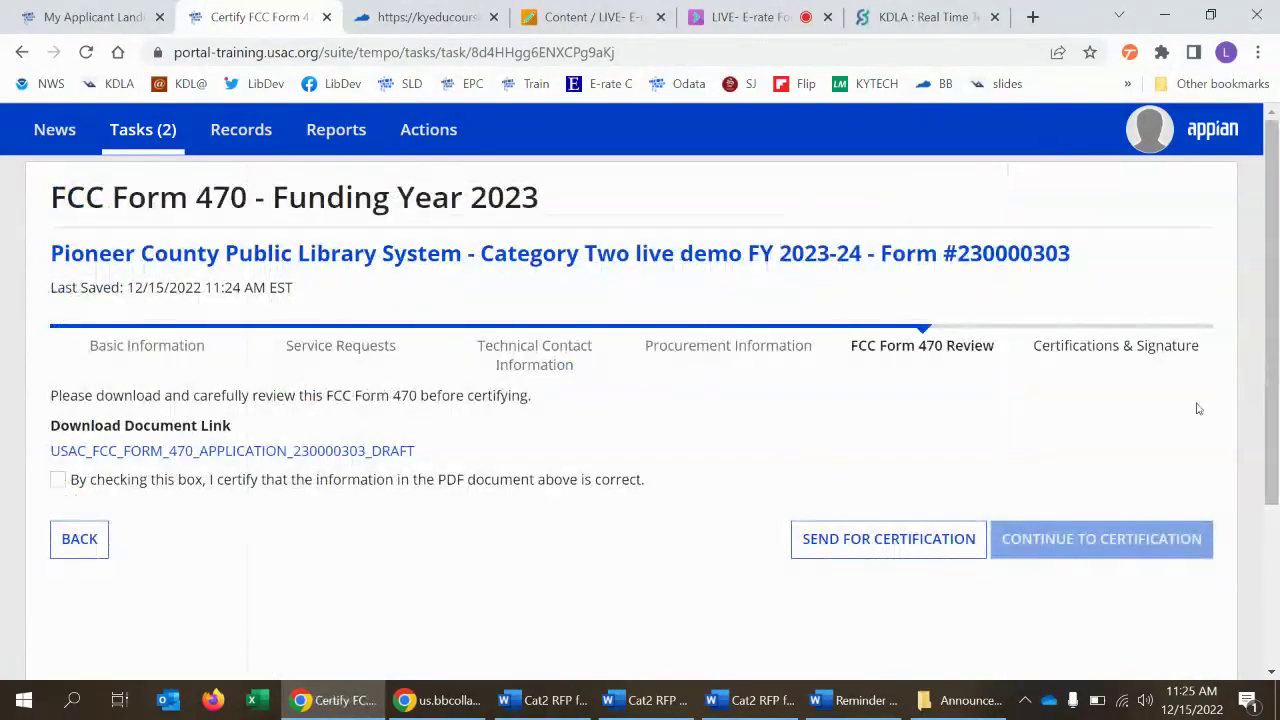
- Save the draft FCC Form 470 PDF in the Form 470 Cat Two folder and review its contents
{"action": "left_click", "coordinate": [175, 451]}
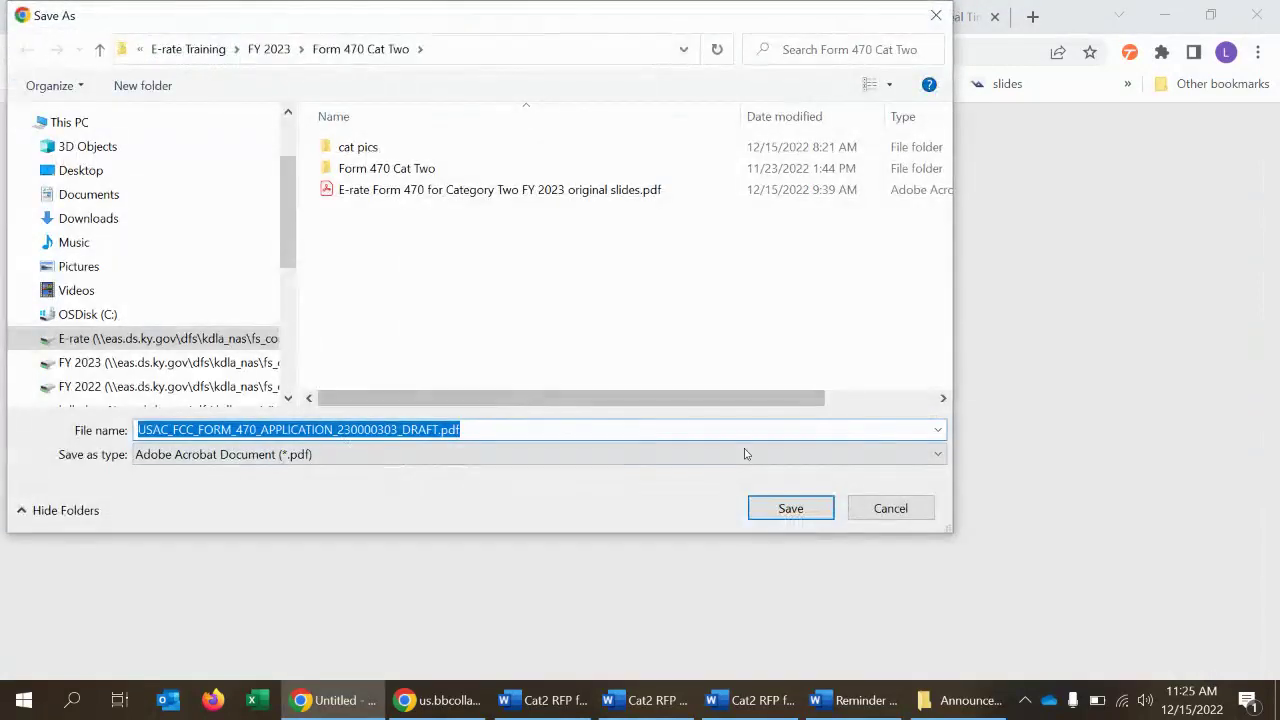
{"action": "left_click", "coordinate": [815, 508]}
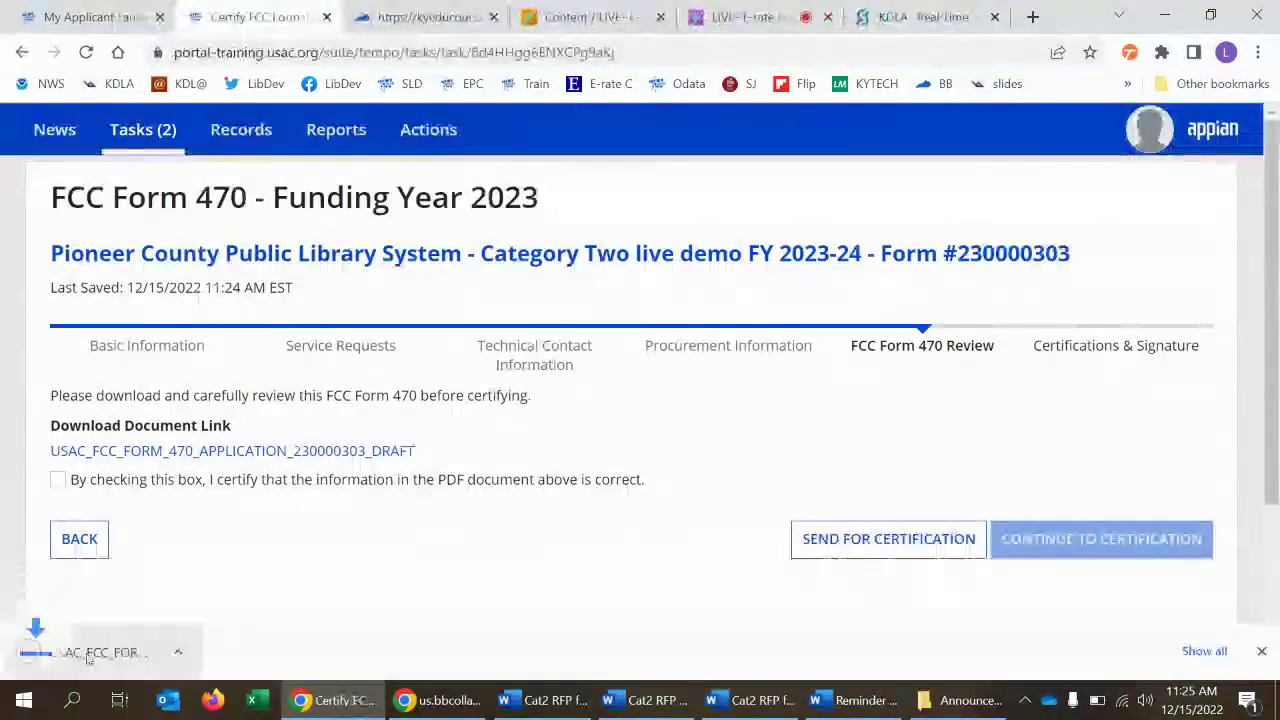
{"action": "left_click", "coordinate": [88, 655]}
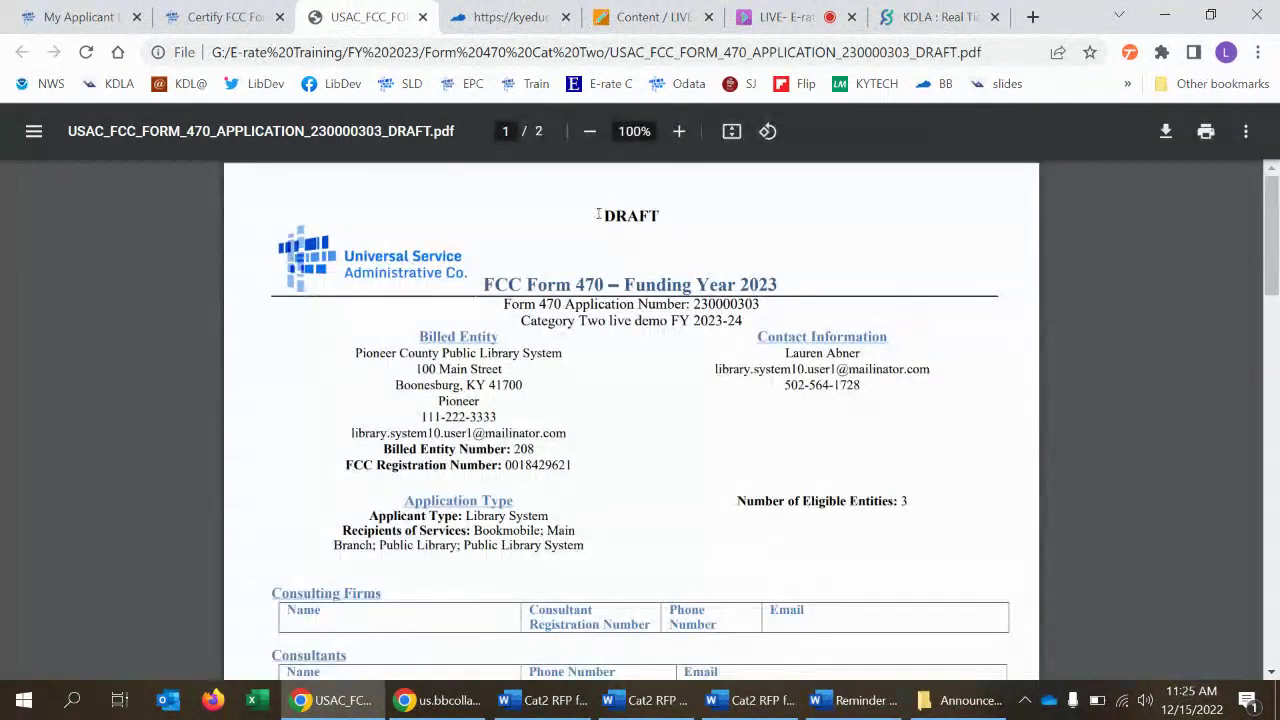
{"action": "left_click_drag", "start_coordinate": [596, 214], "coordinate": [697, 214]}
{"action": "left_click_drag", "start_coordinate": [1275, 225], "coordinate": [1276, 423]}
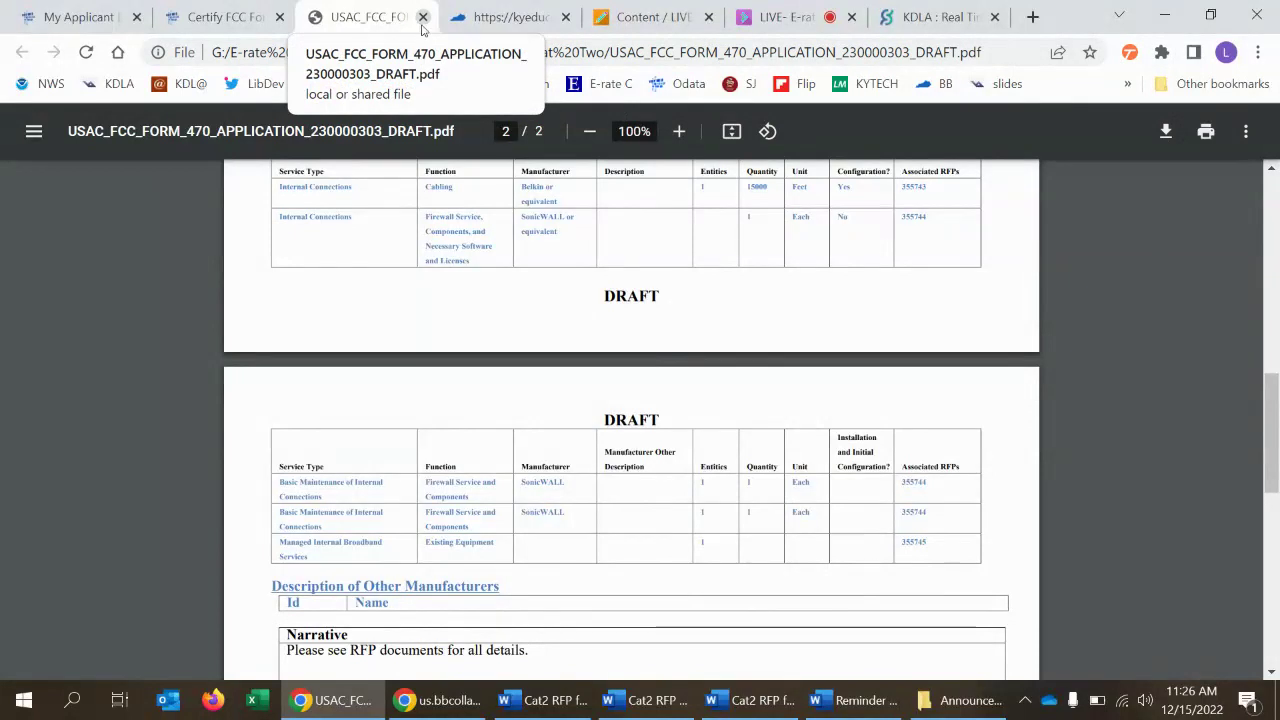
{"action": "left_click", "coordinate": [423, 17]}
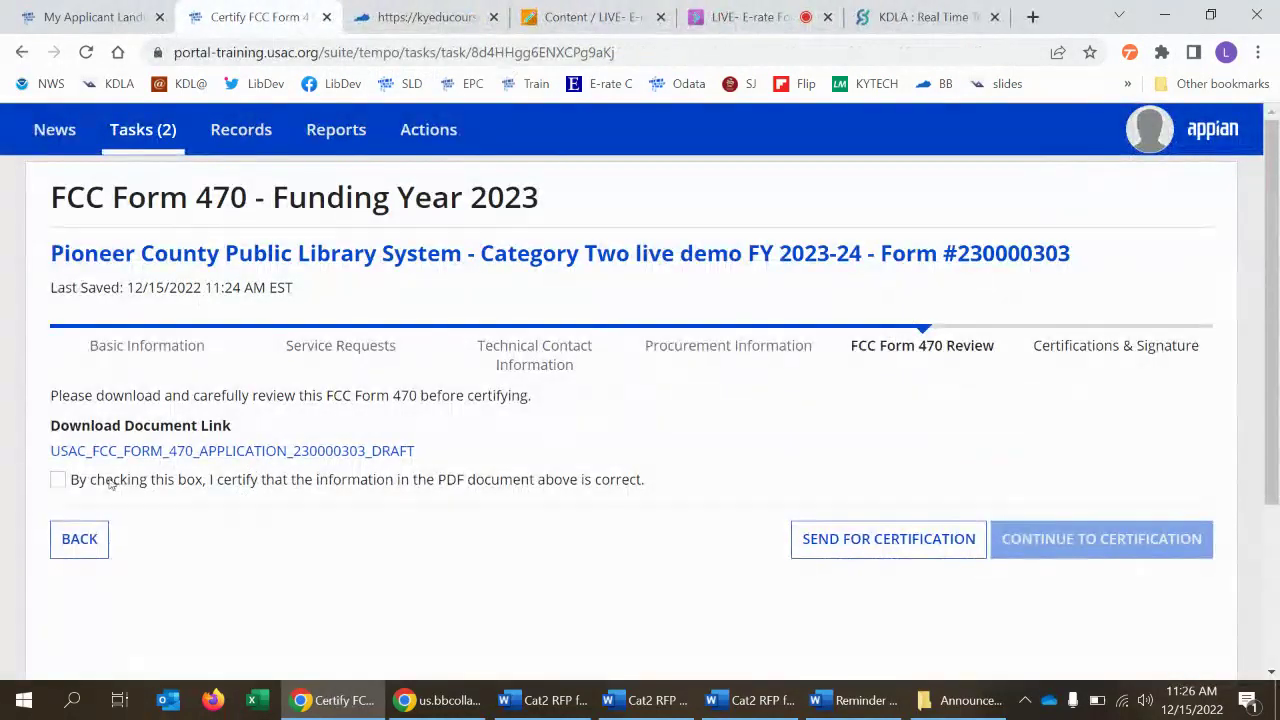
- Certify that the information in the PDF document is correct and continue directly to certification
{"action": "left_click", "coordinate": [58, 479]}
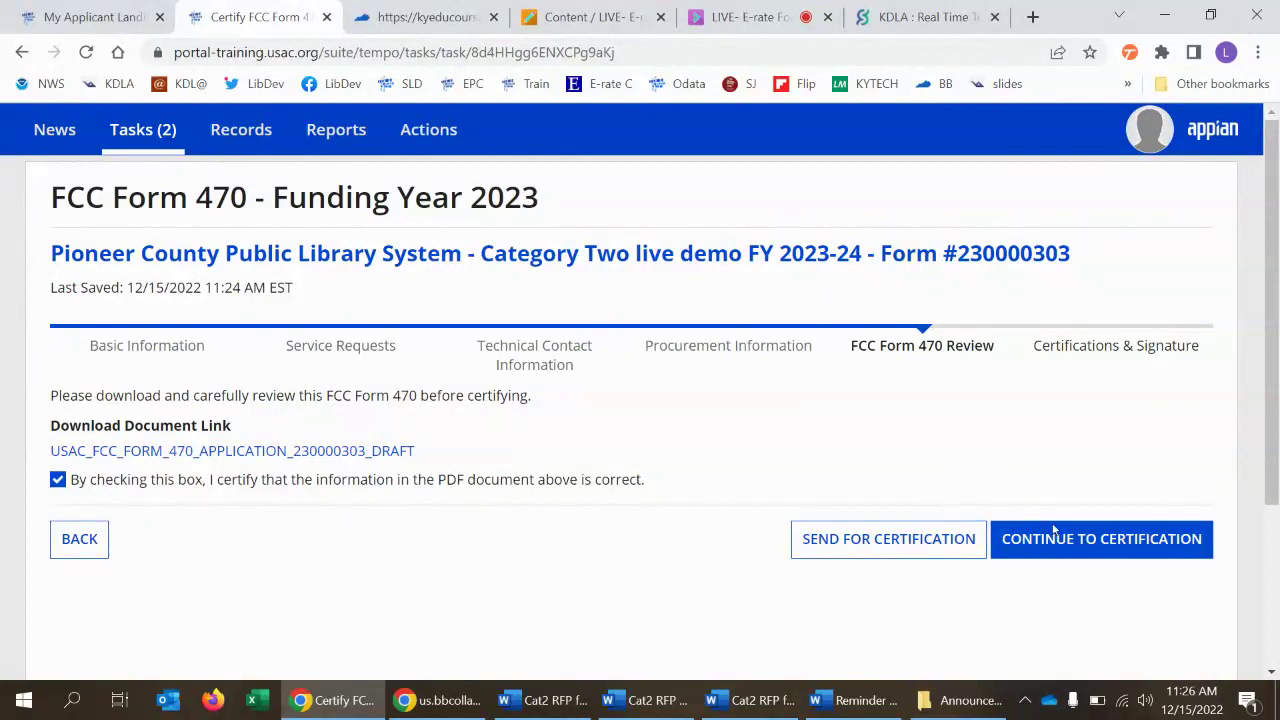
{"action": "left_click", "coordinate": [1073, 550]}
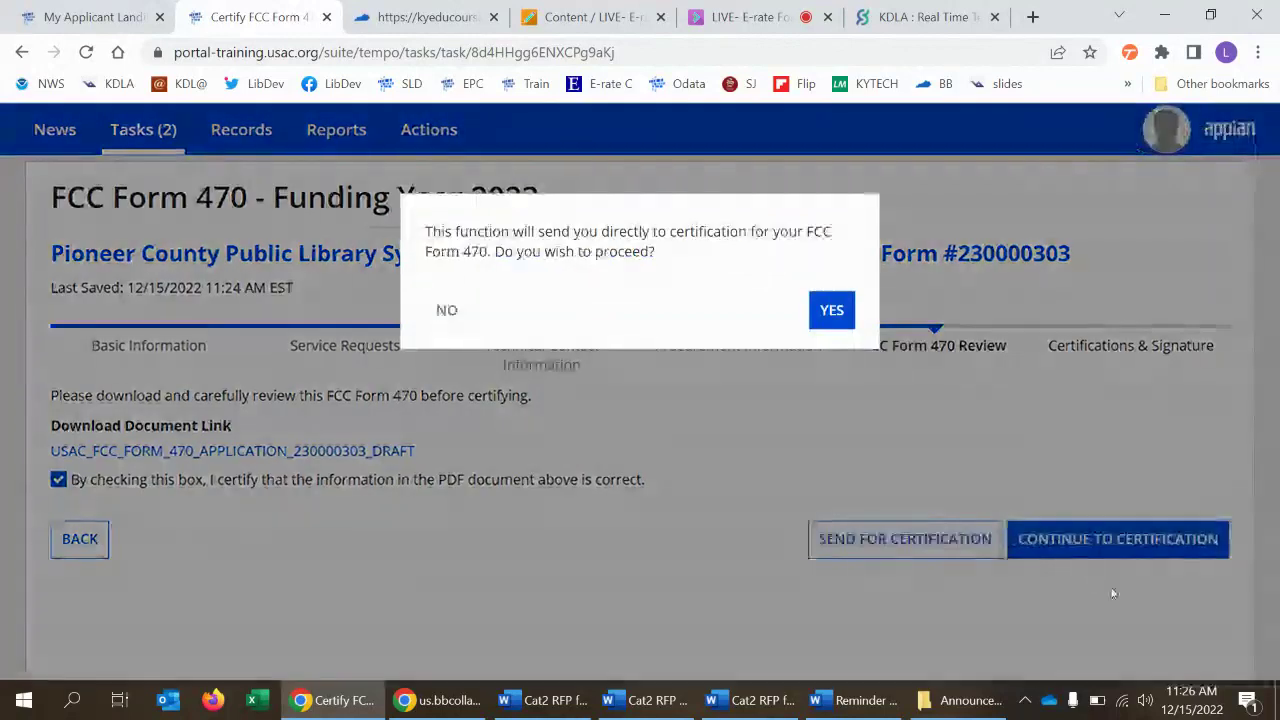
{"action": "left_click", "coordinate": [832, 310]}
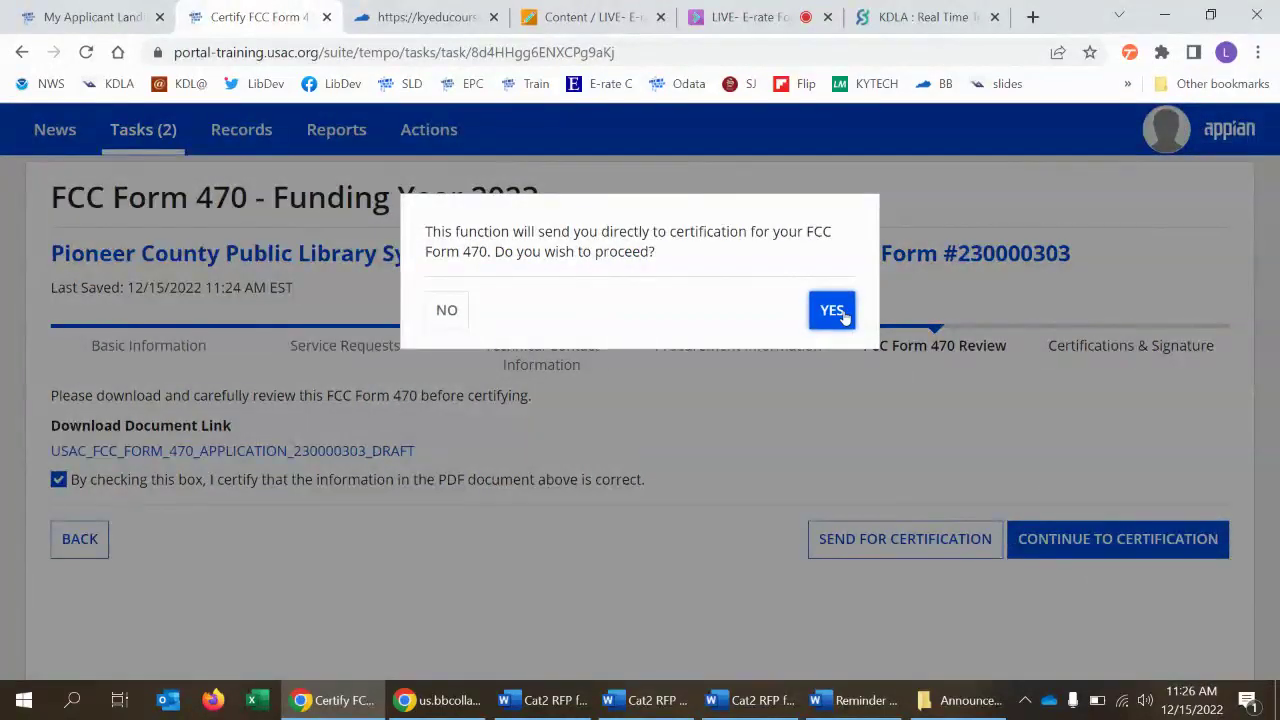
{"action": "right_click", "coordinate": [846, 316]}
{"action": "left_click", "coordinate": [808, 347]}
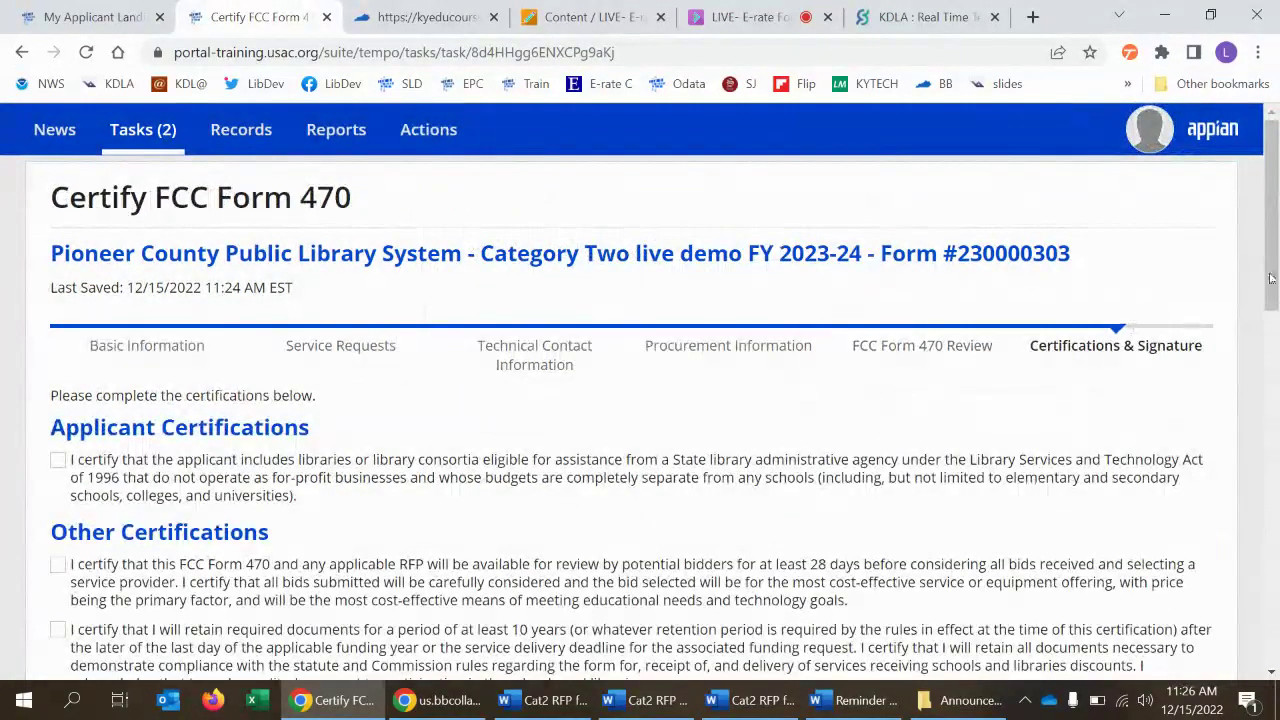
- Accept the applicant certification and all six statements under Other Certifications
{"action": "left_click_drag", "start_coordinate": [1272, 207], "coordinate": [1272, 281]}
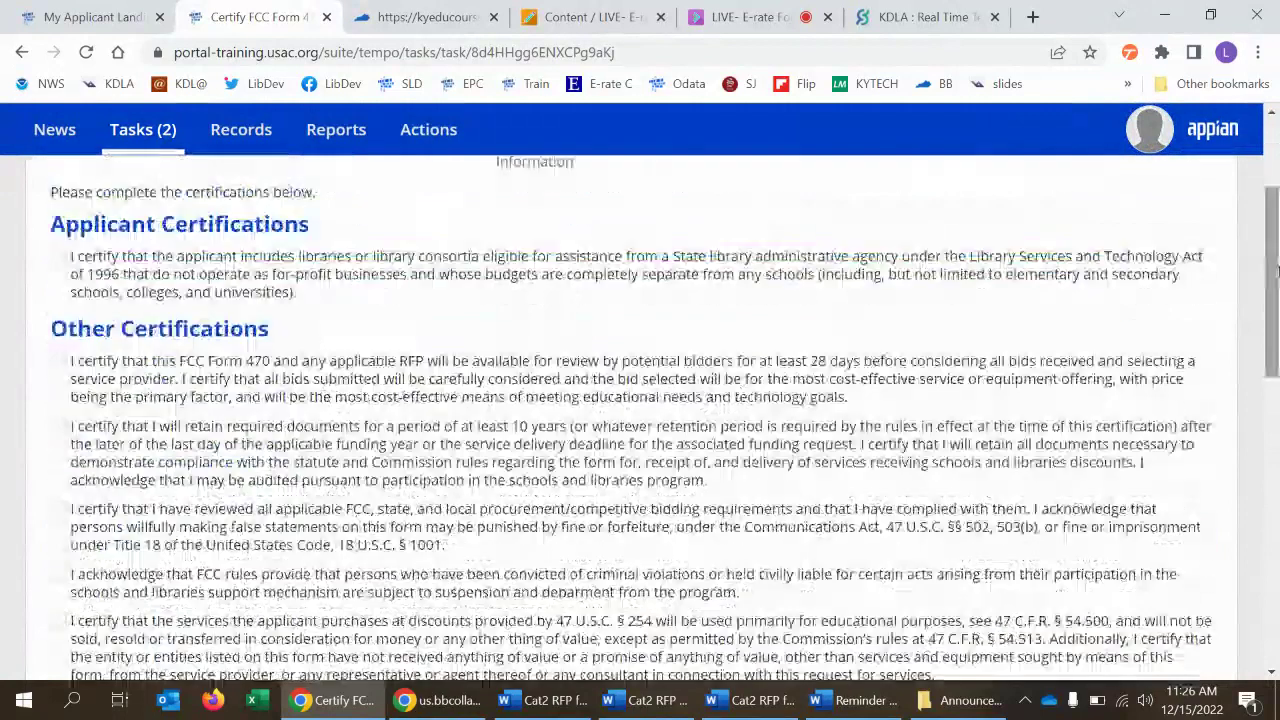
{"action": "left_click", "coordinate": [56, 258]}
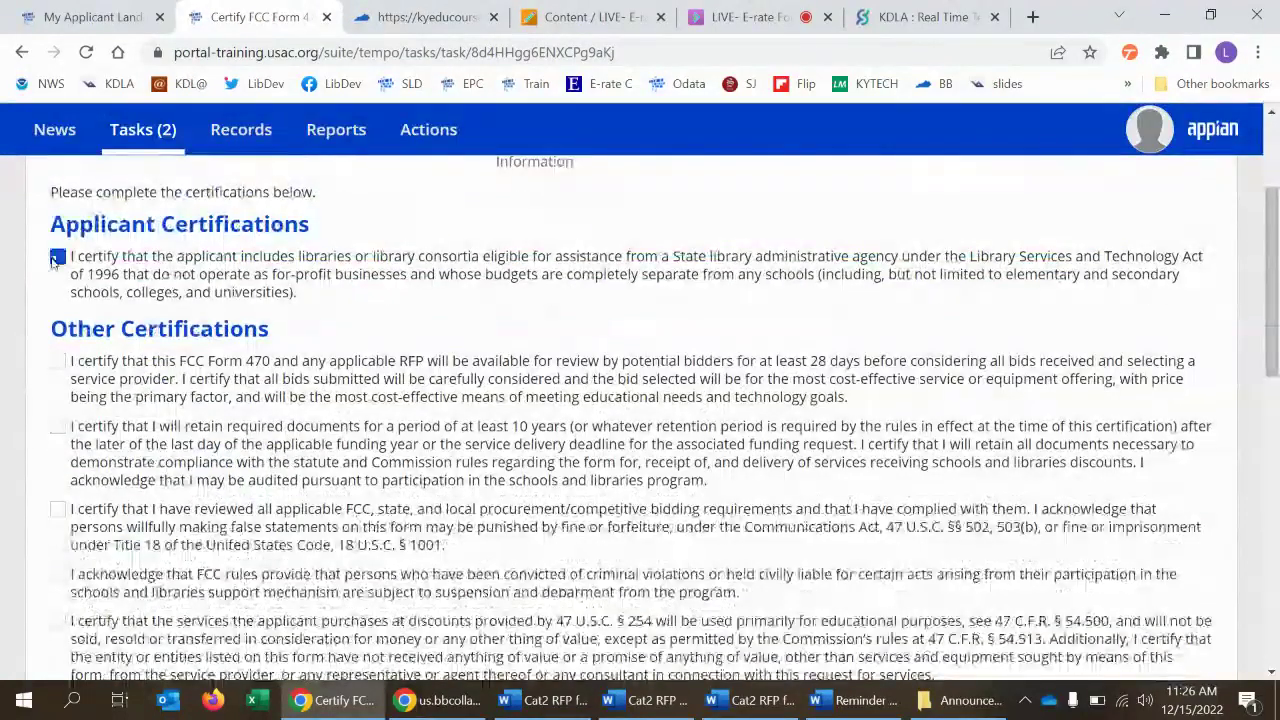
{"action": "right_click", "coordinate": [56, 360]}
{"action": "left_click", "coordinate": [128, 370]}
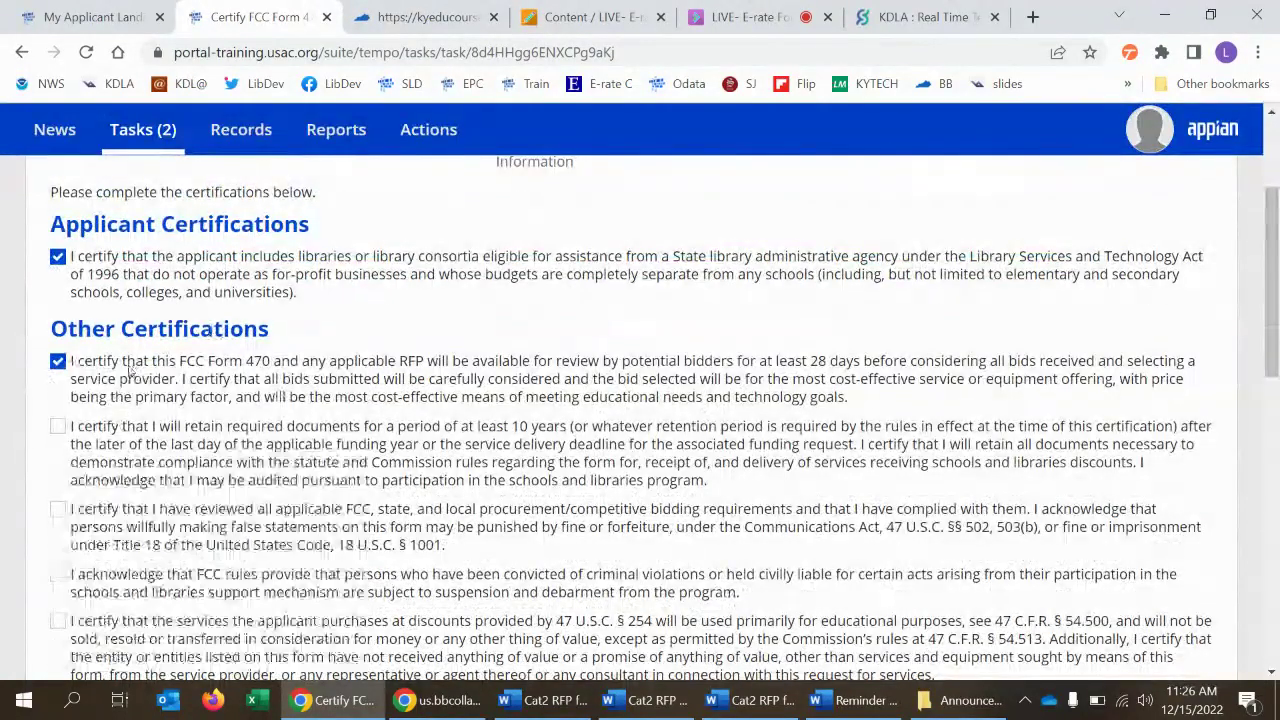
{"action": "left_click", "coordinate": [57, 426]}
{"action": "left_click", "coordinate": [57, 509]}
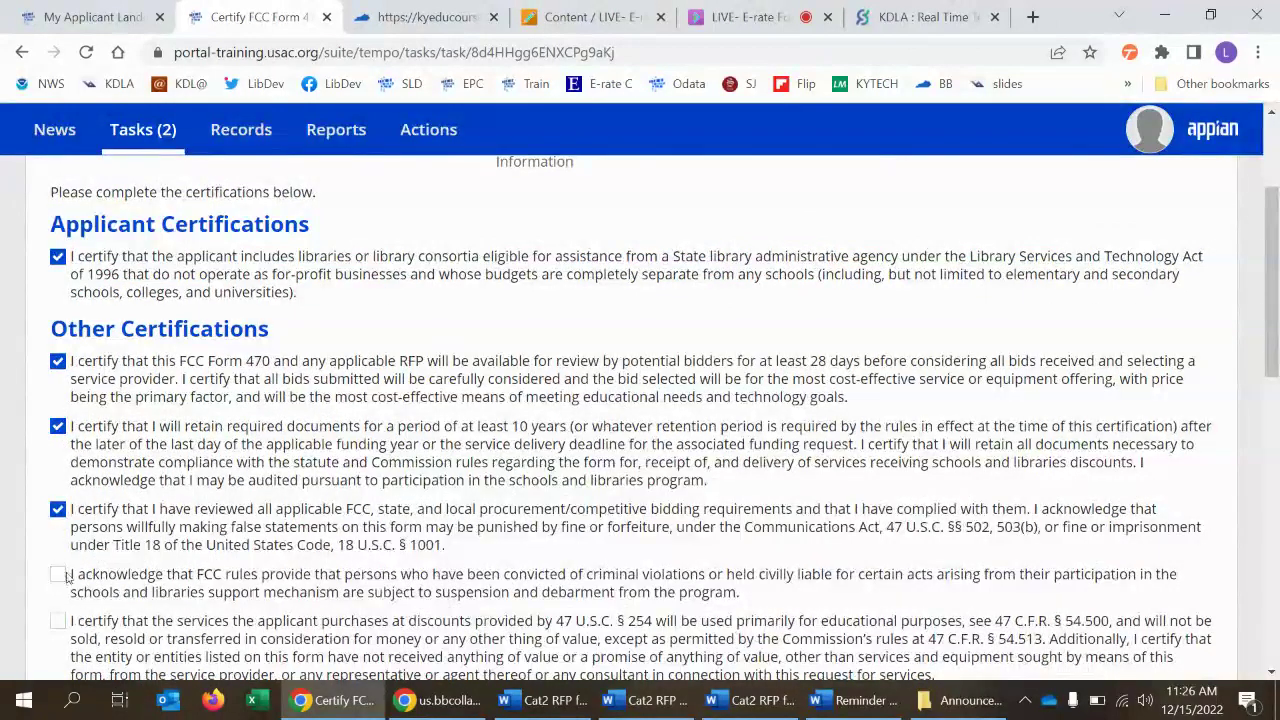
{"action": "left_click", "coordinate": [58, 574]}
{"action": "scroll", "coordinate": [268, 520], "scroll_direction": "down", "scroll_amount": 1}
{"action": "scroll", "coordinate": [270, 514], "scroll_direction": "down", "scroll_amount": 1}
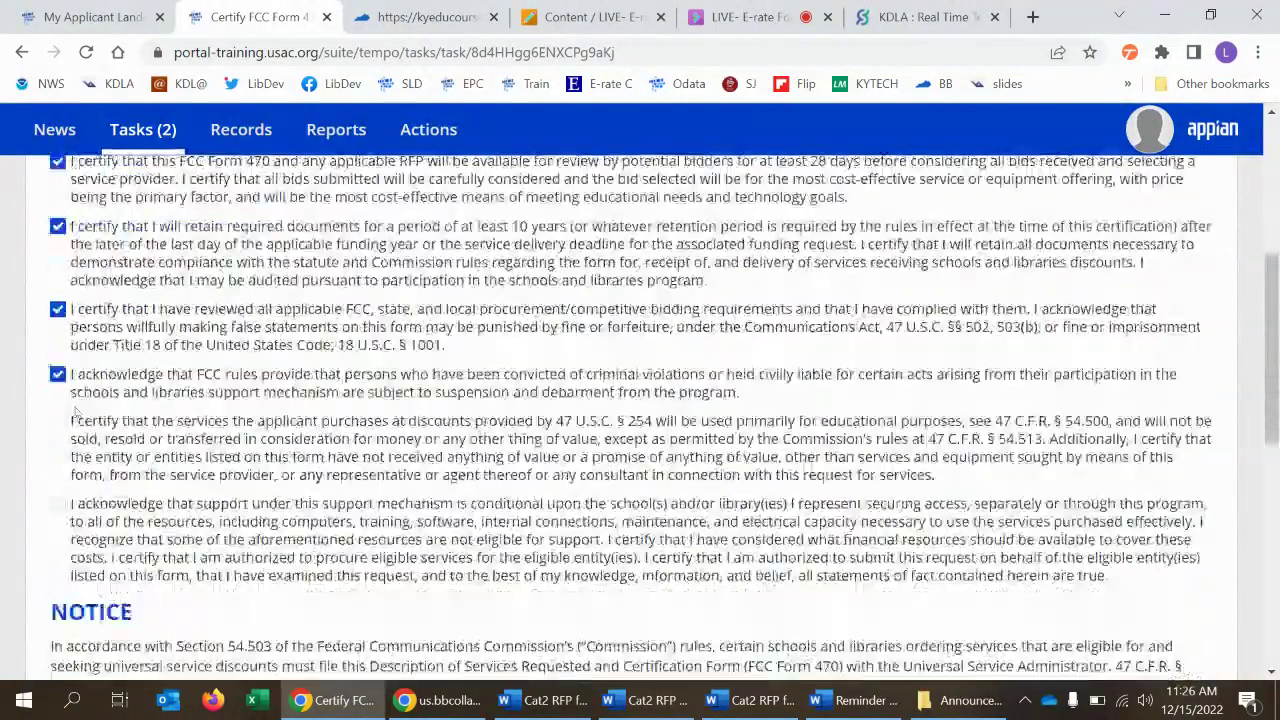
{"action": "left_click", "coordinate": [58, 421]}
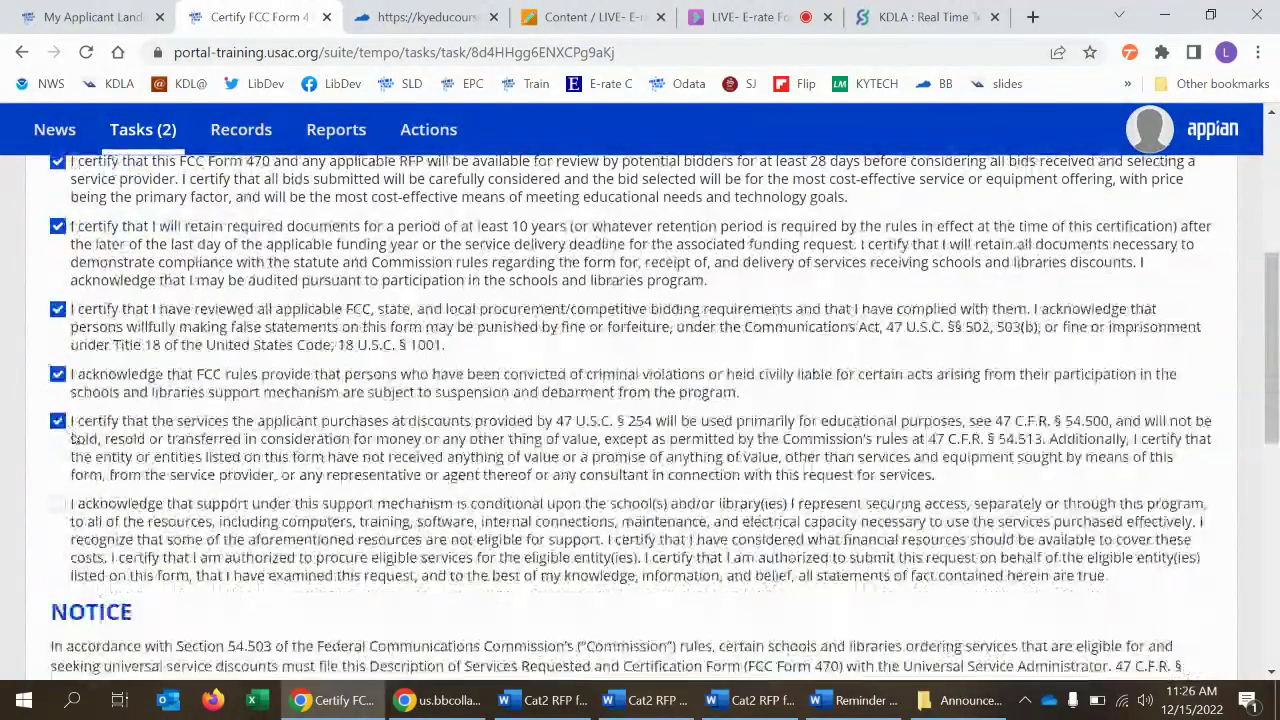
{"action": "left_click", "coordinate": [57, 504]}
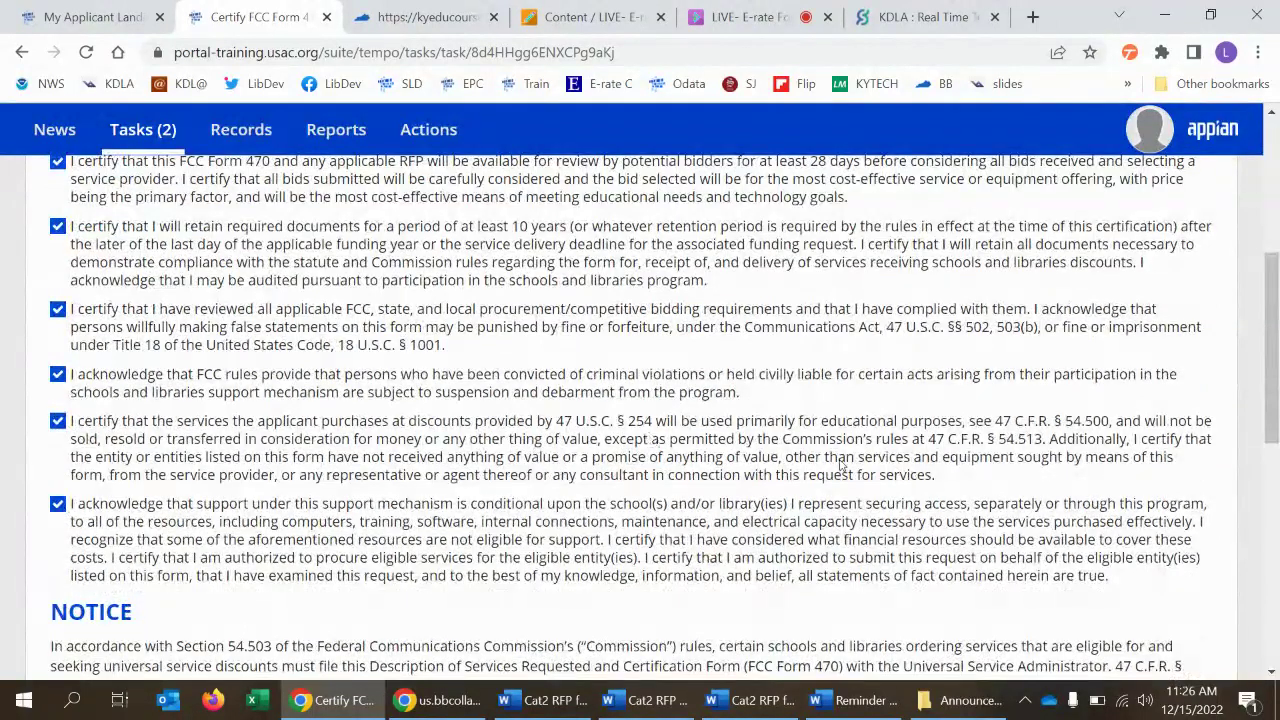
{"action": "left_click_drag", "start_coordinate": [930, 374], "coordinate": [908, 400]}
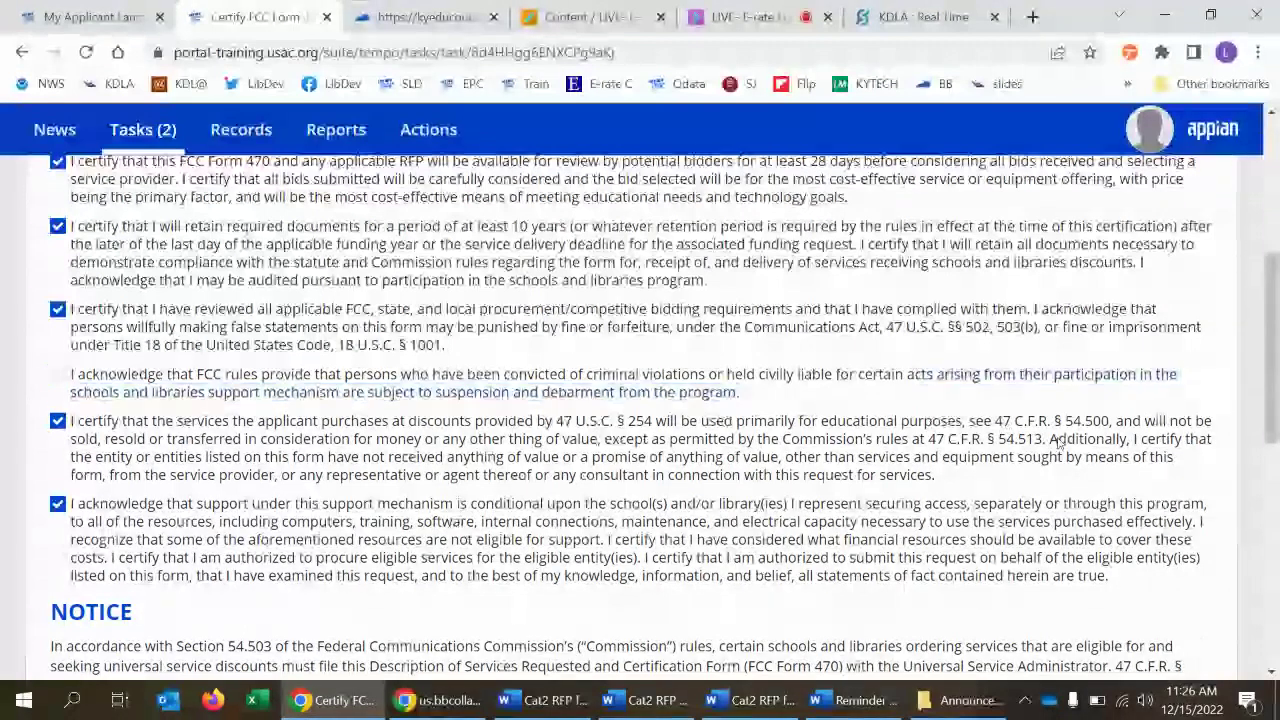
- Review the certifications and notice, certify the FCC Form 470, and affirm the electronic signature statement
{"action": "scroll", "coordinate": [1068, 456], "scroll_direction": "down", "scroll_amount": 5}
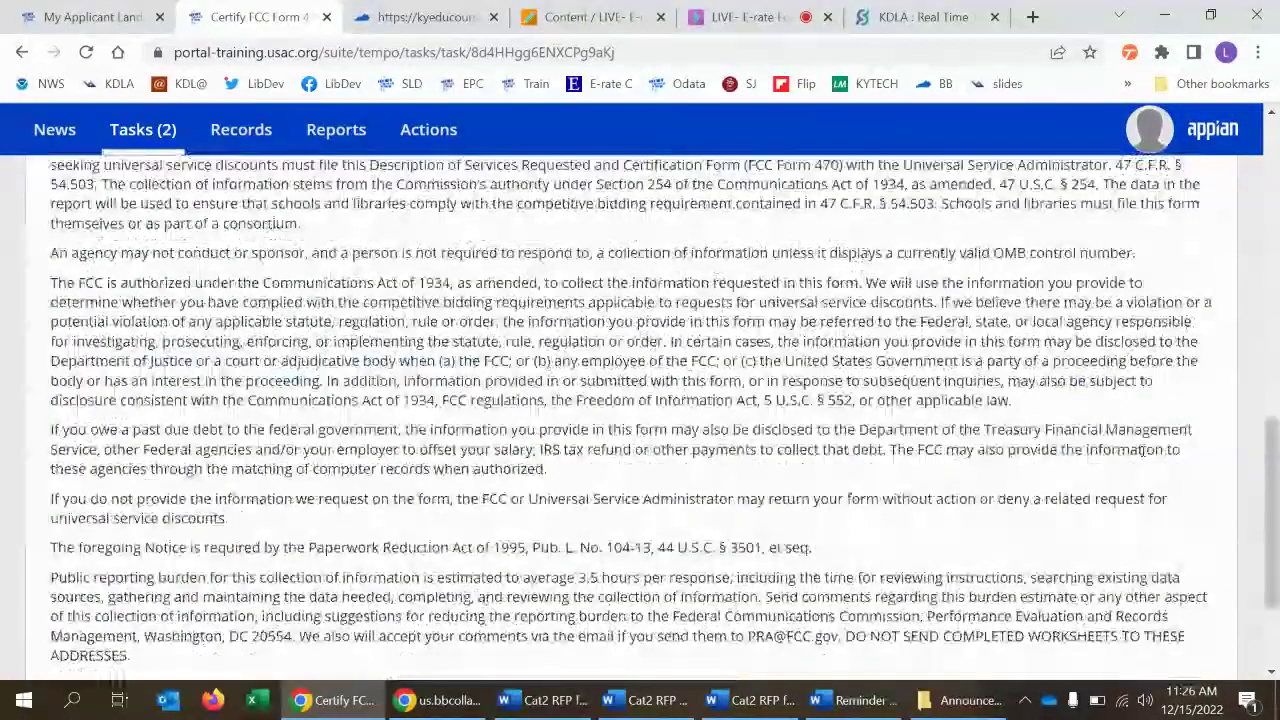
{"action": "scroll", "coordinate": [949, 374], "scroll_direction": "down", "scroll_amount": 2}
{"action": "scroll", "coordinate": [600, 372], "scroll_direction": "up", "scroll_amount": 4}
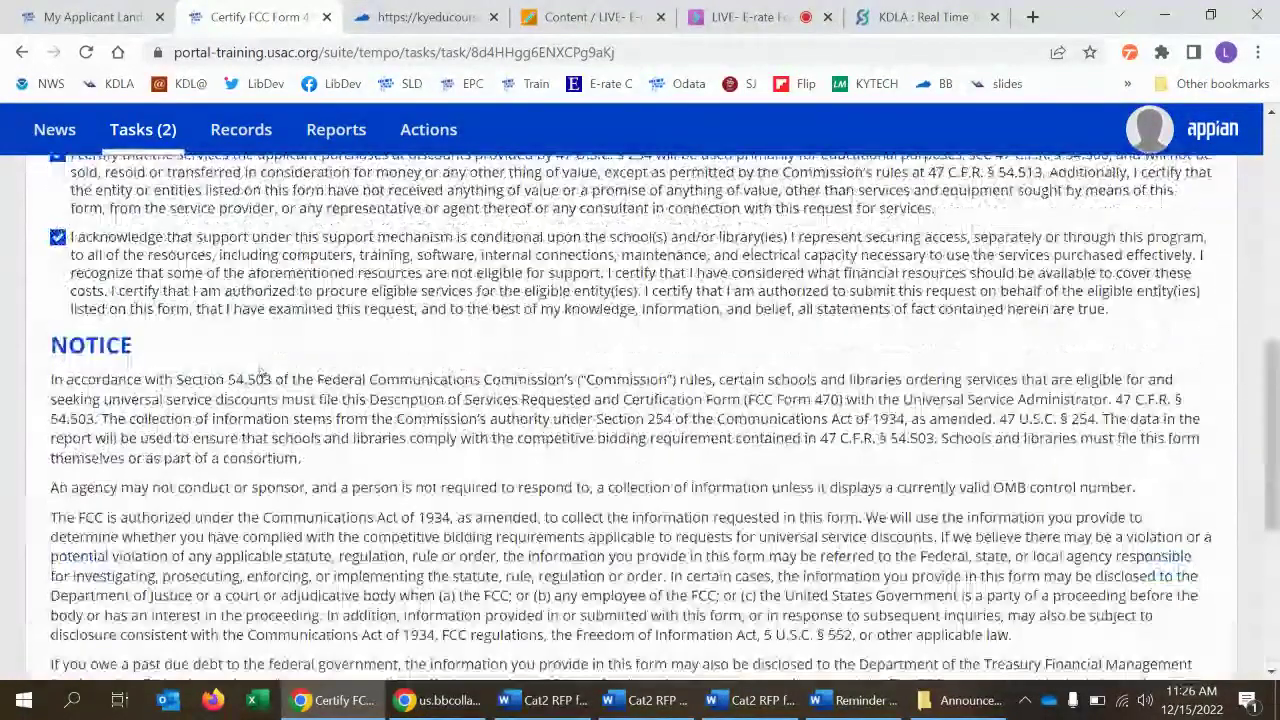
{"action": "scroll", "coordinate": [260, 372], "scroll_direction": "up", "scroll_amount": 4}
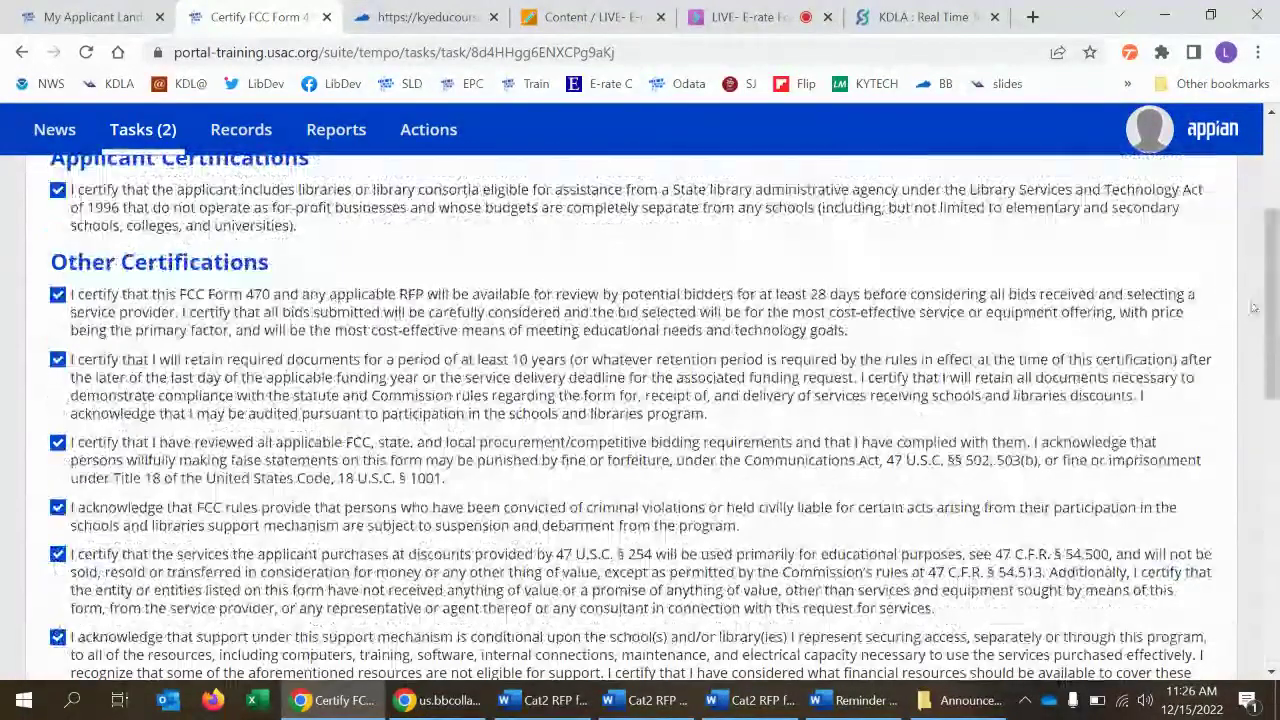
{"action": "scroll", "coordinate": [228, 405], "scroll_direction": "down", "scroll_amount": 5}
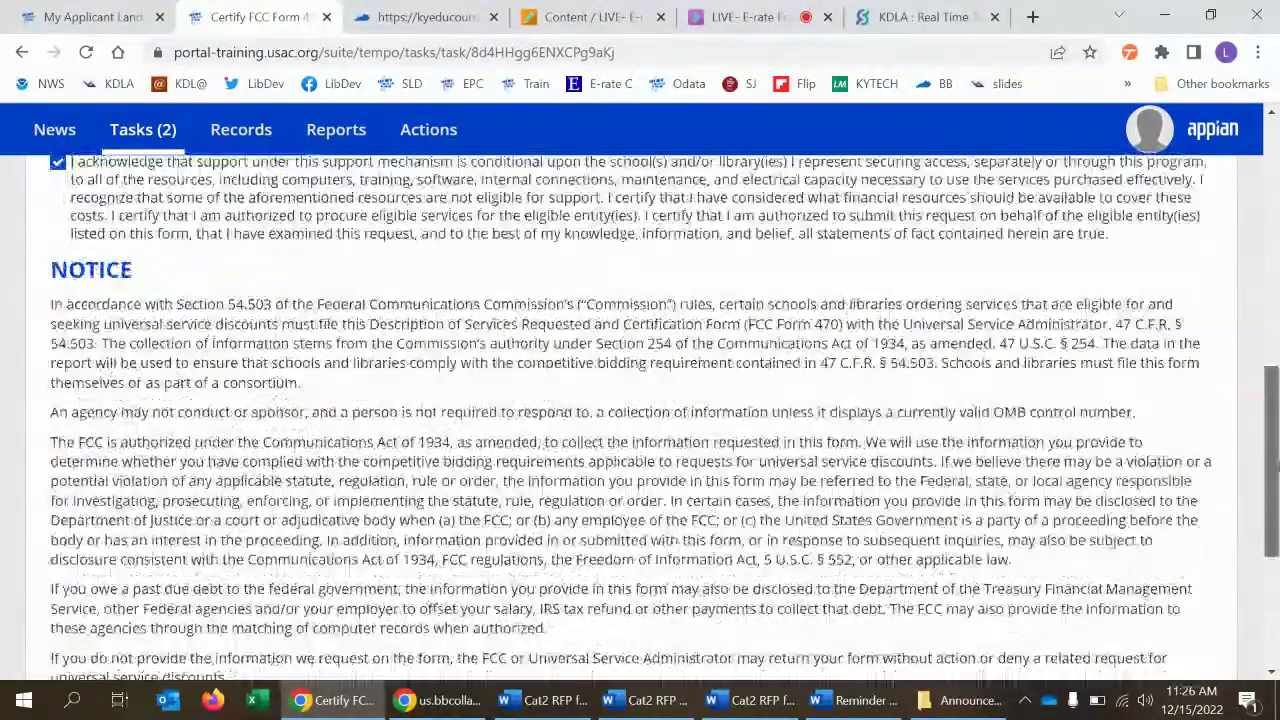
{"action": "scroll", "coordinate": [1077, 591], "scroll_direction": "down", "scroll_amount": 3}
{"action": "left_click", "coordinate": [1191, 563]}
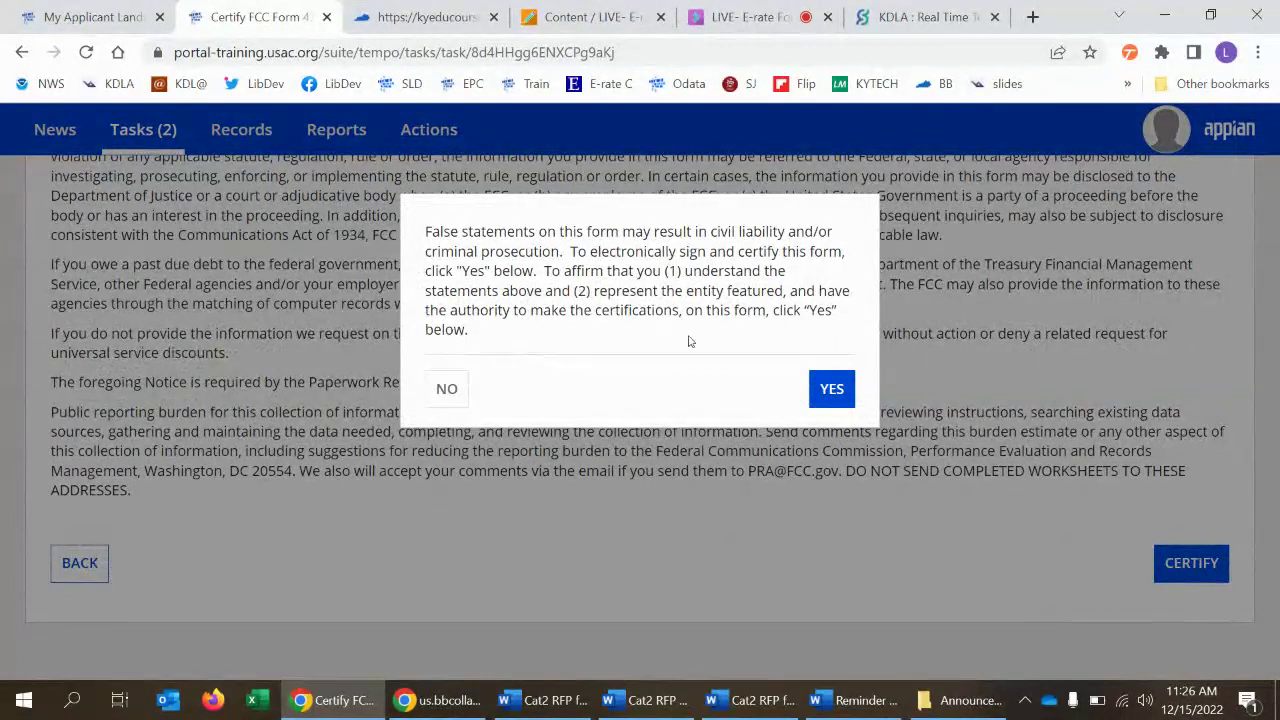
{"action": "left_click", "coordinate": [830, 391]}
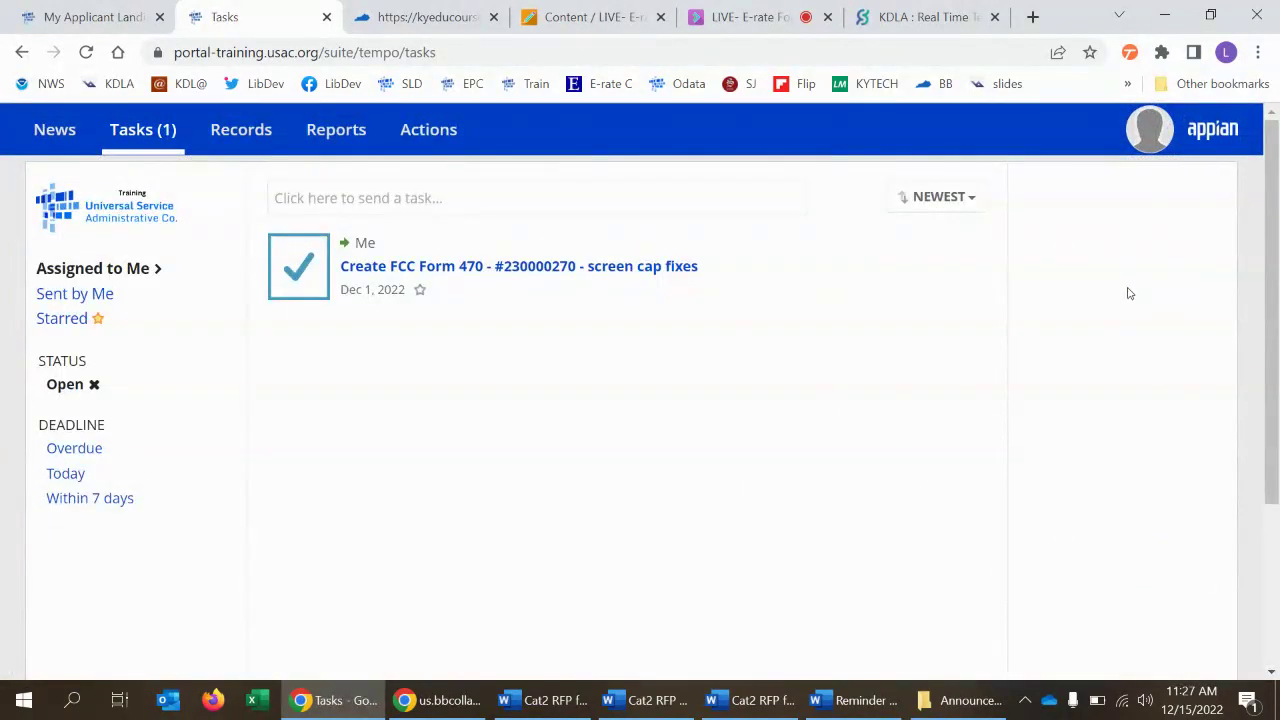
- From the applicant landing page, list the FCC Form 470 applications for funding year 2023 and open Category Two live demo FY 2023-24
{"action": "left_click", "coordinate": [131, 210]}
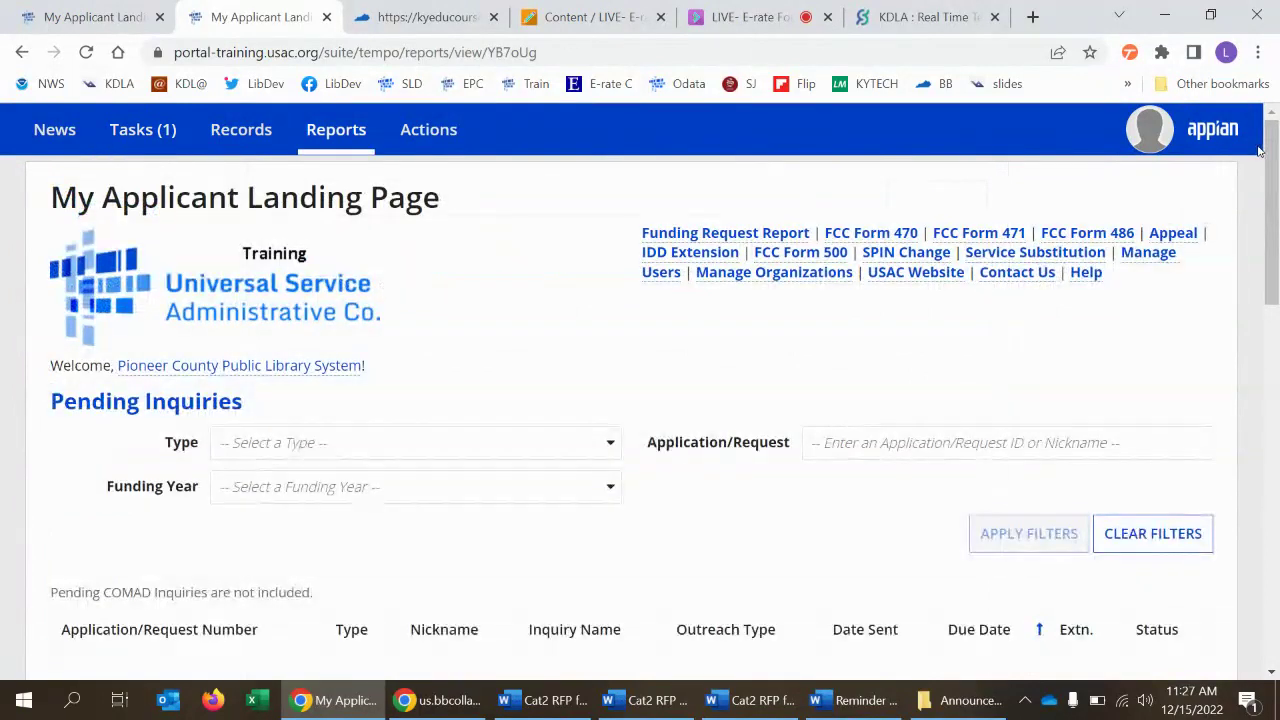
{"action": "left_click_drag", "start_coordinate": [1276, 136], "coordinate": [1214, 563]}
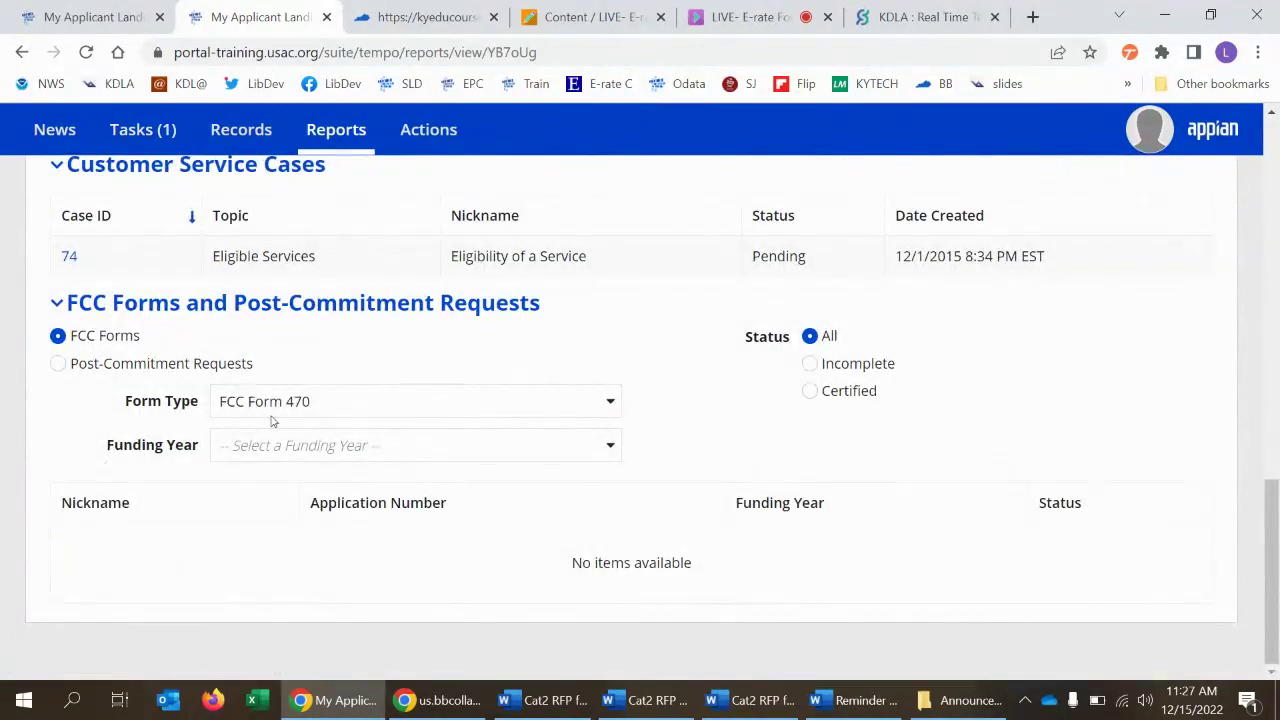
{"action": "left_click", "coordinate": [345, 450]}
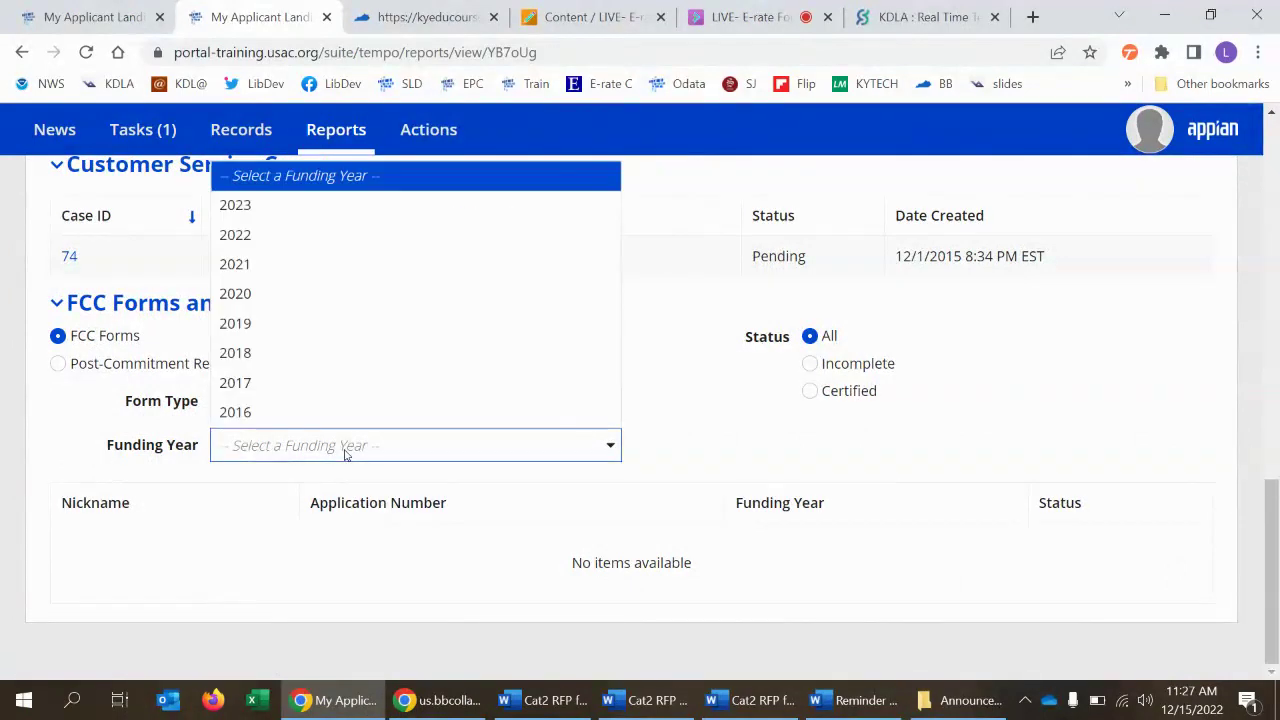
{"action": "left_click", "coordinate": [325, 213]}
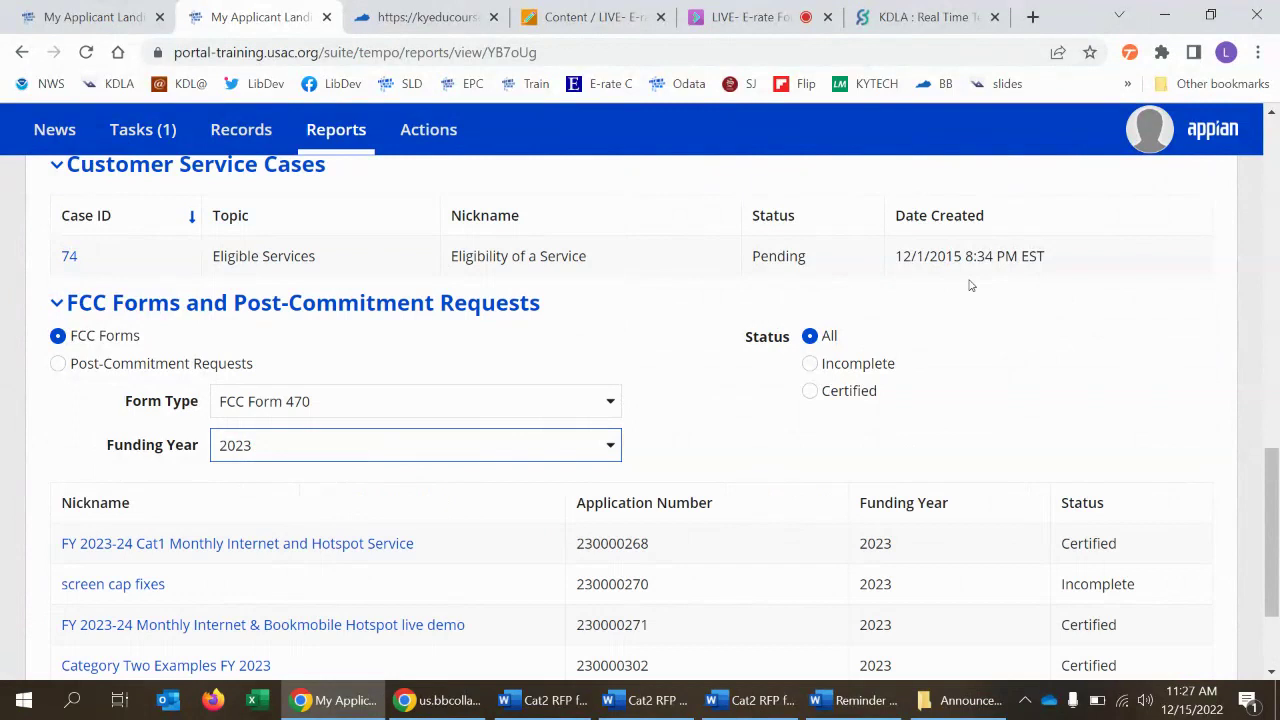
{"action": "left_click_drag", "start_coordinate": [1272, 482], "coordinate": [1274, 527]}
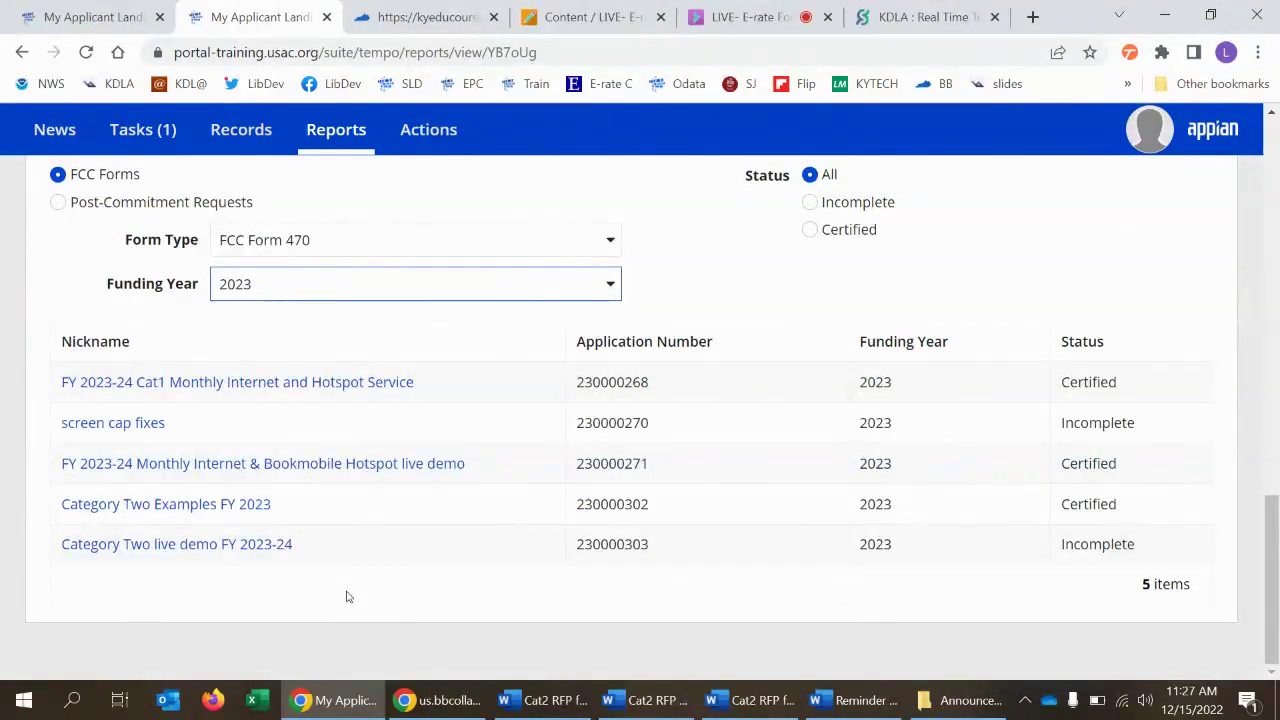
{"action": "left_click", "coordinate": [110, 552]}
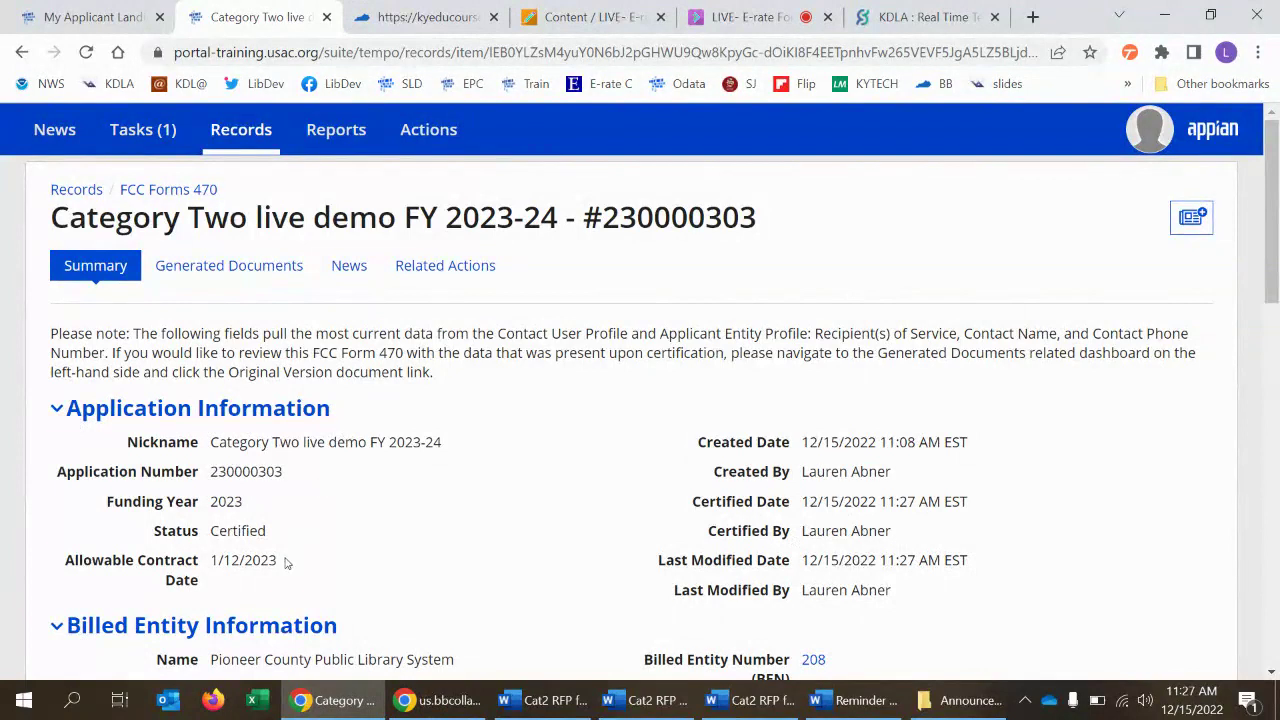
- Check the Allowable Contract Date in the form's Application Information summary
{"action": "left_click_drag", "start_coordinate": [284, 563], "coordinate": [209, 557]}
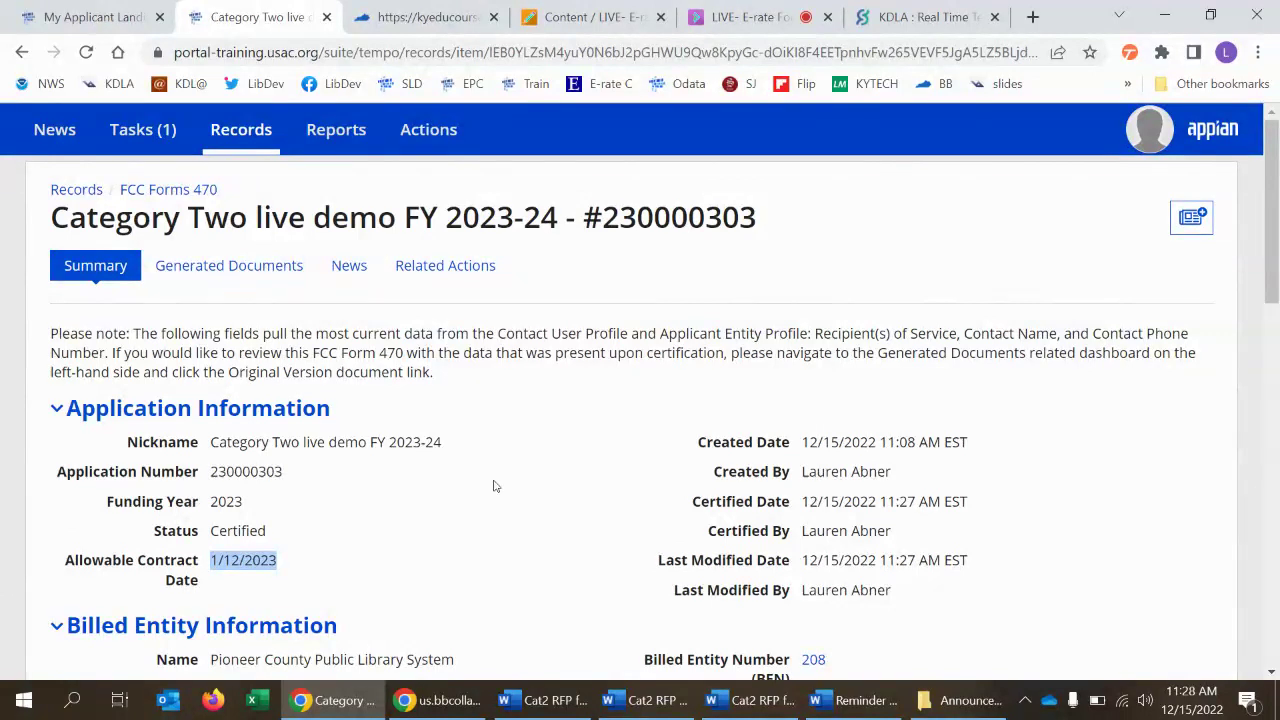
{"action": "left_click", "coordinate": [206, 578]}
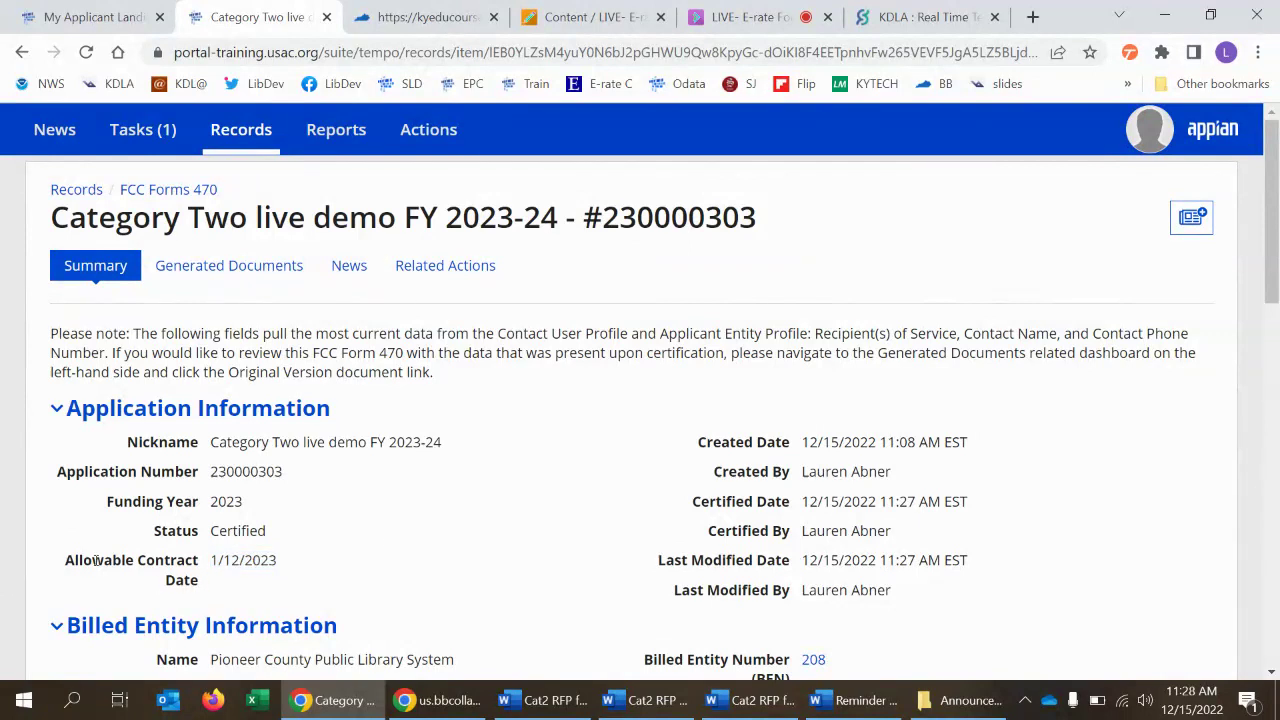
{"action": "left_click_drag", "start_coordinate": [92, 561], "coordinate": [270, 568]}
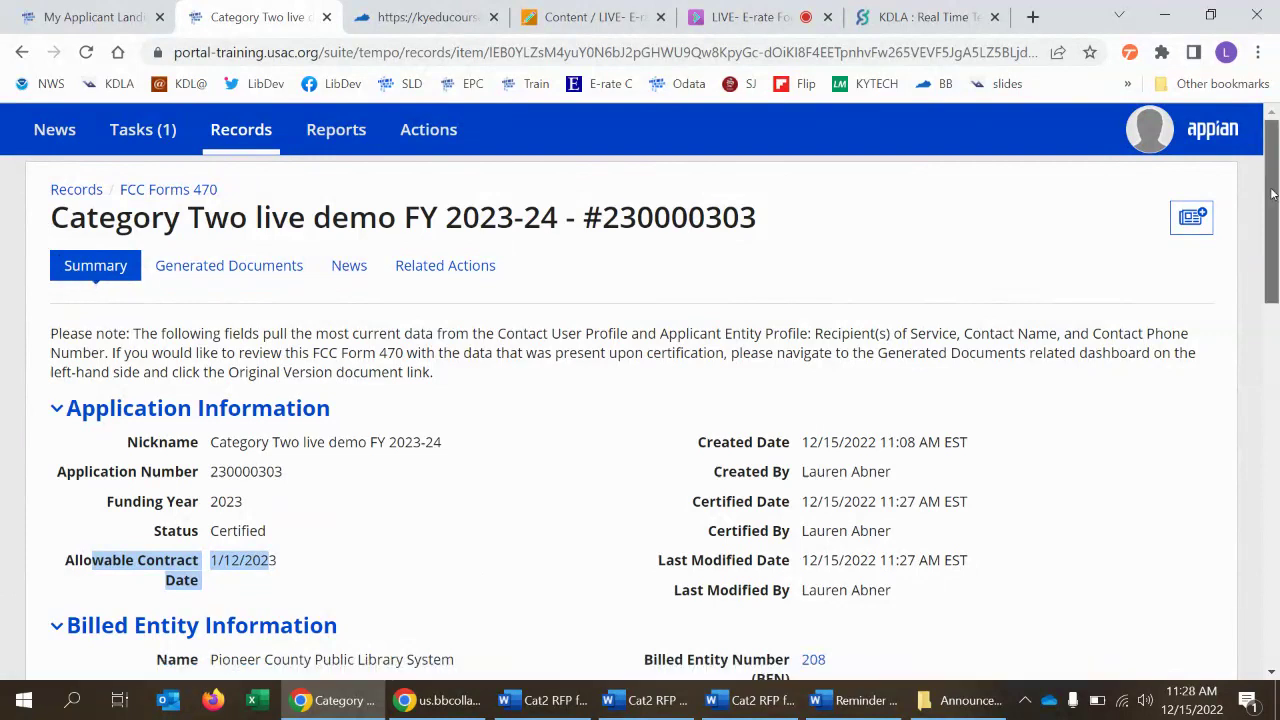
{"action": "scroll", "coordinate": [1272, 230], "scroll_direction": "down", "scroll_amount": 1}
{"action": "mouse_move", "coordinate": [1275, 232]}
{"action": "left_mouse_down"}
{"action": "mouse_move", "coordinate": [1275, 555]}
{"action": "mouse_move", "coordinate": [1275, 220]}
{"action": "left_mouse_up"}
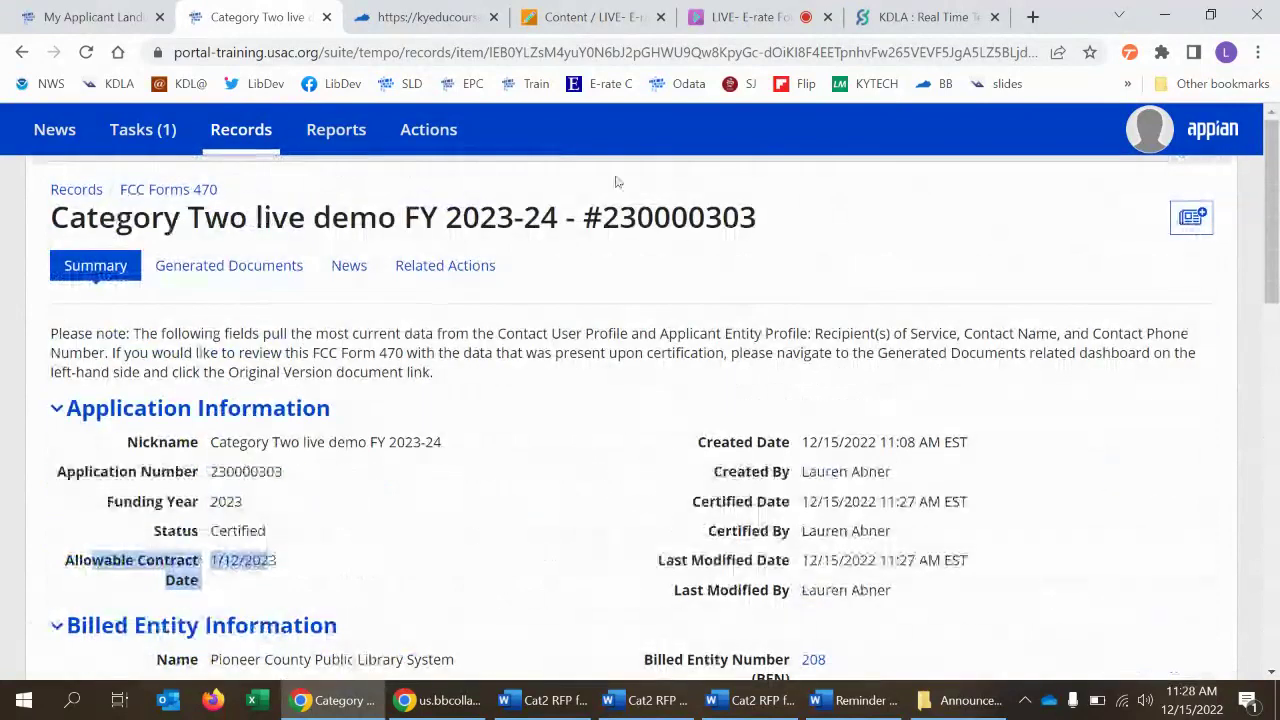
- Save the original version of the certified Form 470 PDF in the Form 470 Cat Two folder and review it through the certified timestamp
{"action": "left_click", "coordinate": [197, 272]}
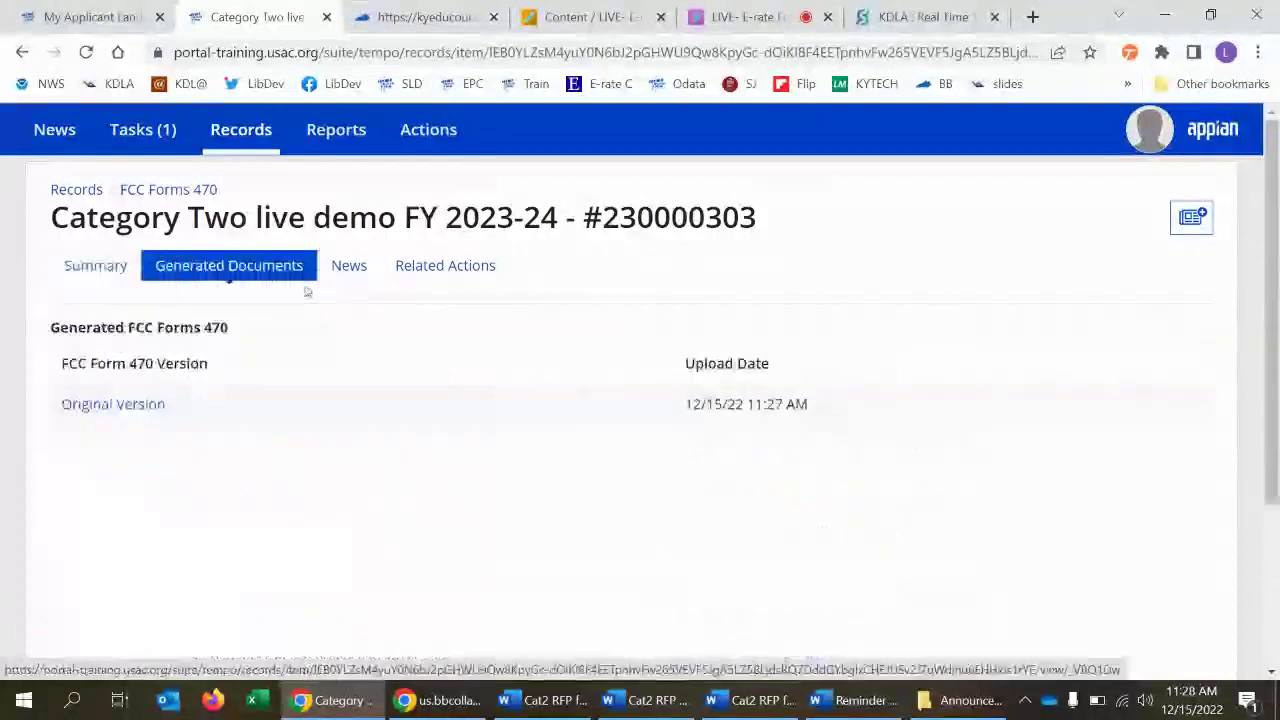
{"action": "left_click", "coordinate": [147, 410]}
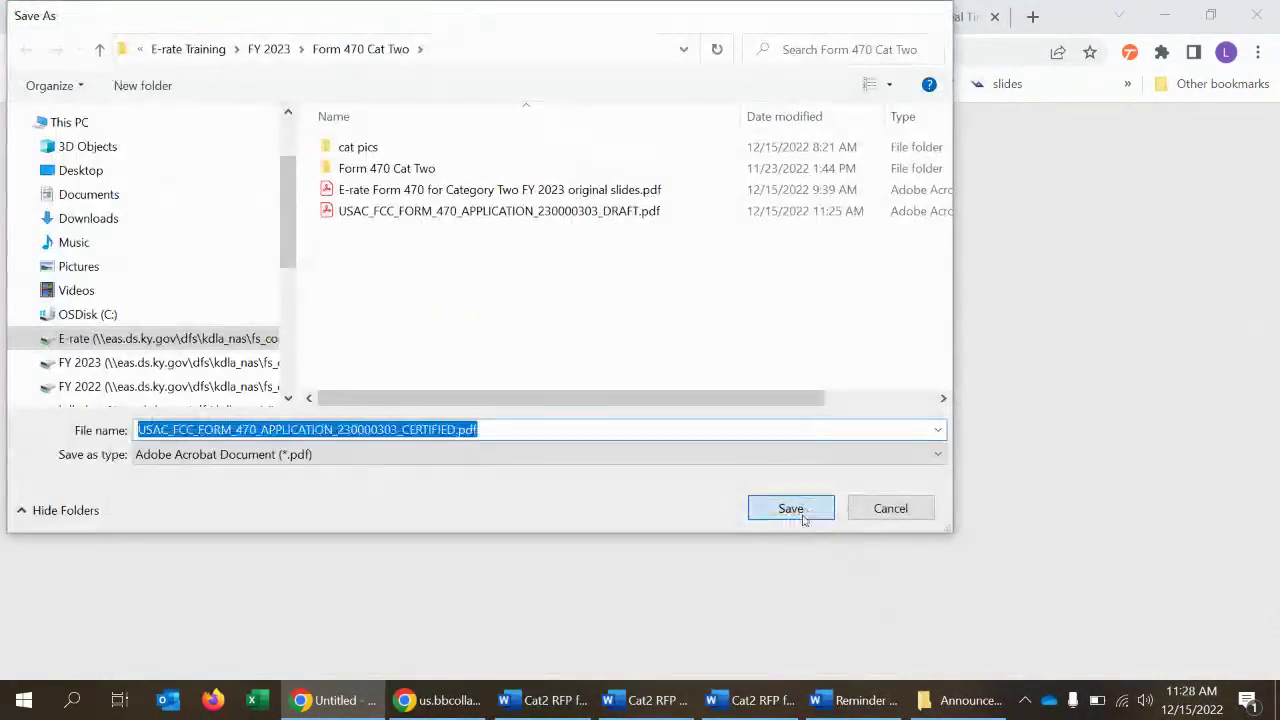
{"action": "left_click", "coordinate": [797, 511]}
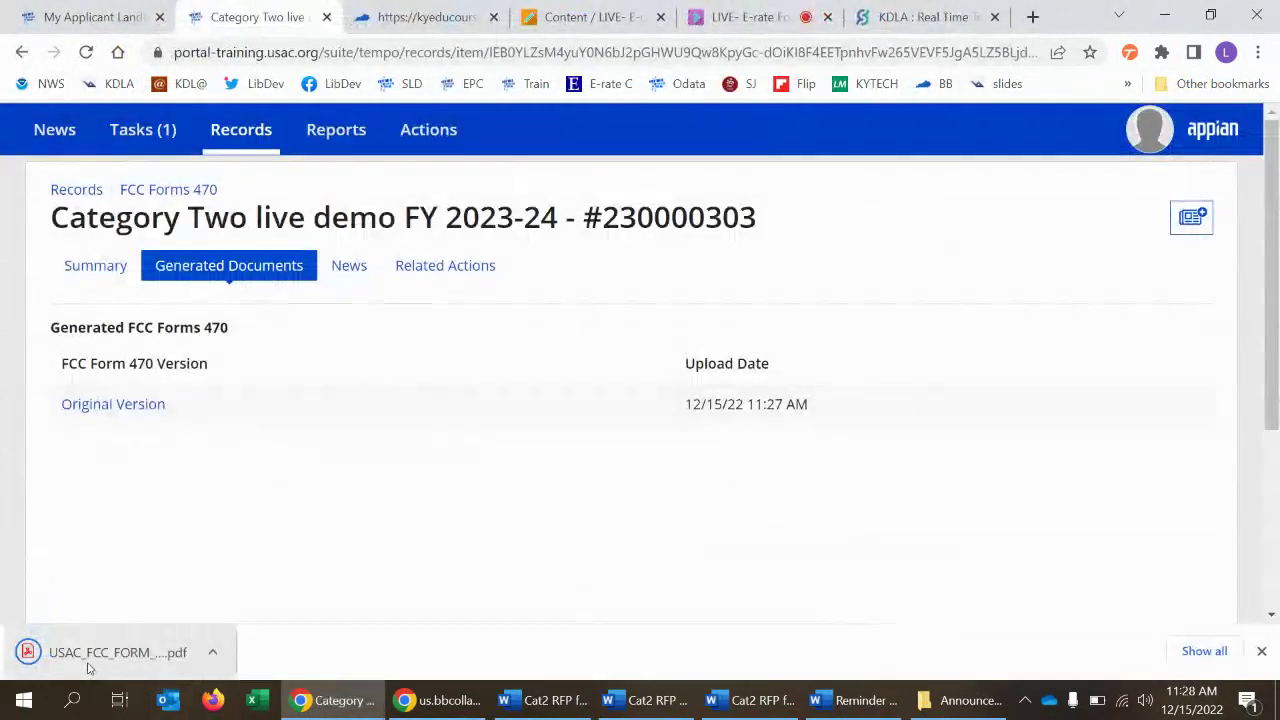
{"action": "left_click", "coordinate": [100, 666]}
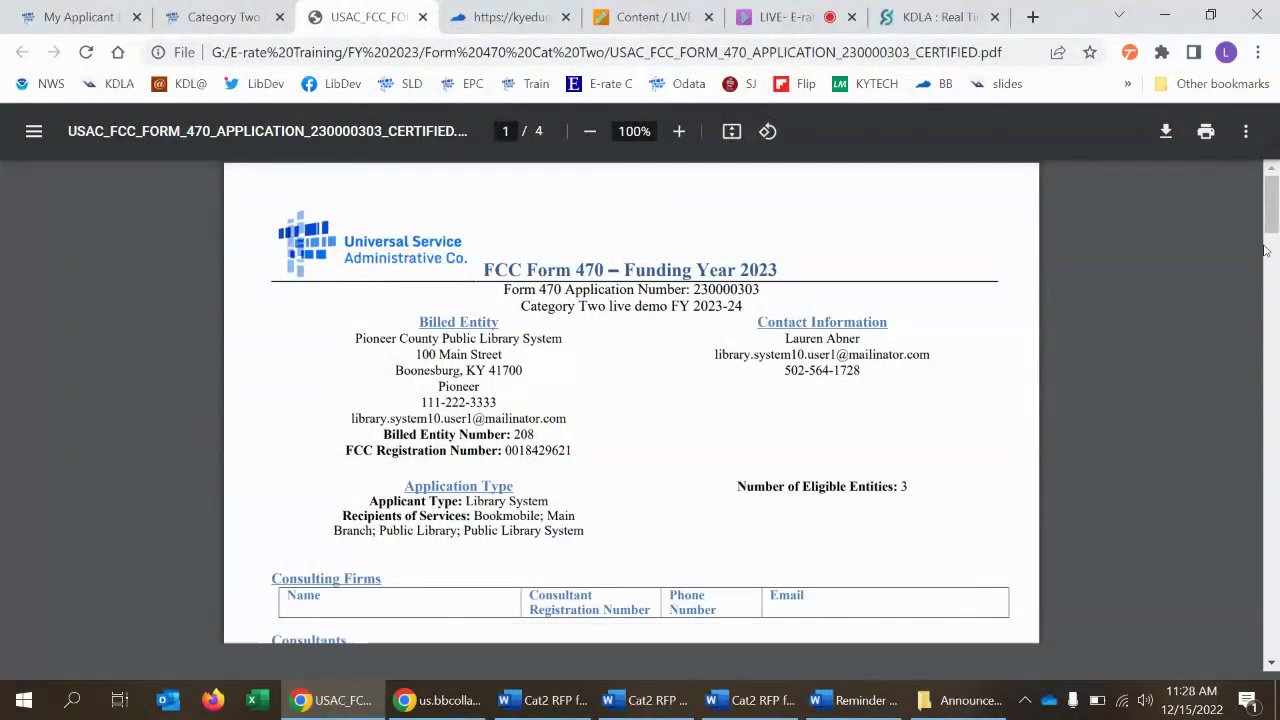
{"action": "left_click_drag", "start_coordinate": [1273, 200], "coordinate": [1273, 537]}
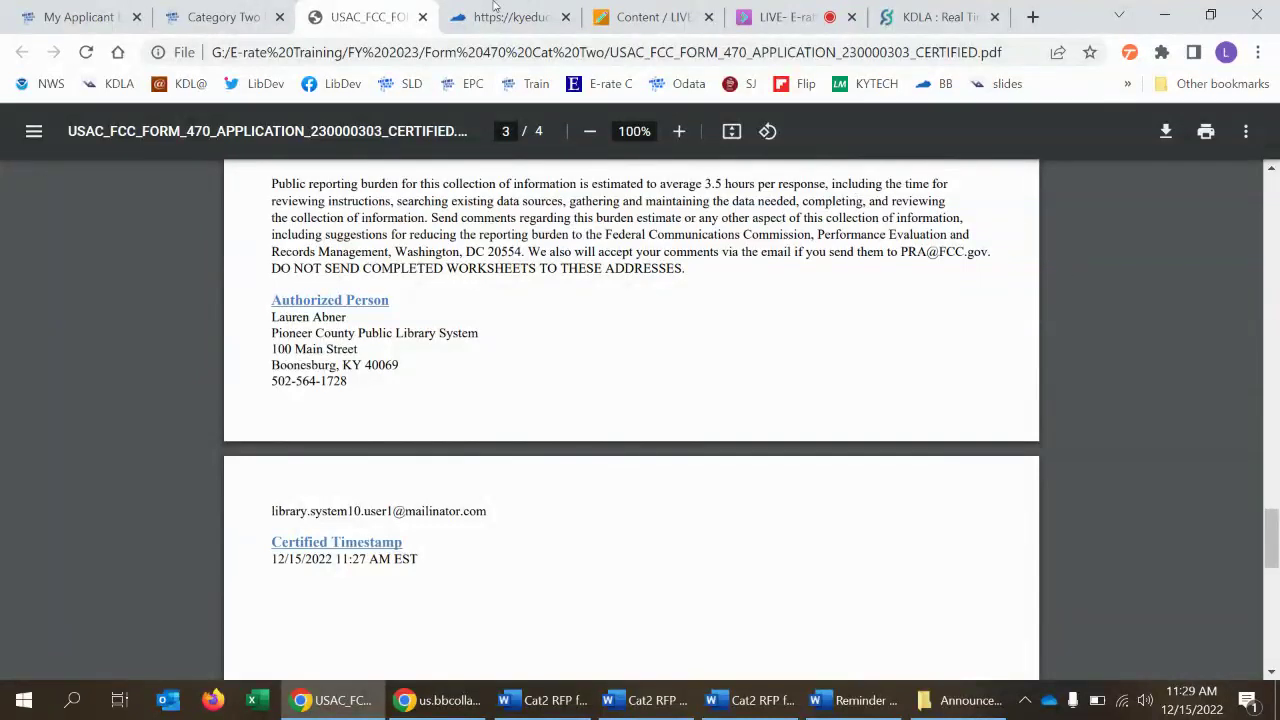
- Switch to the Blackboard Collaborate session and start sharing the E-rate Form 470 for Category Two slide file
{"action": "left_click", "coordinate": [790, 18]}
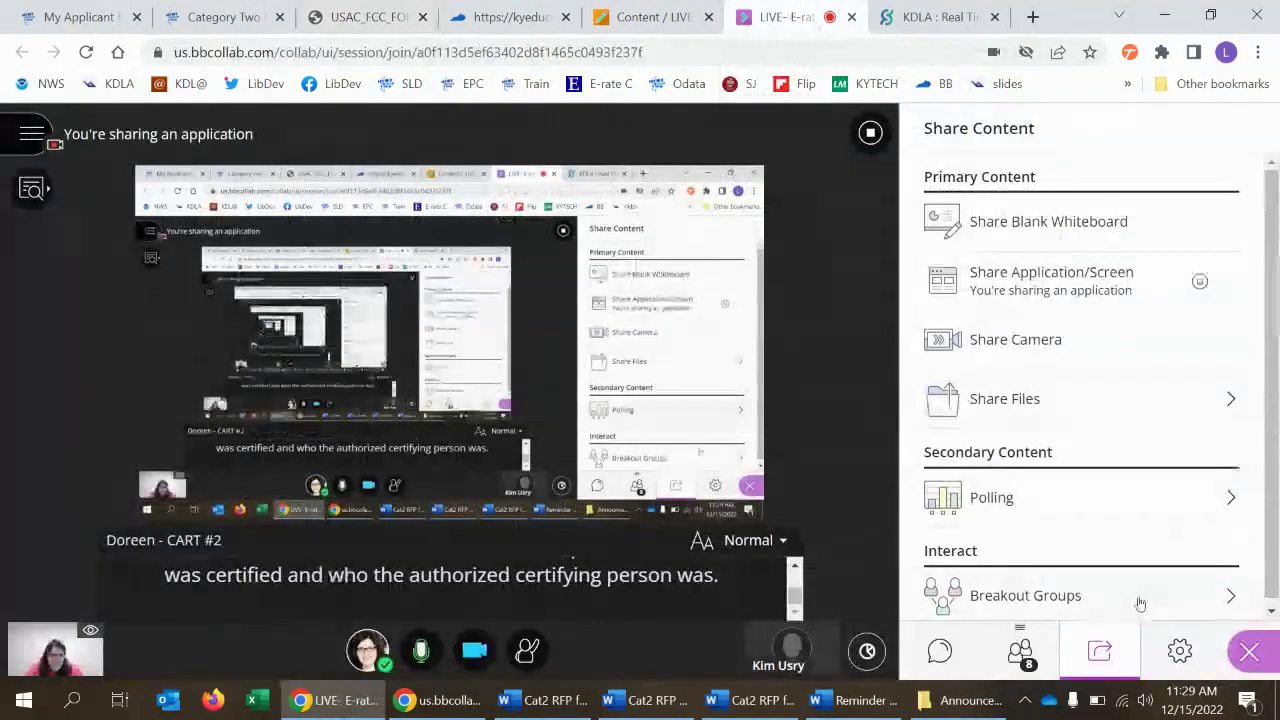
{"action": "left_click", "coordinate": [1116, 410]}
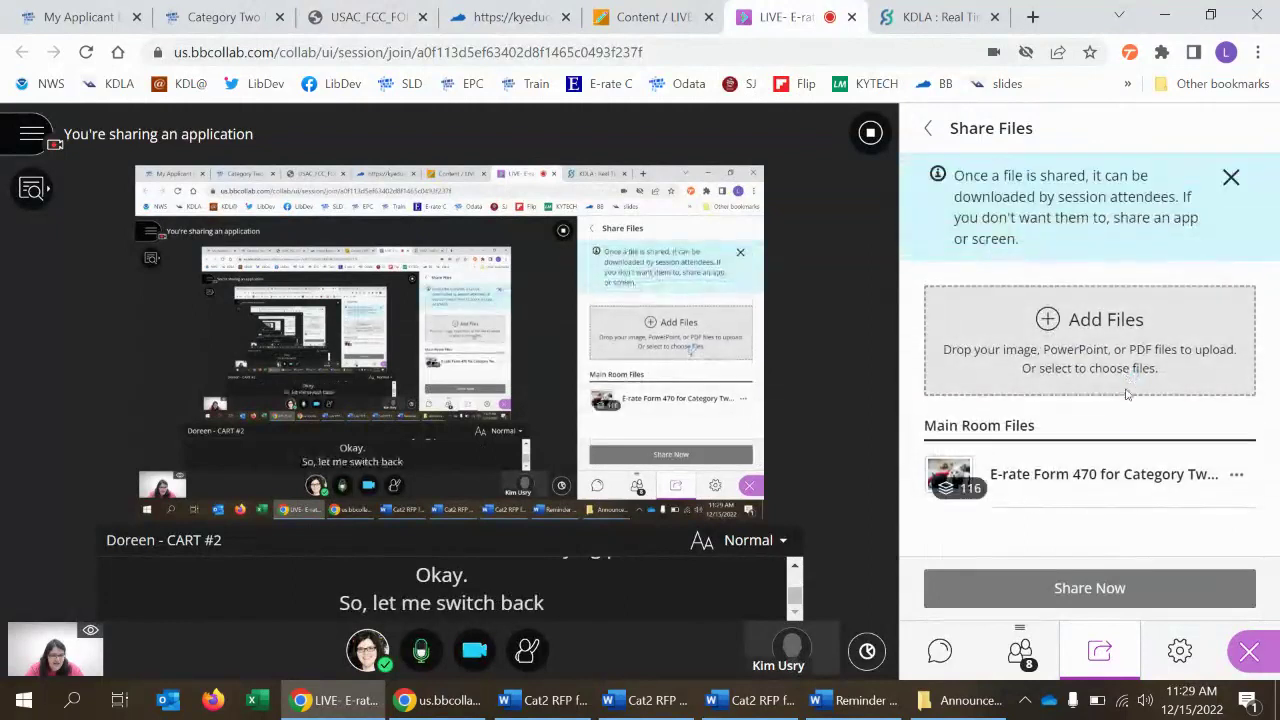
{"action": "left_click", "coordinate": [1126, 394]}
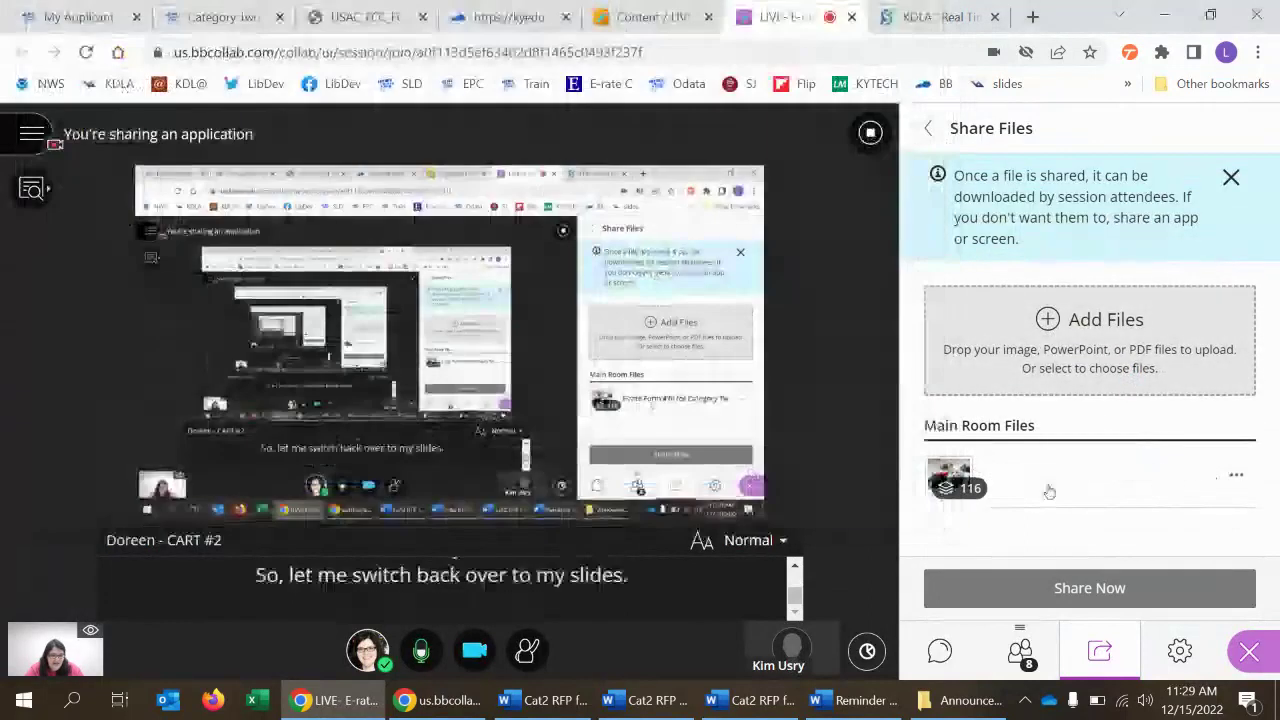
{"action": "left_click", "coordinate": [1043, 588]}
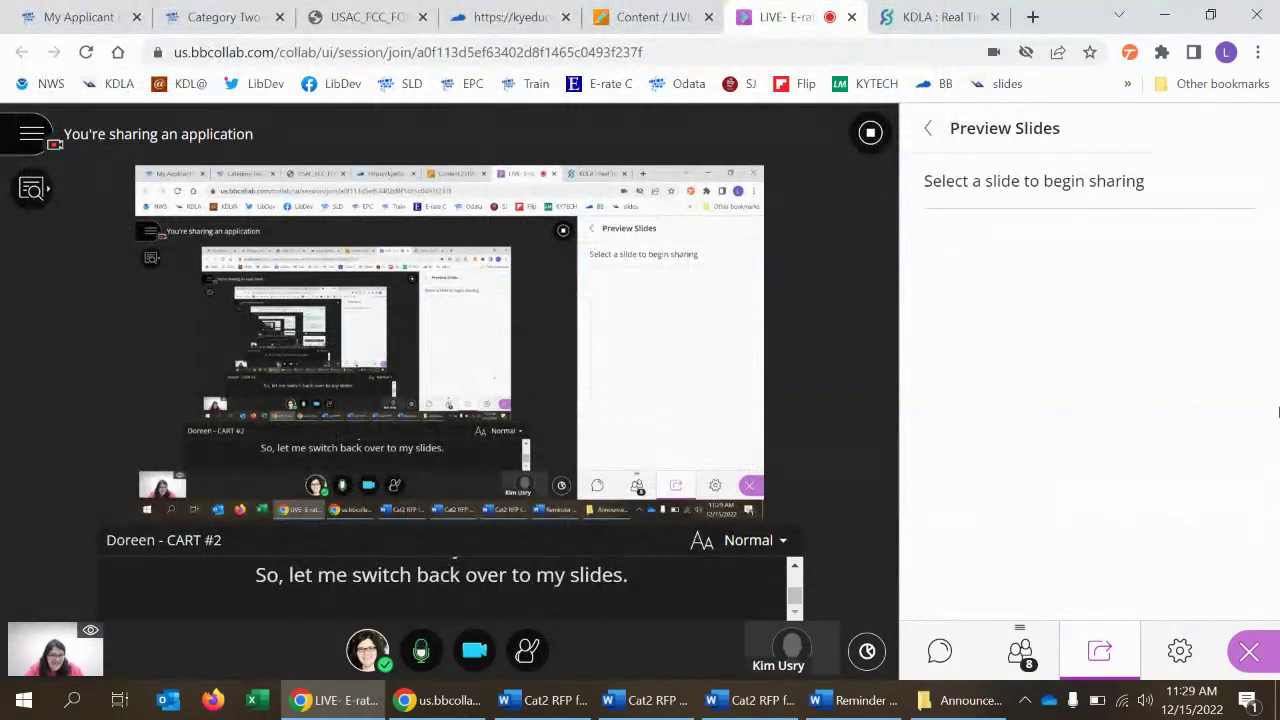
- Look through the slide previews for the certification, Allowable Contract Date and bid evaluation slides around slide 105
{"action": "left_click_drag", "start_coordinate": [1272, 262], "coordinate": [1273, 684]}
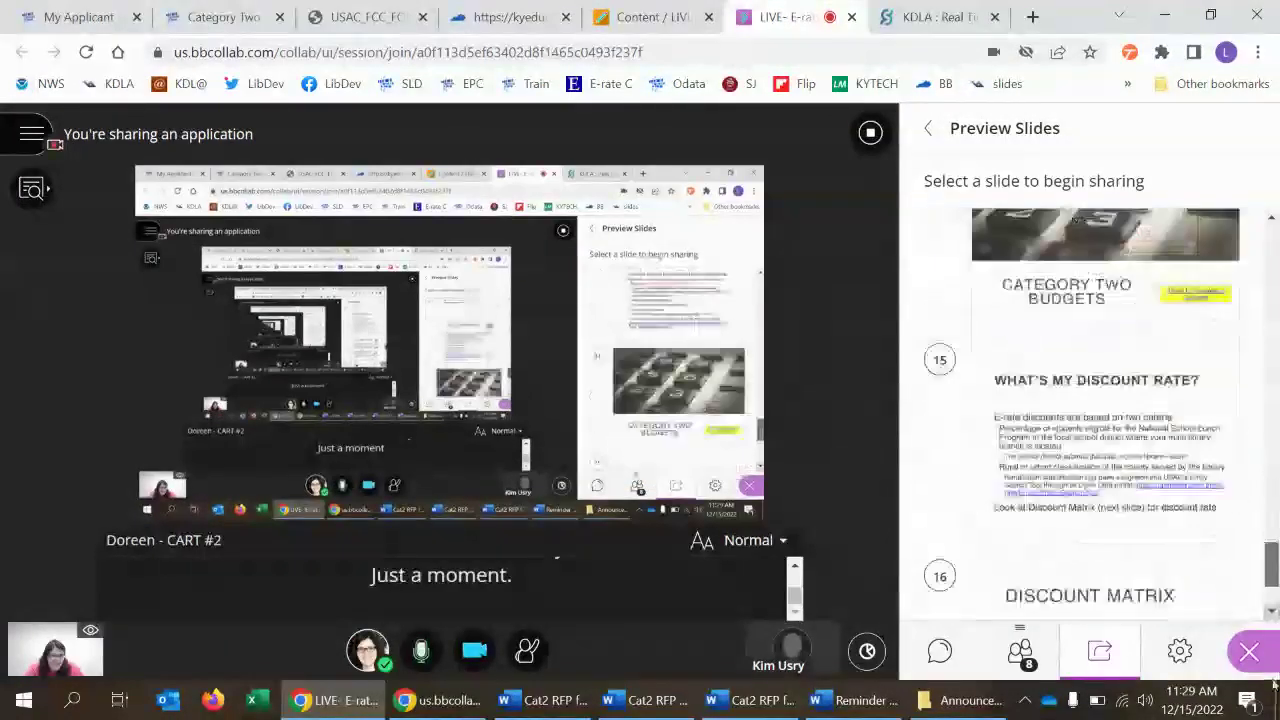
{"action": "scroll", "coordinate": [1270, 540], "scroll_direction": "down", "scroll_amount": 10}
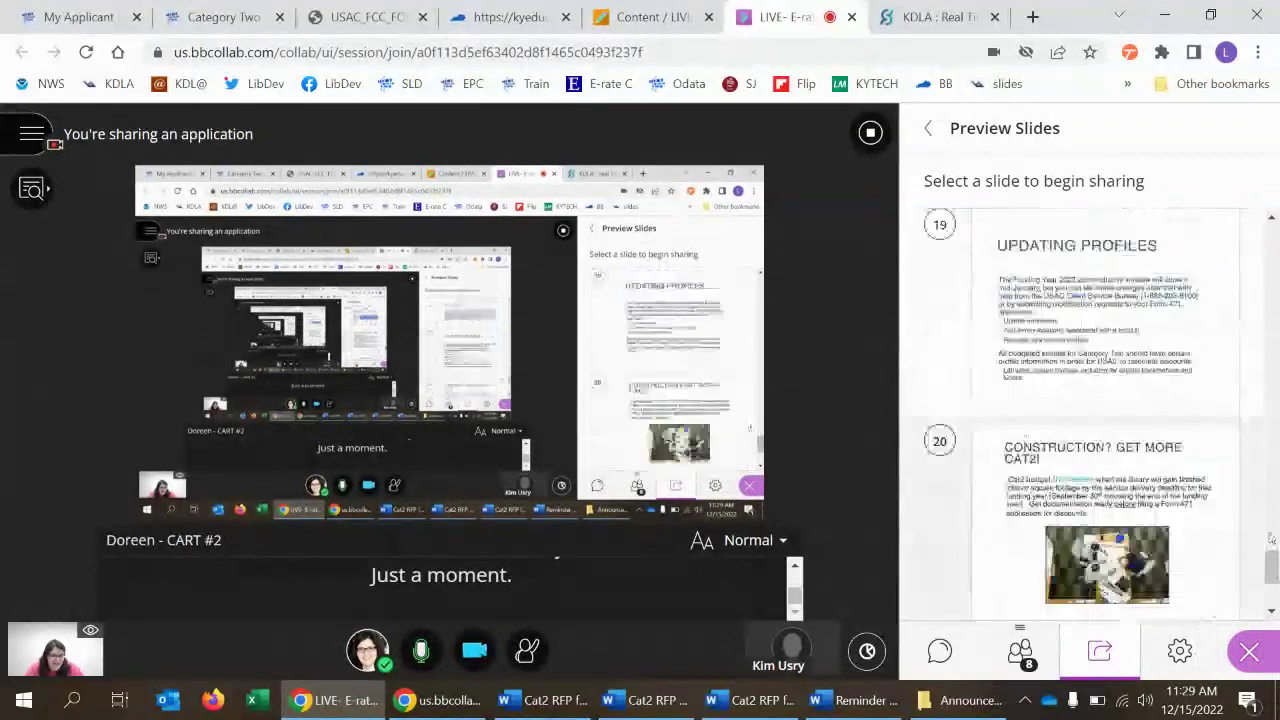
{"action": "scroll", "coordinate": [1262, 537], "scroll_direction": "down", "scroll_amount": 3}
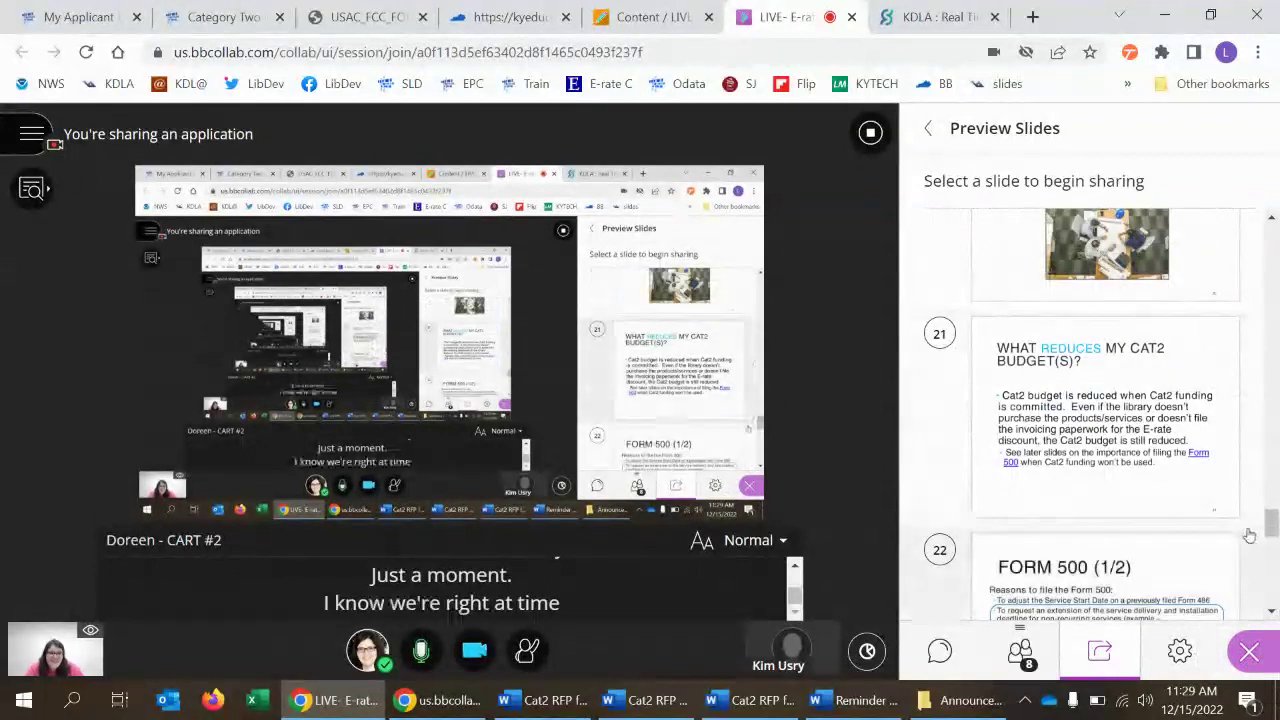
{"action": "scroll", "coordinate": [1275, 586], "scroll_direction": "down", "scroll_amount": 5}
{"action": "scroll", "coordinate": [1222, 430], "scroll_direction": "down", "scroll_amount": 3}
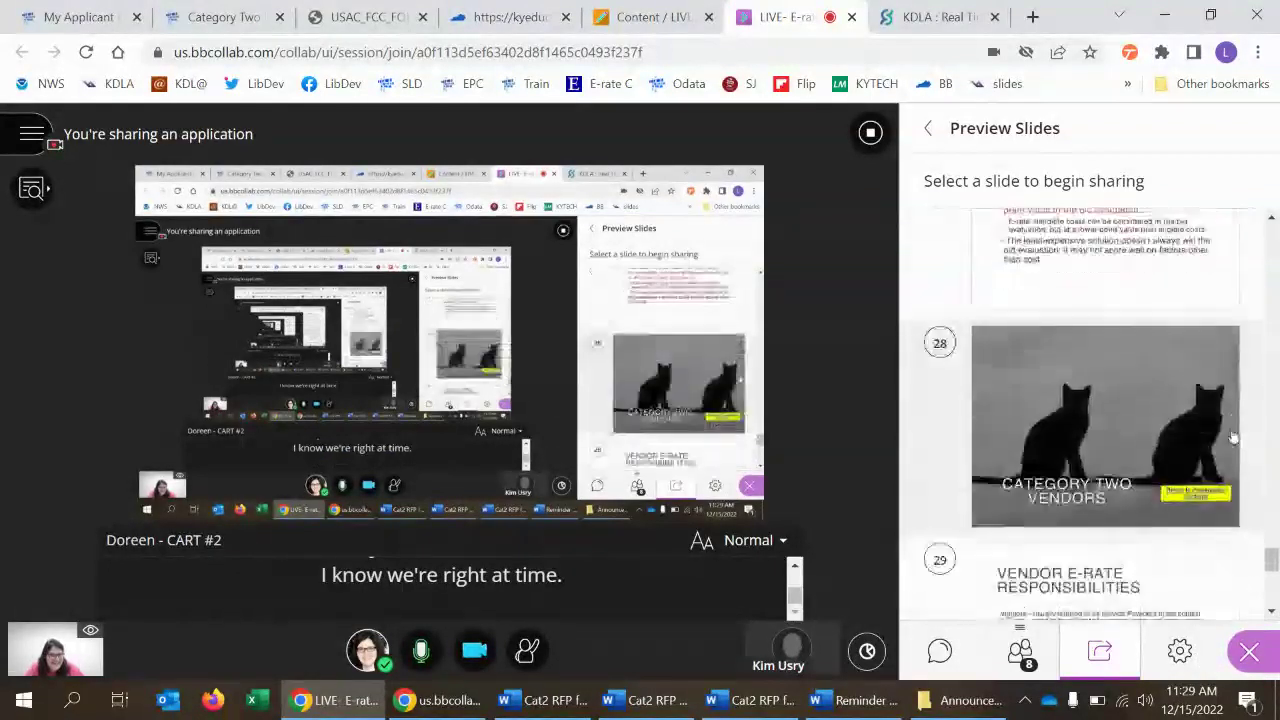
{"action": "scroll", "coordinate": [1212, 421], "scroll_direction": "down", "scroll_amount": 15}
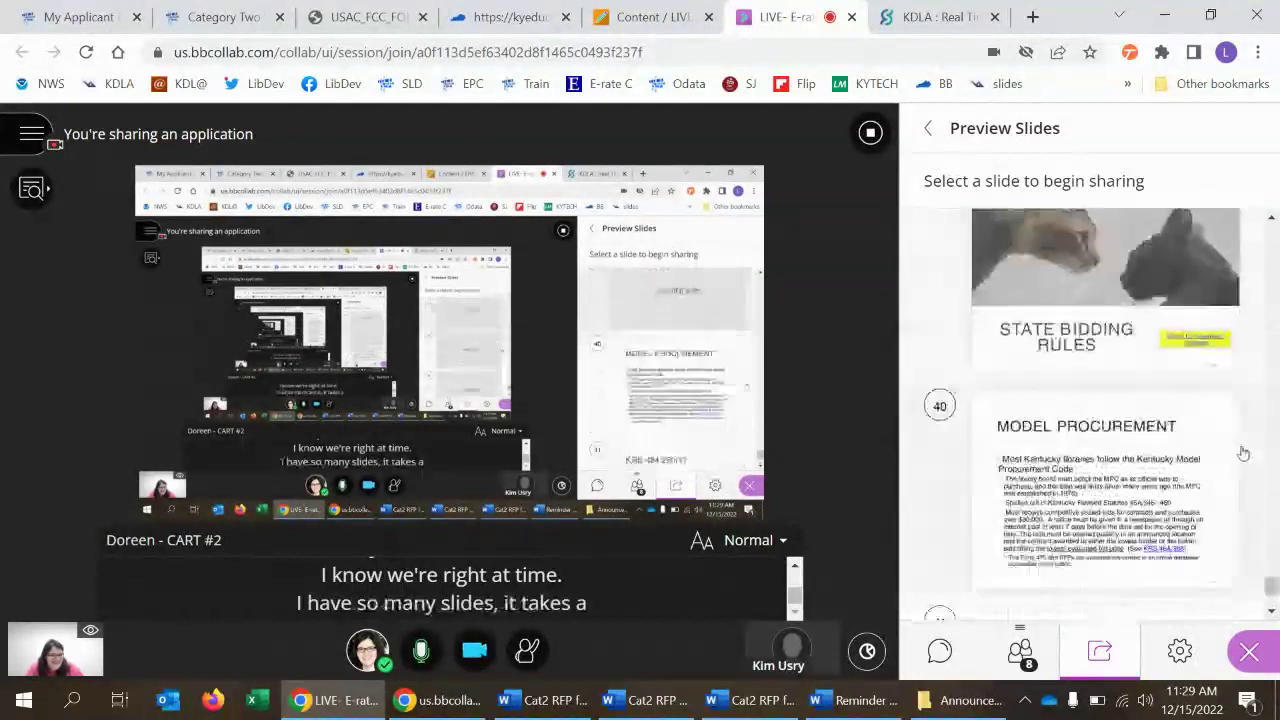
{"action": "scroll", "coordinate": [1262, 477], "scroll_direction": "down", "scroll_amount": 13}
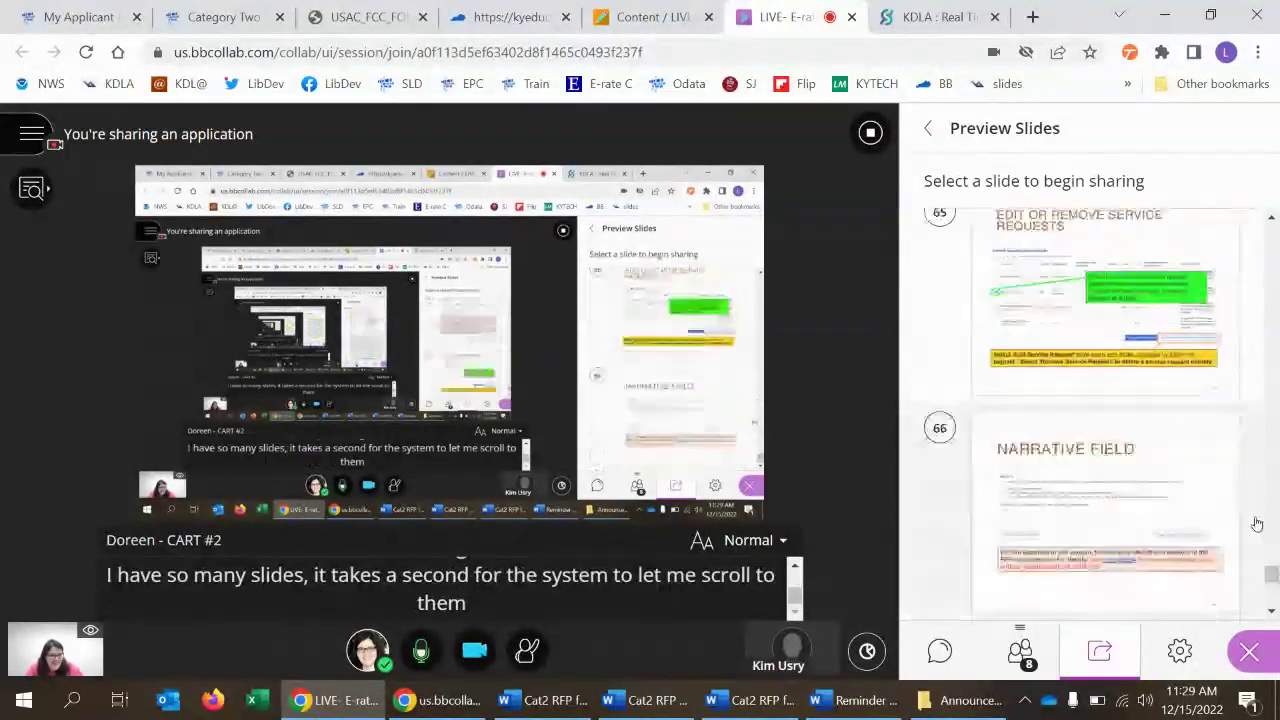
{"action": "scroll", "coordinate": [1257, 524], "scroll_direction": "down", "scroll_amount": 10}
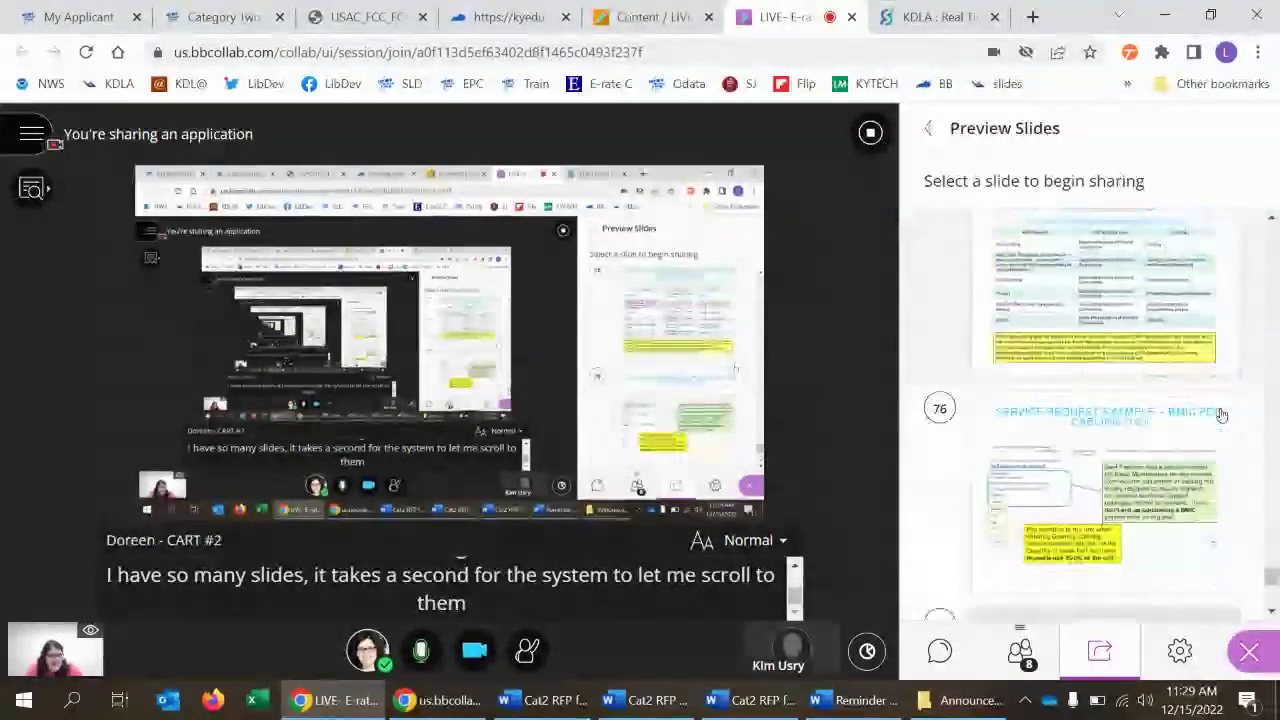
{"action": "scroll", "coordinate": [1220, 415], "scroll_direction": "down", "scroll_amount": 12}
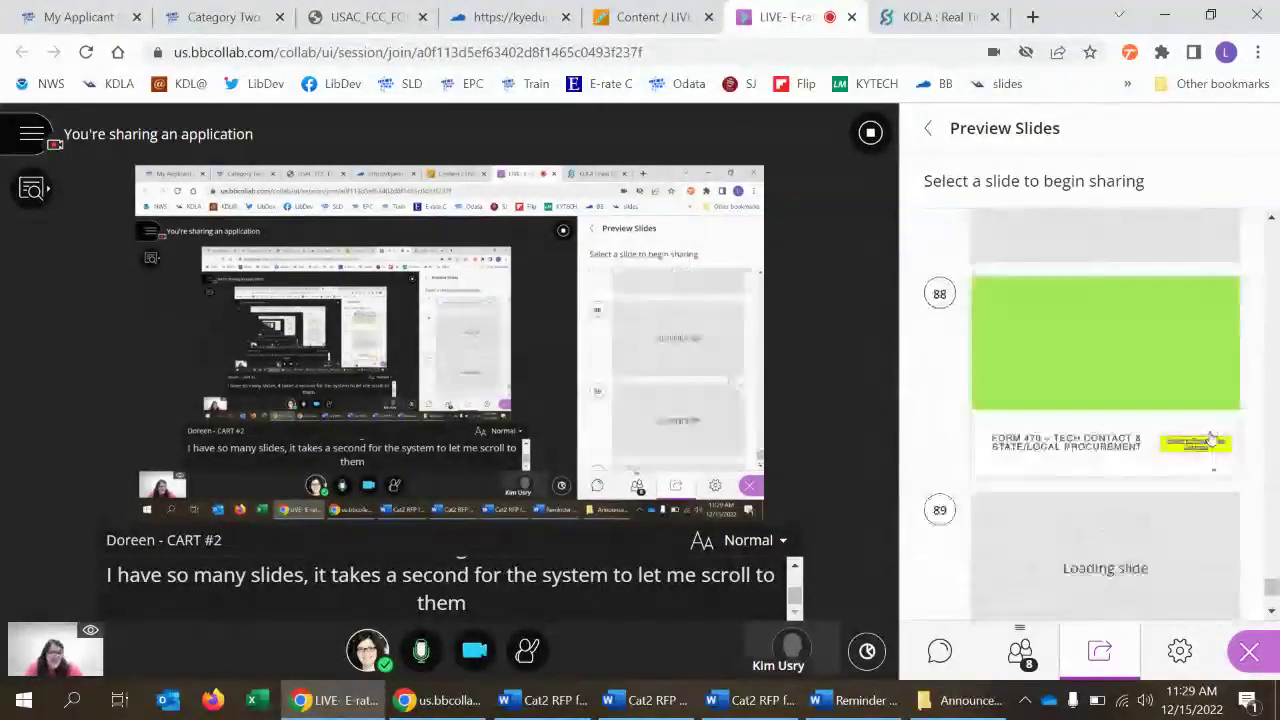
{"action": "scroll", "coordinate": [1212, 440], "scroll_direction": "down", "scroll_amount": 8}
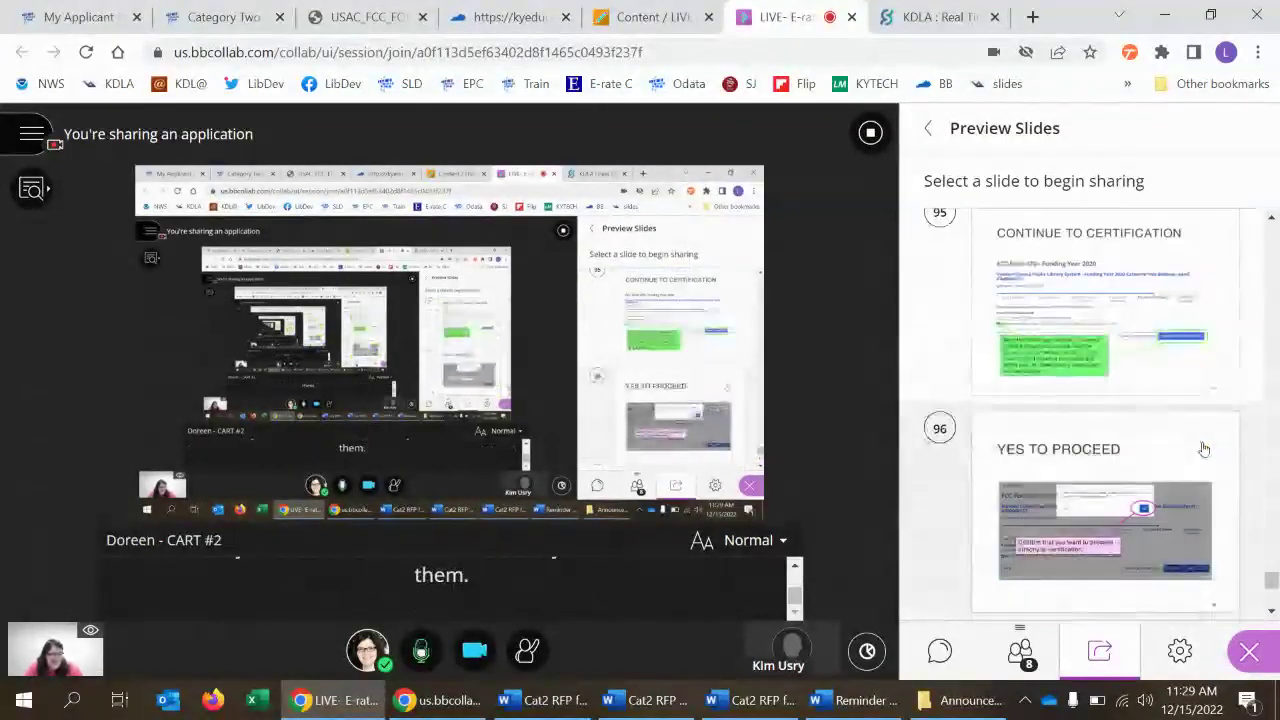
{"action": "scroll", "coordinate": [1204, 449], "scroll_direction": "down", "scroll_amount": 7}
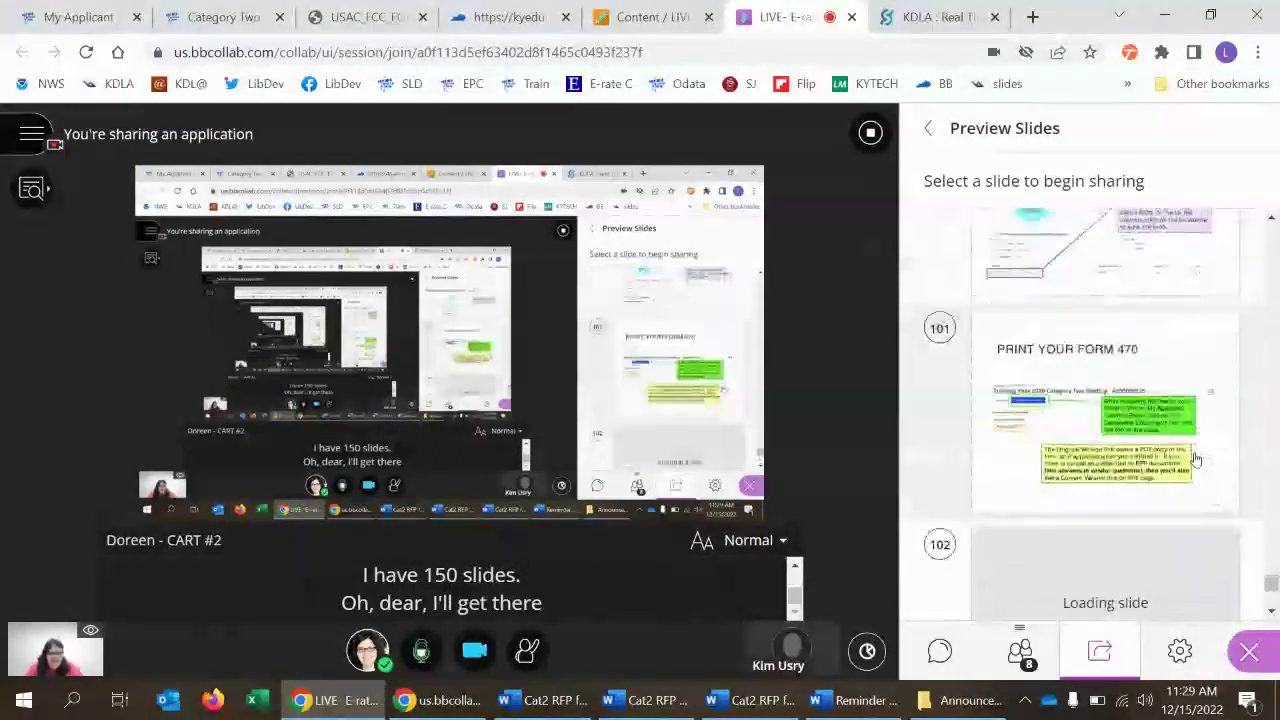
{"action": "scroll", "coordinate": [1198, 460], "scroll_direction": "down", "scroll_amount": 6}
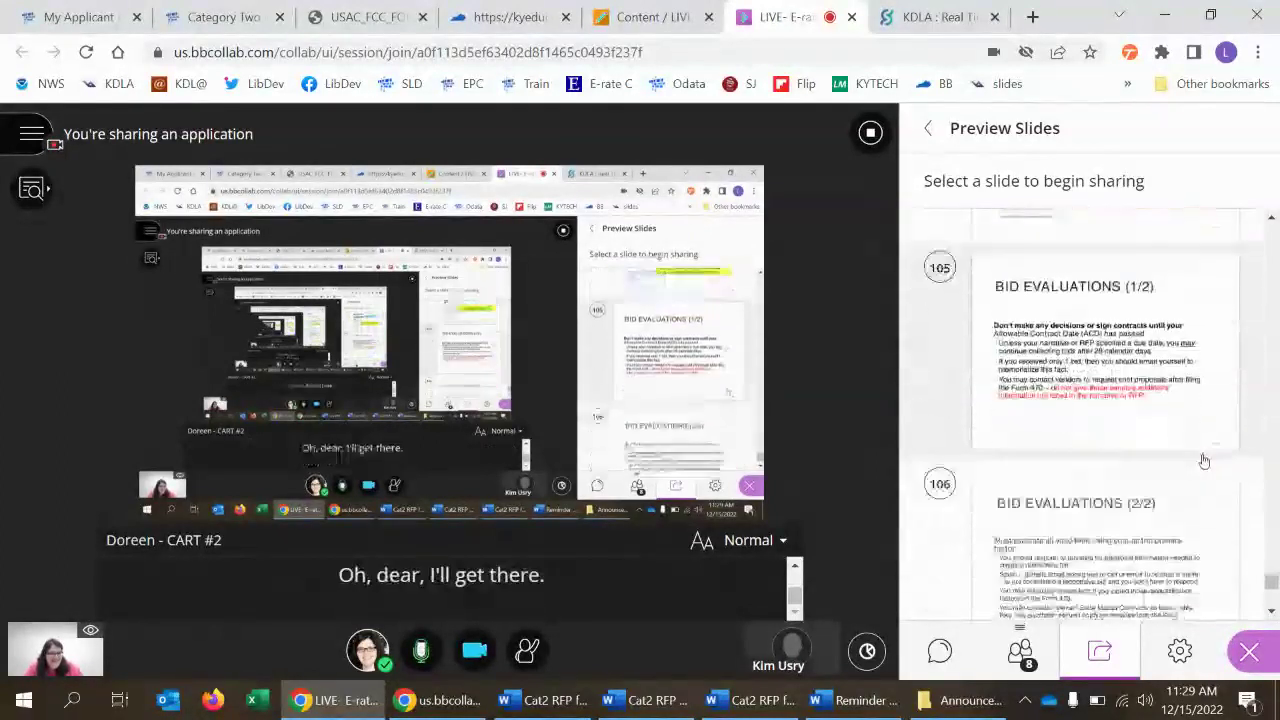
{"action": "scroll", "coordinate": [1204, 461], "scroll_direction": "down", "scroll_amount": 1}
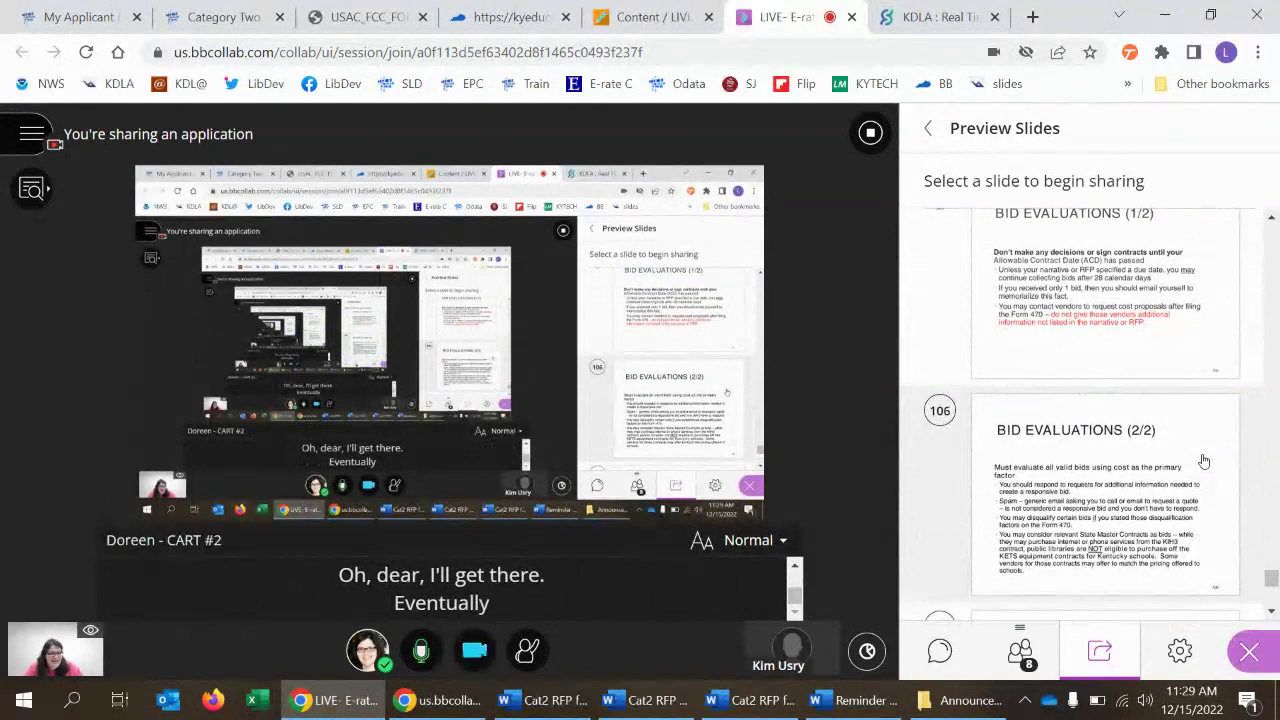
{"action": "scroll", "coordinate": [1204, 461], "scroll_direction": "up", "scroll_amount": 1}
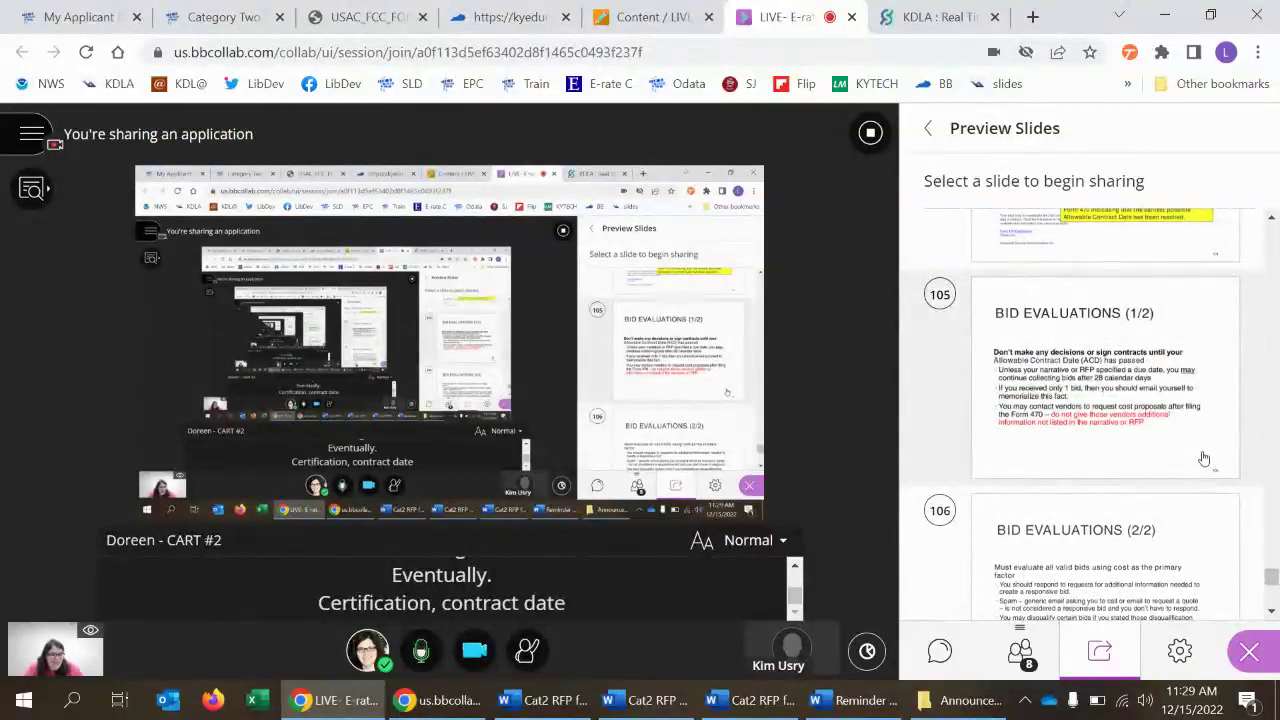